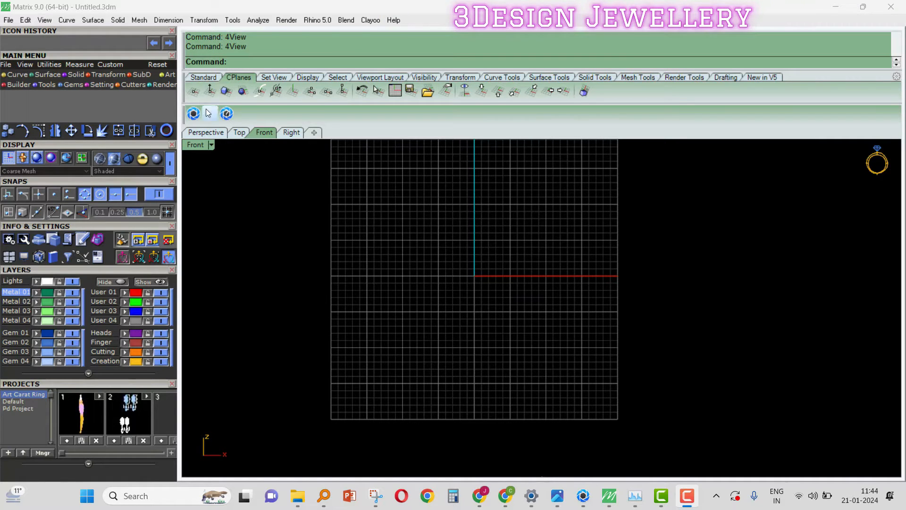
Draw a circle of diameter 16 centred on the origin in the Front view
right_drag(408, 298, 419, 307)
text(c)
key(Return)
text(0)
key(Return)
text(16)
key(Return)
scroll(531, 327, up, 3)
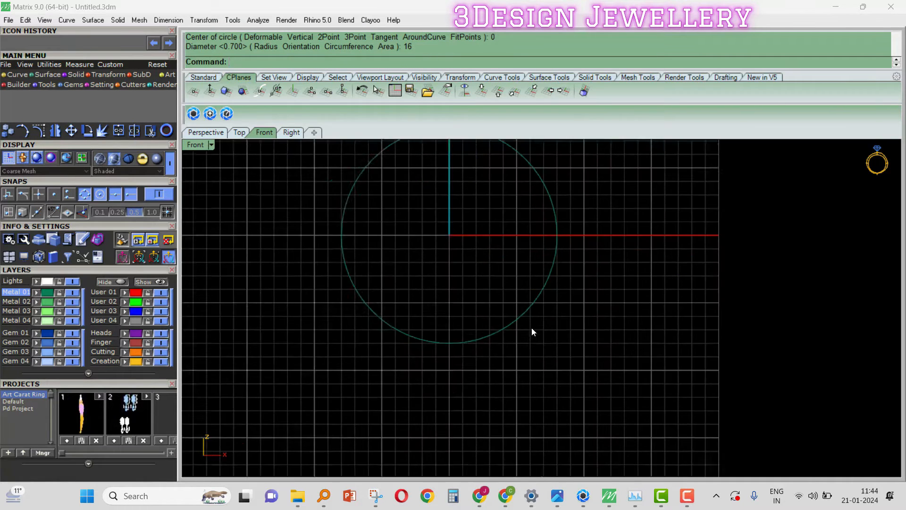
Offset the 16 diameter circle outward by 2.1
click(513, 348)
right_drag(484, 331, 523, 349)
text(of)
key(Return)
text(2.)
key(Return)
click(578, 190)
Extrude both circles as open surfaces by 2.1/2 to both sides from the Top view
right_drag(577, 197, 587, 250)
shift+click(537, 247)
text(4)
key(Return)
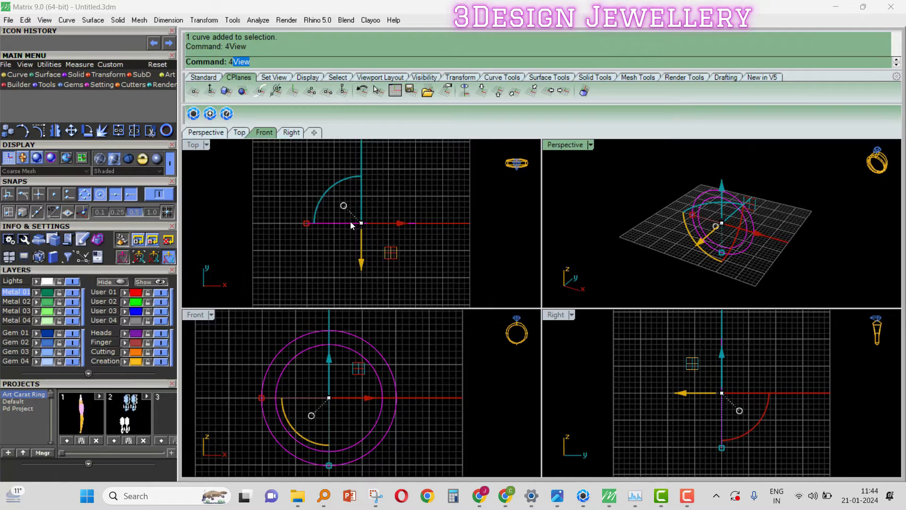
right_drag(399, 231, 401, 207)
text(e)
key(Return)
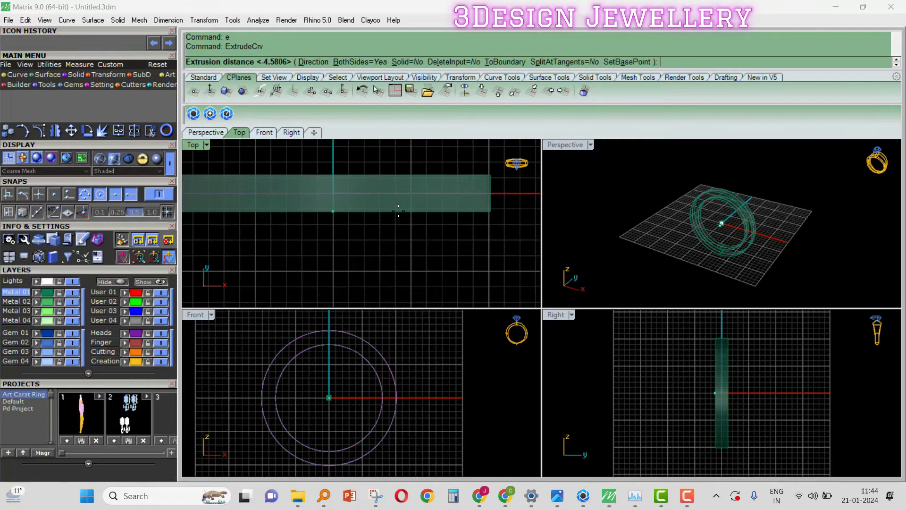
scroll(401, 210, up, 3)
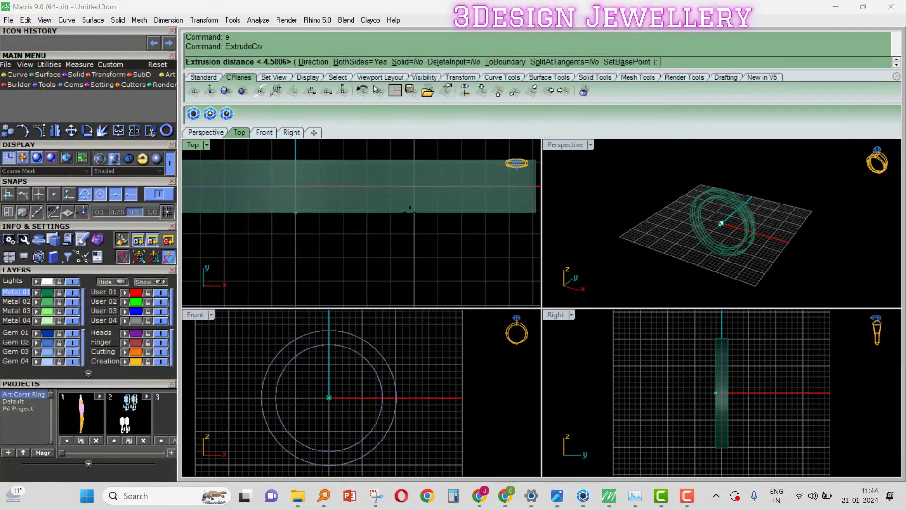
text(2.1/2)
key(Return)
Measure the width of the extruded band and undo the open extrusion
text(ad)
key(Return)
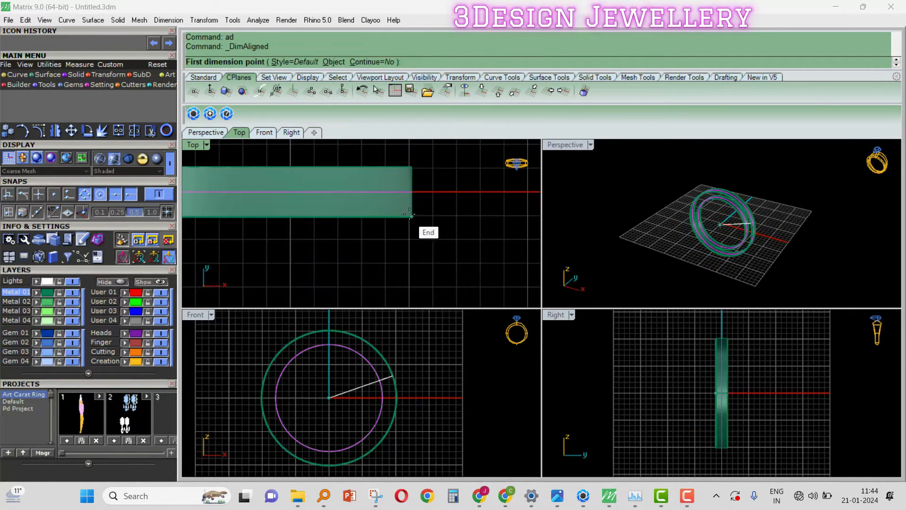
click(412, 217)
click(412, 166)
key(Escape)
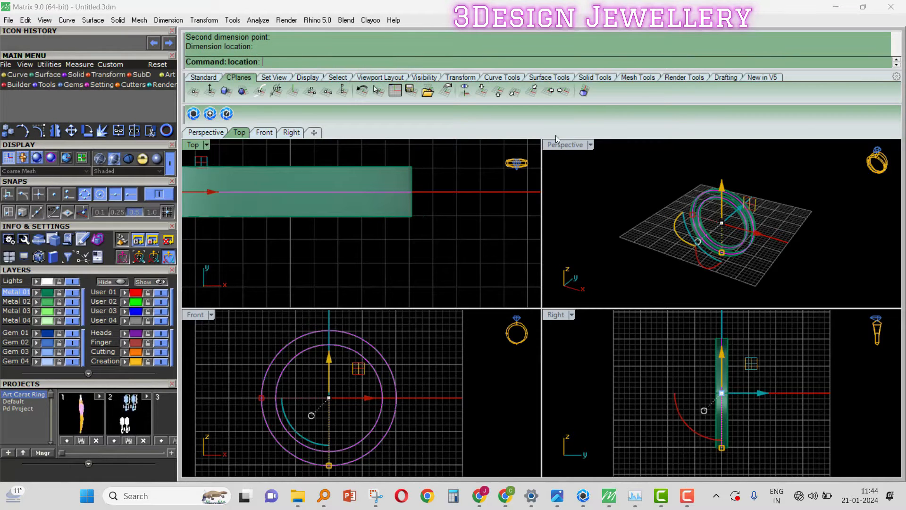
double_click(563, 143)
key(ctrl+z)
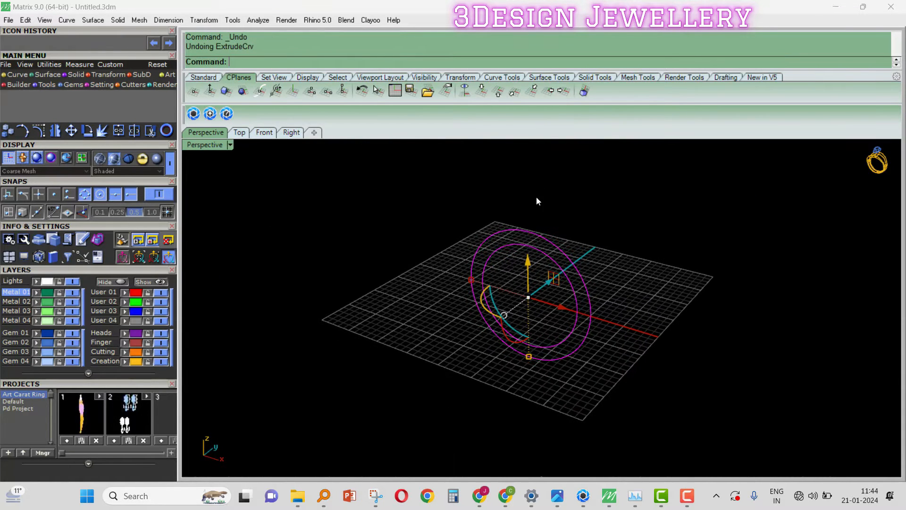
Extrude both circles as a solid ring by 2.1/2 to both sides
text(e)
key(Return)
scroll(592, 282, up, 3)
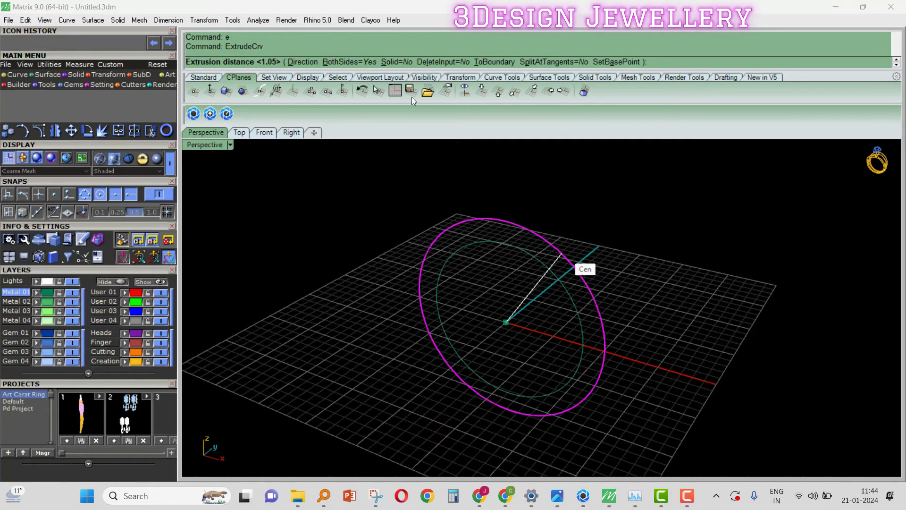
click(392, 62)
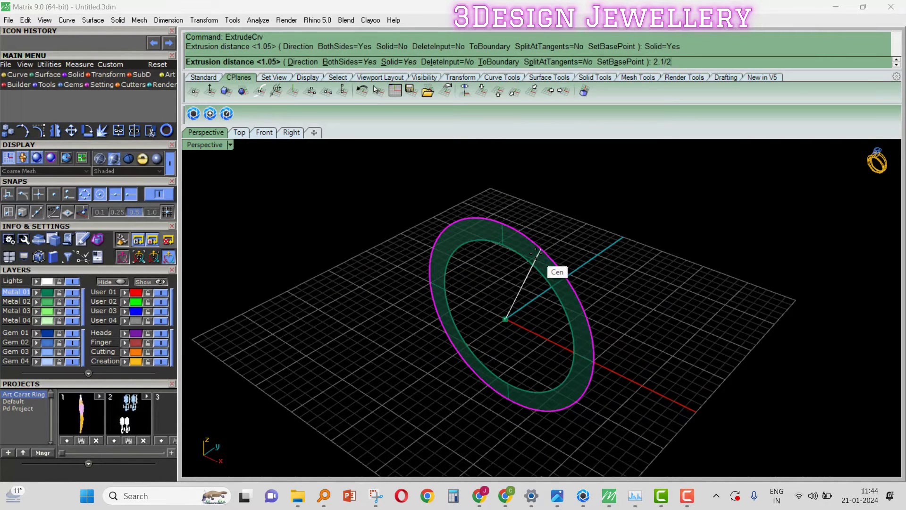
key(Return)
right_drag(535, 253, 599, 293)
Measure the solid ring's width with an aligned dimension across its end in the Top view
text(4)
key(Return)
text(4)
key(Return)
right_drag(402, 220, 370, 217)
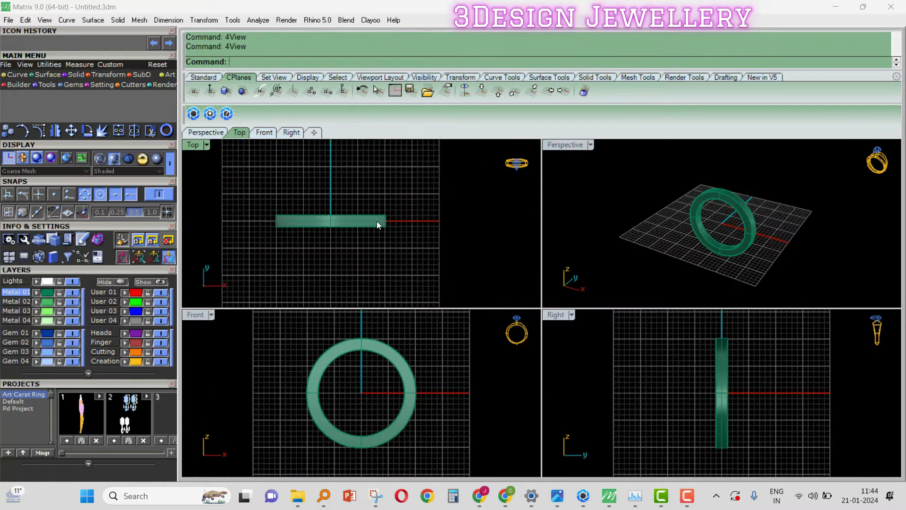
scroll(385, 225, up, 4)
text(ad)
key(Return)
scroll(386, 227, up, 2)
click(389, 228)
click(389, 206)
click(409, 205)
Maximize the Front view and display it in wireframe
double_click(200, 314)
text(w)
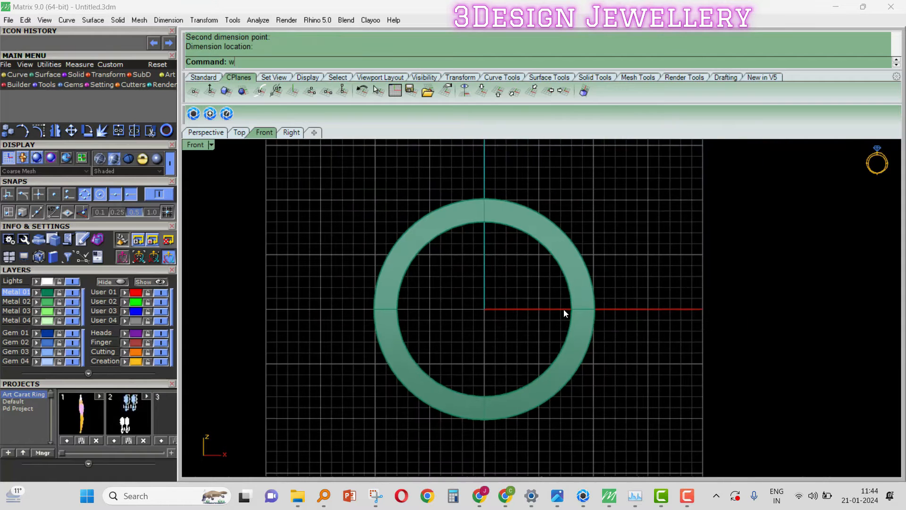
key(Return)
scroll(559, 308, up, 5)
scroll(613, 288, down, 3)
scroll(628, 255, up, 2)
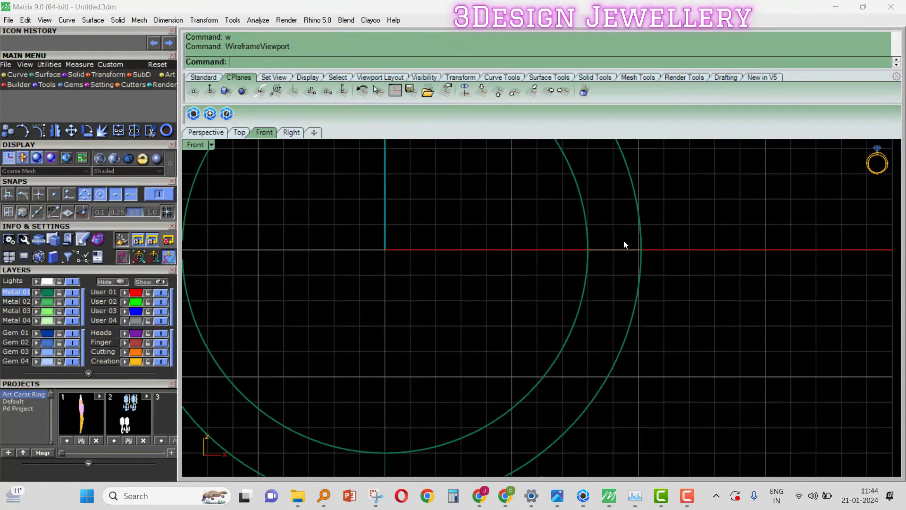
right_drag(623, 245, 596, 217)
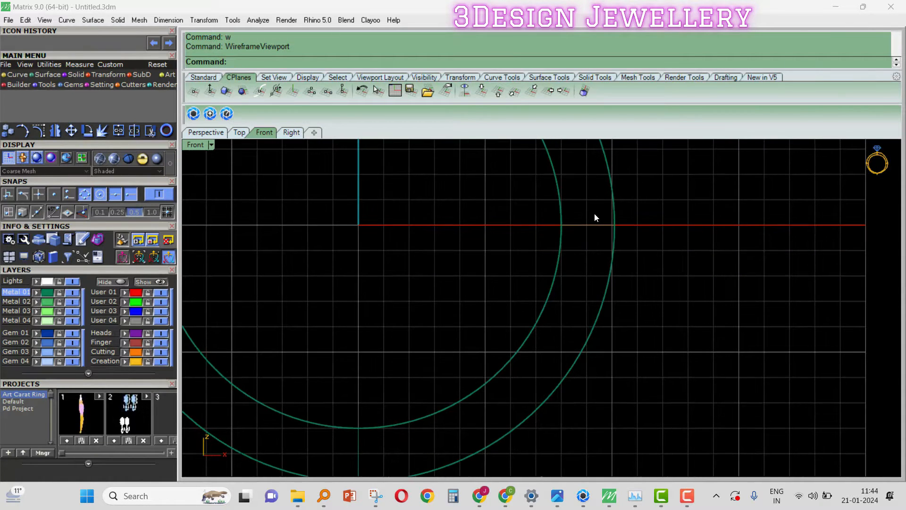
Draw a circle of diameter 2.2 centred on the band's axis at the origin in the Right view
key(ctrl+F5)
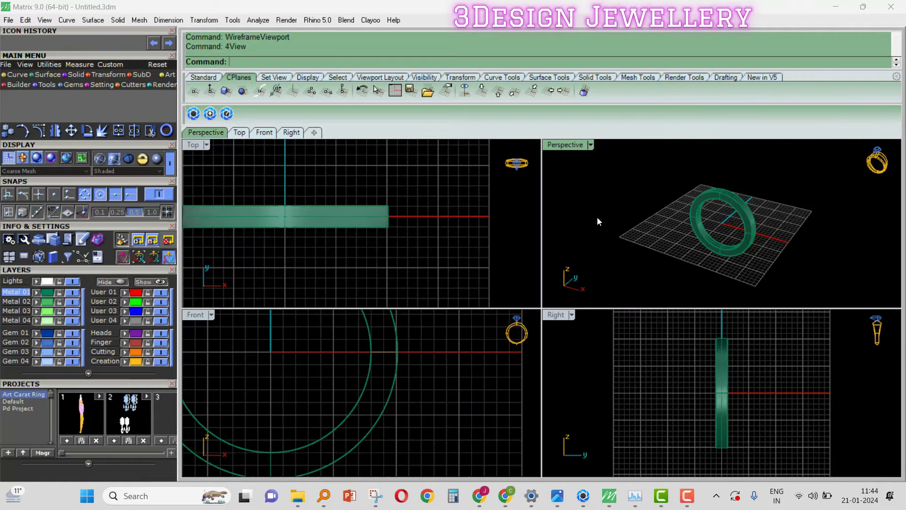
double_click(555, 315)
scroll(600, 329, up, 6)
right_drag(538, 297, 575, 294)
scroll(548, 302, up, 2)
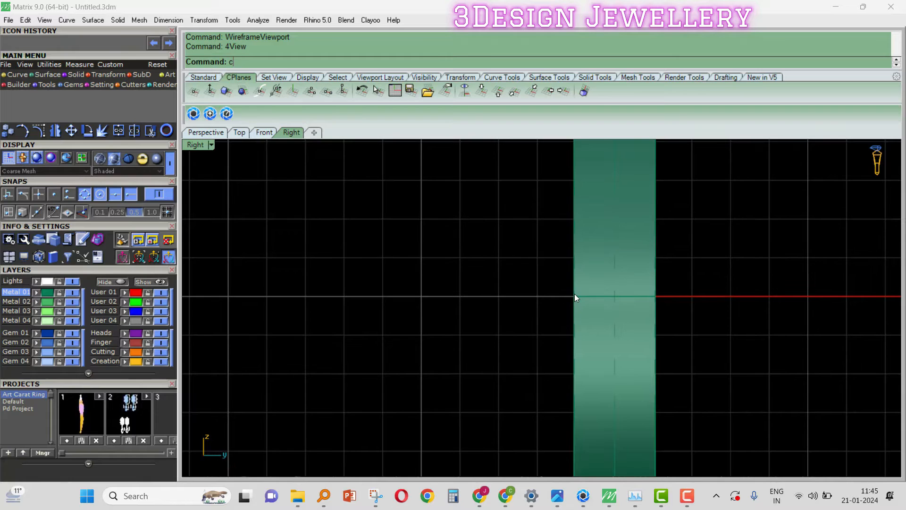
text(c)
key(Return)
click(614, 295)
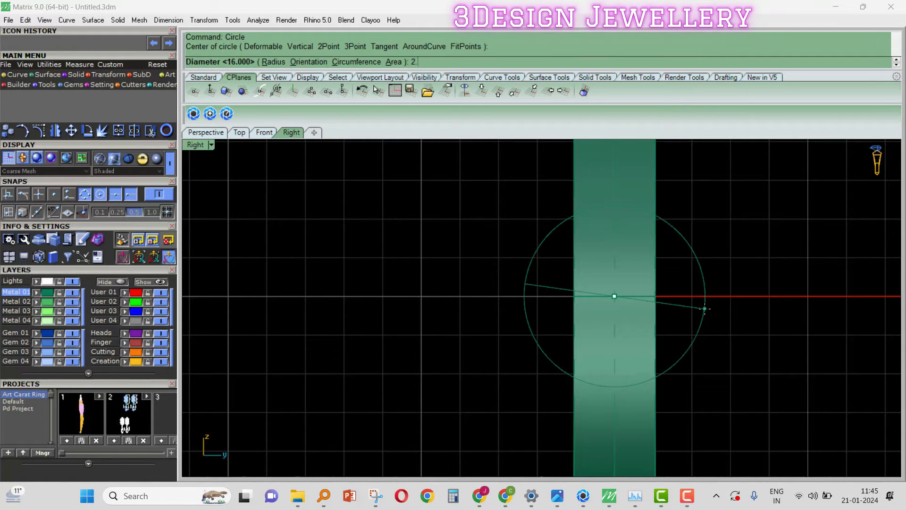
text(2.2)
key(Return)
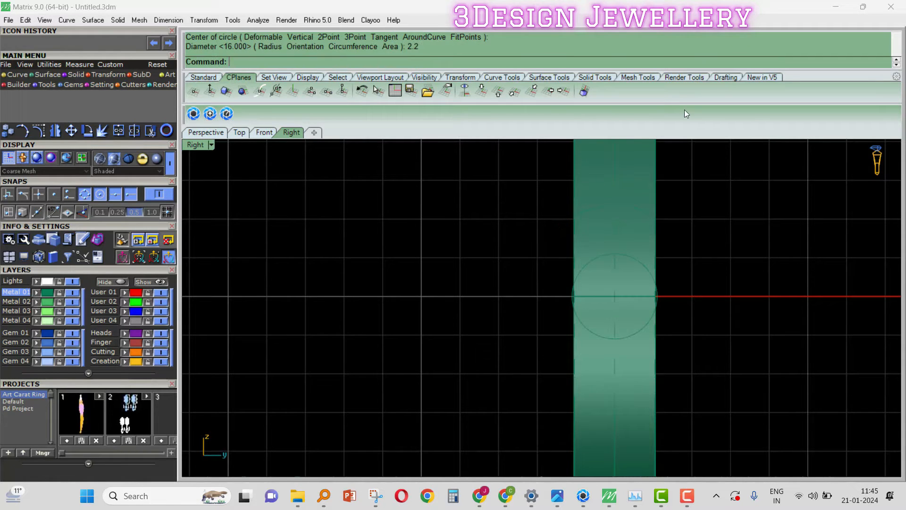
Display the Right view in wireframe and offset the 2.2 circle inward to form a smaller concentric circle
scroll(664, 301, up, 3)
click(652, 289)
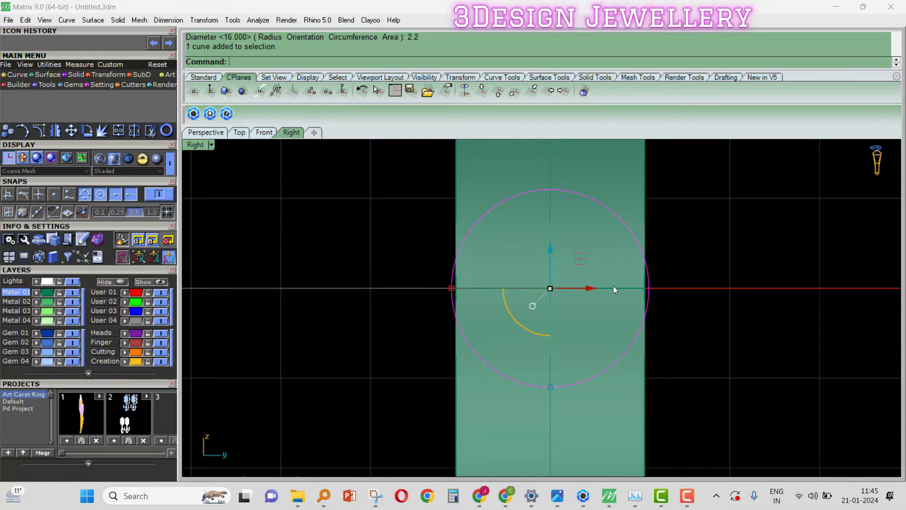
text(w)
key(Return)
text(of)
key(Return)
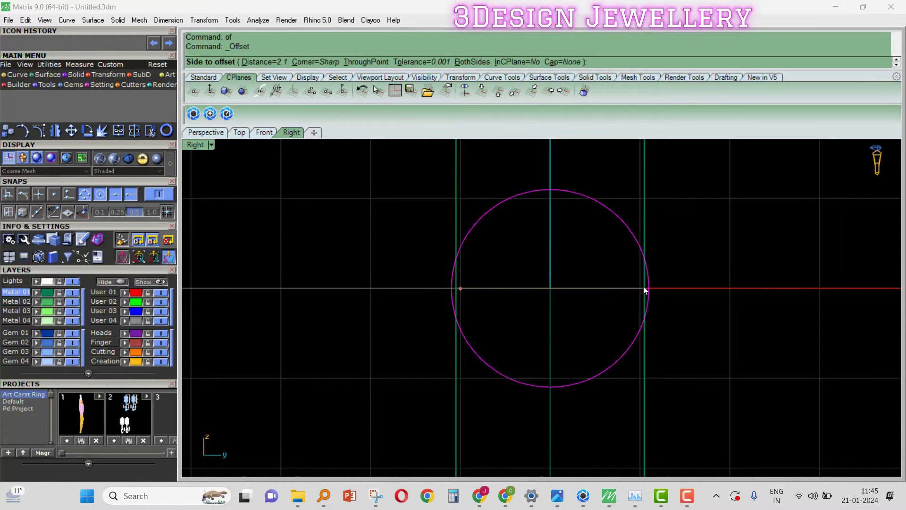
key(Return)
click(595, 282)
click(578, 267)
Mirror both concentric circles across the band's left vertical edge in the Right view and delete the originals
click(615, 218)
right_drag(615, 222, 646, 184)
text(mm)
key(Return)
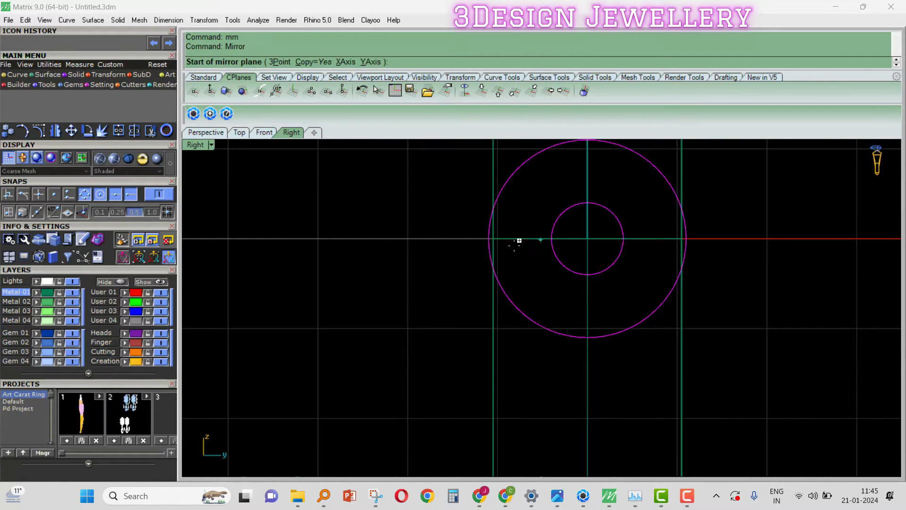
scroll(513, 245, up, 4)
click(490, 231)
click(499, 312)
right_drag(579, 261, 575, 307)
scroll(575, 307, down, 2)
key(Delete)
scroll(613, 245, down, 2)
right_drag(612, 245, 600, 285)
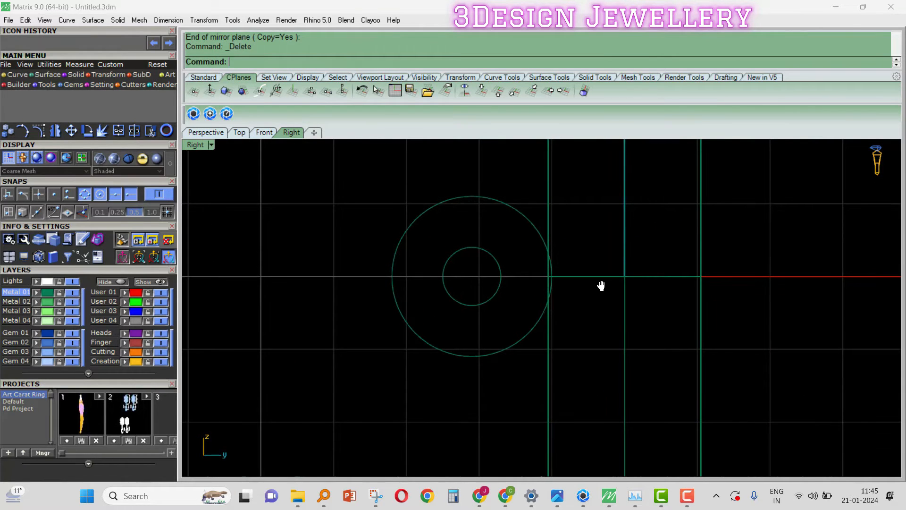
Extrude the two mirrored circles as a solid tube by -2.2 in one direction only
right_drag(537, 296, 556, 299)
drag(524, 383, 469, 283)
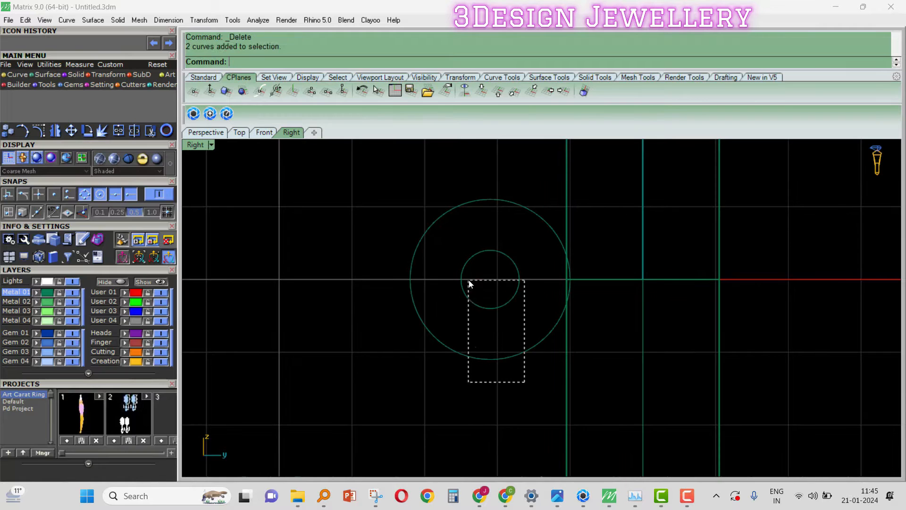
scroll(607, 284, up, 5)
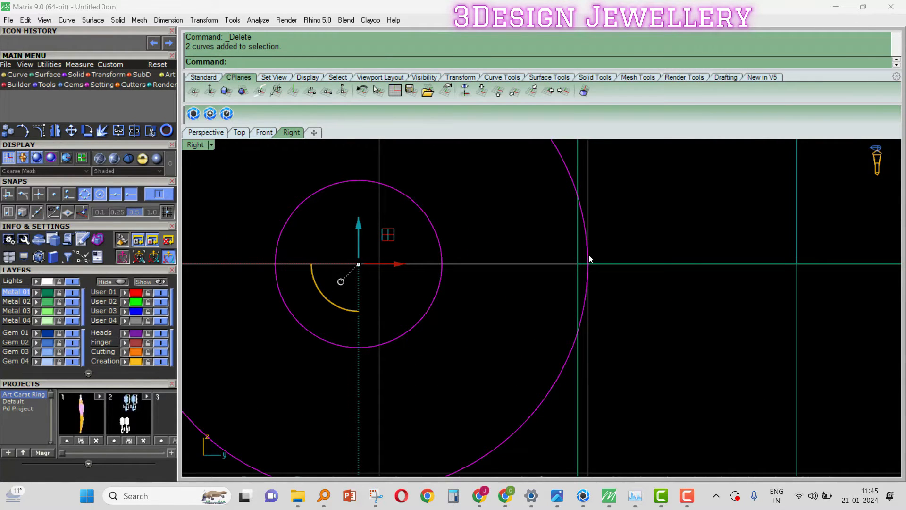
right_drag(584, 259, 624, 201)
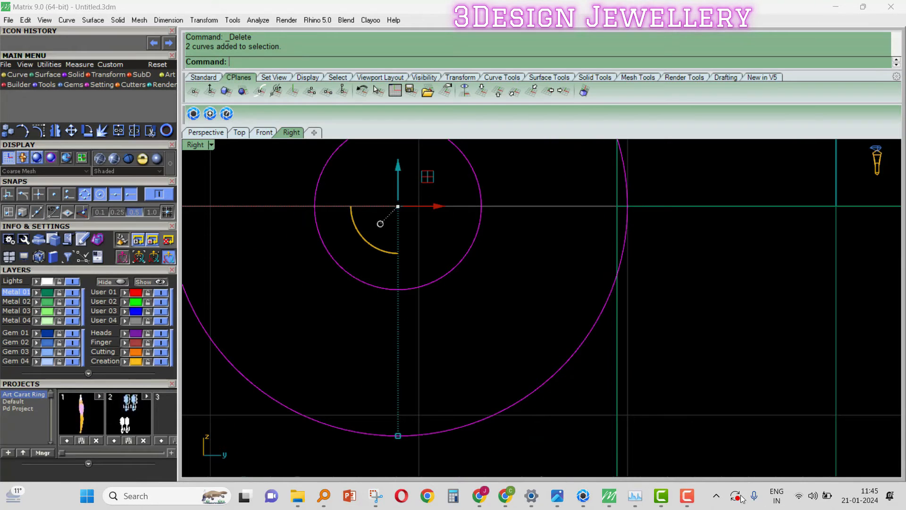
click(688, 500)
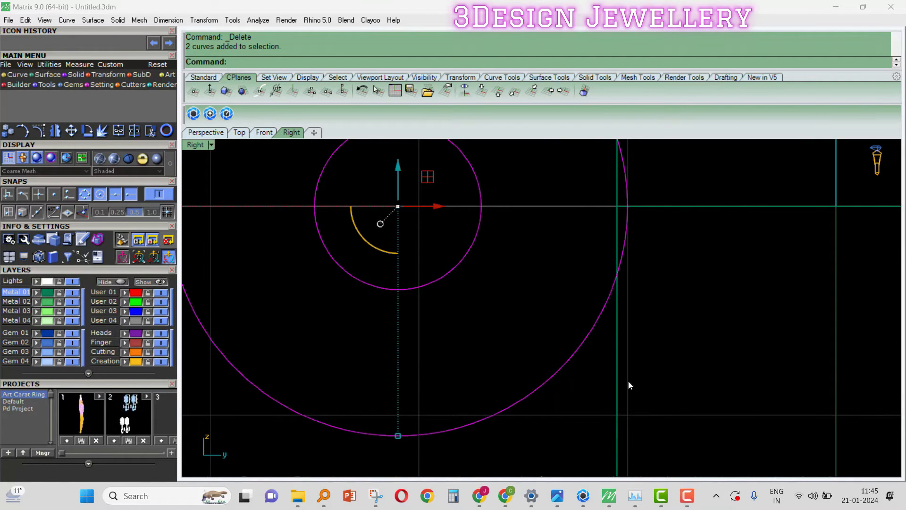
scroll(577, 333, down, 12)
text(4View)
key(Return)
right_drag(416, 335, 433, 341)
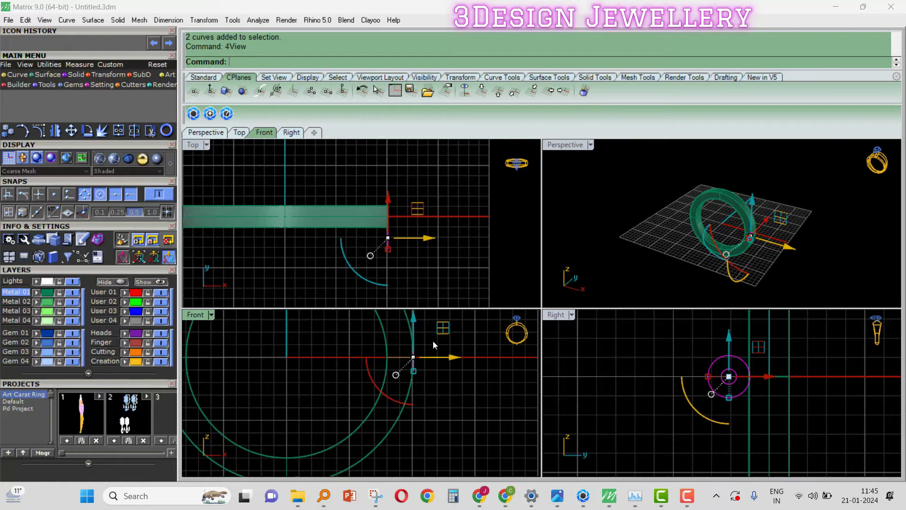
right_drag(378, 237, 393, 222)
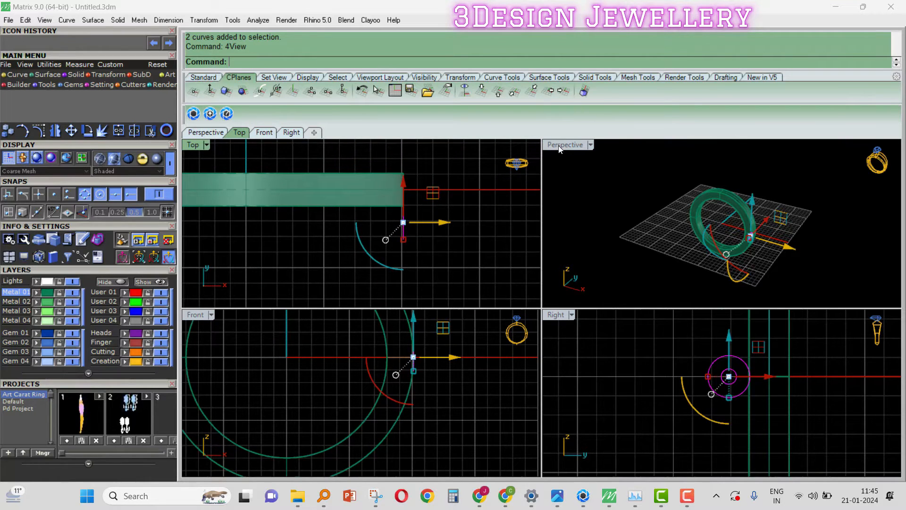
double_click(559, 150)
scroll(601, 293, up, 5)
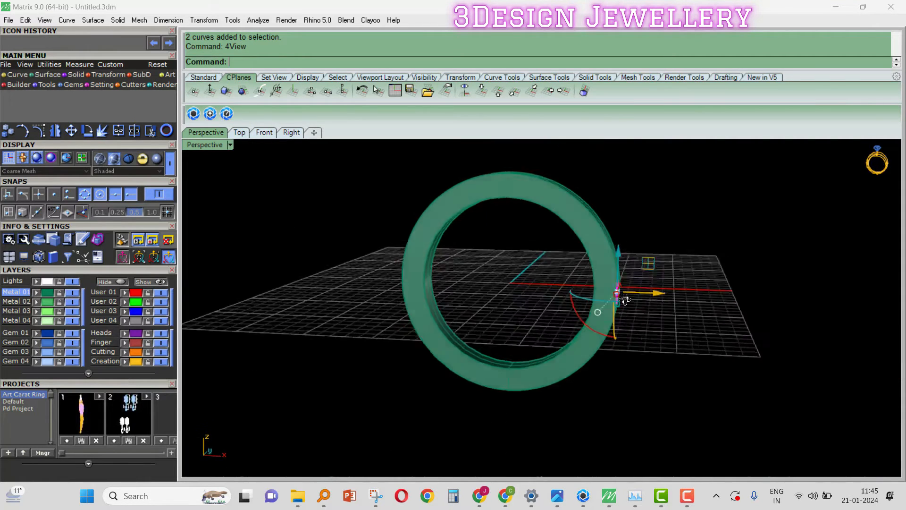
scroll(625, 299, up, 8)
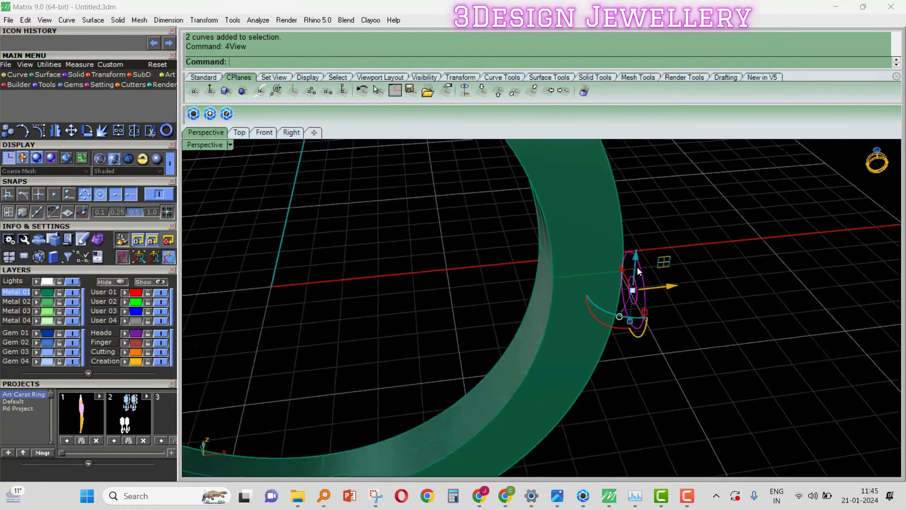
text(e)
key(Return)
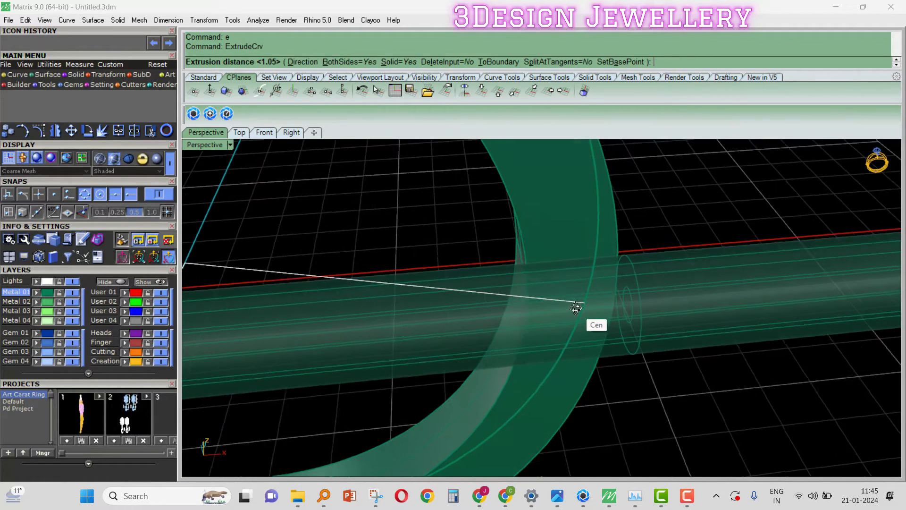
scroll(576, 309, up, 1)
text(b)
key(Return)
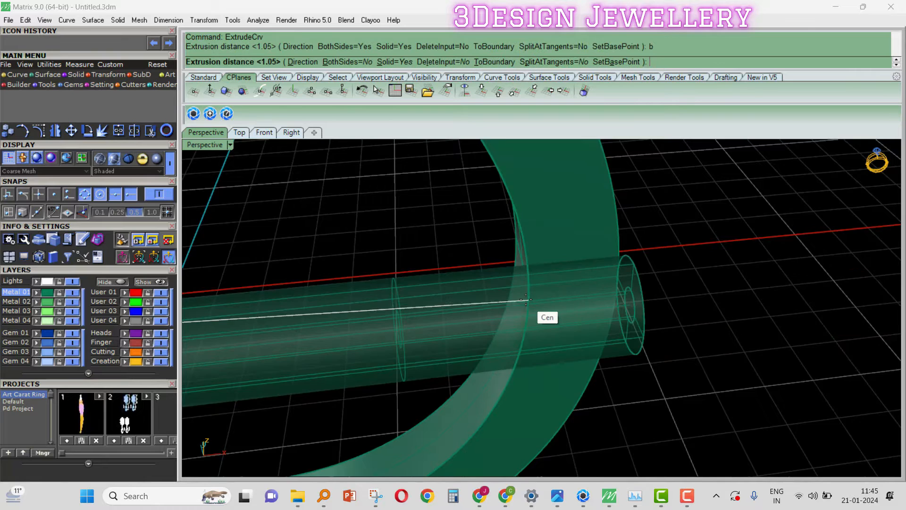
scroll(543, 309, up, 3)
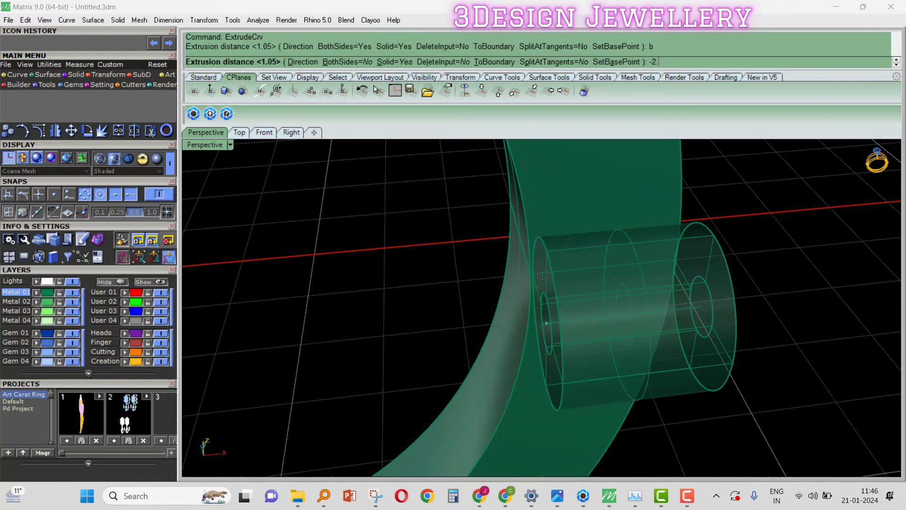
text(.2)
key(Return)
right_drag(548, 282, 593, 282)
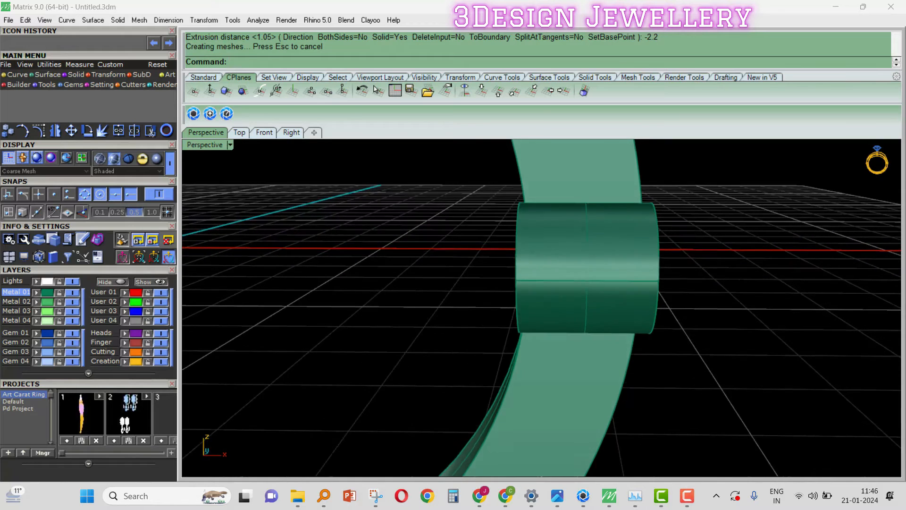
Draw a vertical line downward from the tube's upper outer corner in the Front view, running past the tube's bottom
key(F4)
key(F4)
double_click(198, 315)
scroll(516, 280, up, 1)
scroll(695, 287, up, 7)
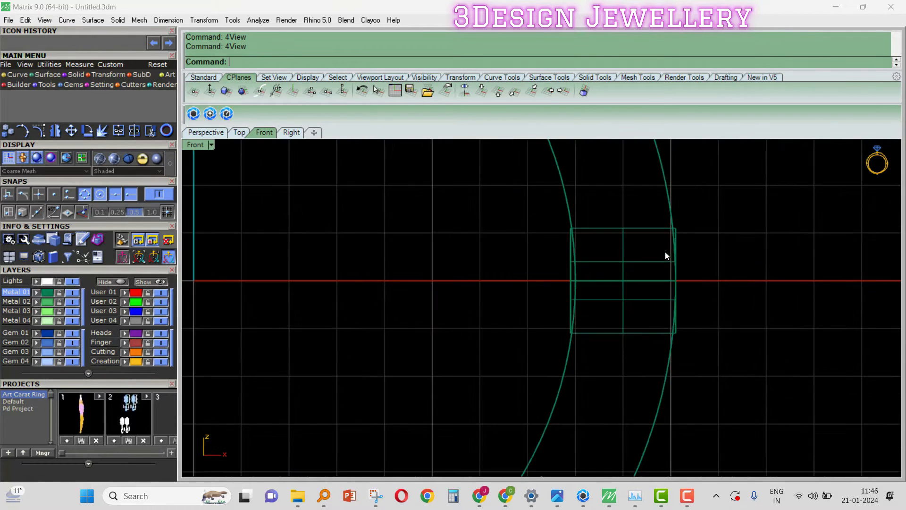
right_drag(676, 248, 679, 245)
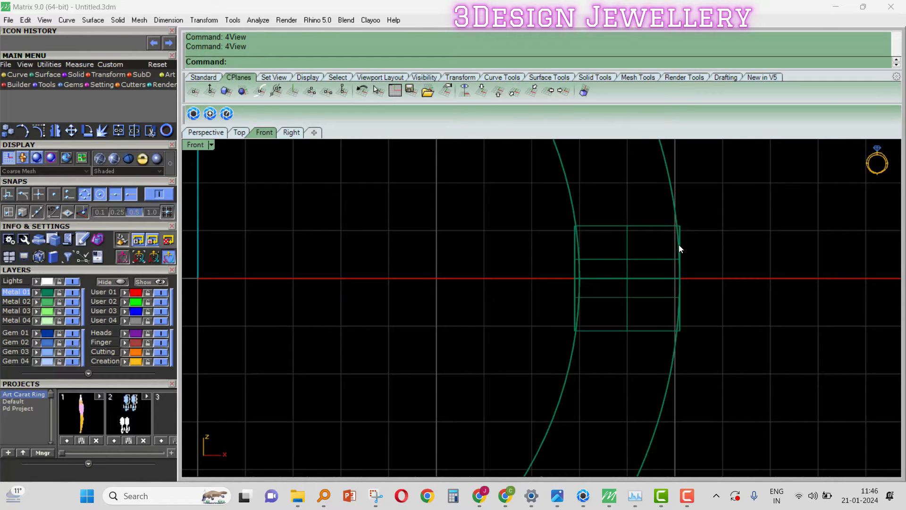
right_drag(676, 249, 651, 230)
text(L)
key(Return)
click(660, 180)
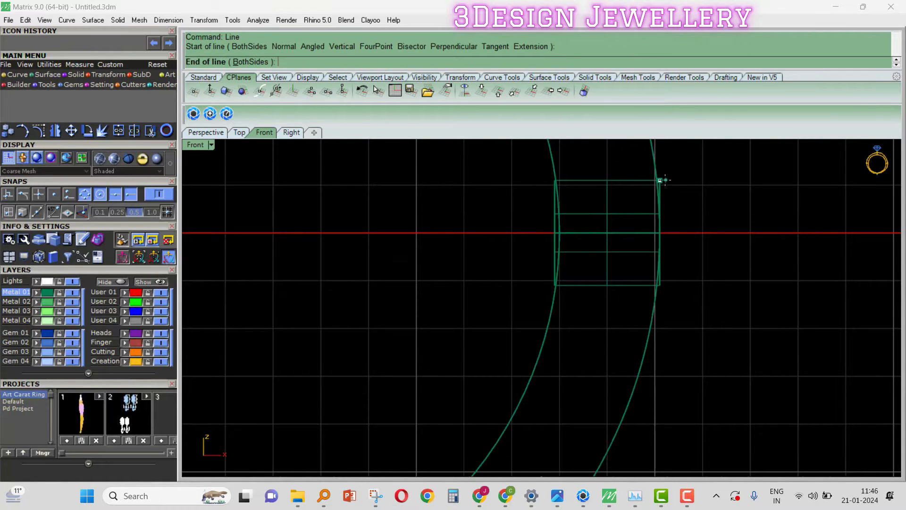
click(675, 388)
Draw a second vertical line downward from the tube's lower inner corner in the Front view
text(L)
key(Return)
click(555, 285)
scroll(554, 285, down, 5)
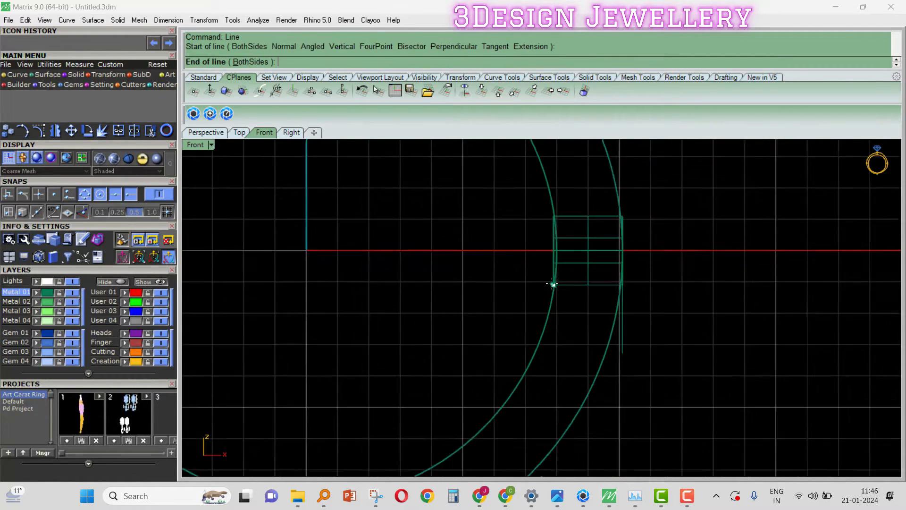
click(554, 361)
Offset the left vertical line by 0.7 toward the middle of the tube
click(553, 341)
shift+click(609, 336)
scroll(616, 281, up, 6)
right_drag(608, 305, 649, 303)
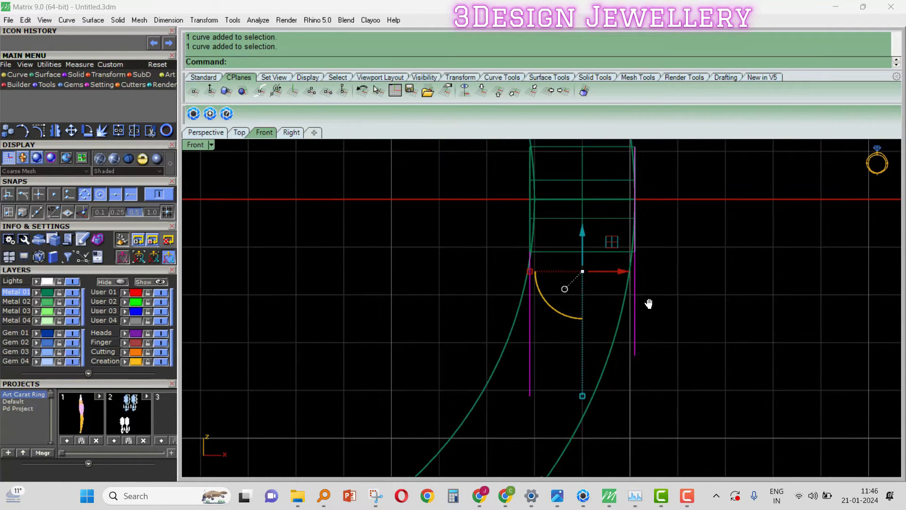
click(573, 362)
click(531, 338)
text(of)
key(Return)
scroll(545, 326, up, 2)
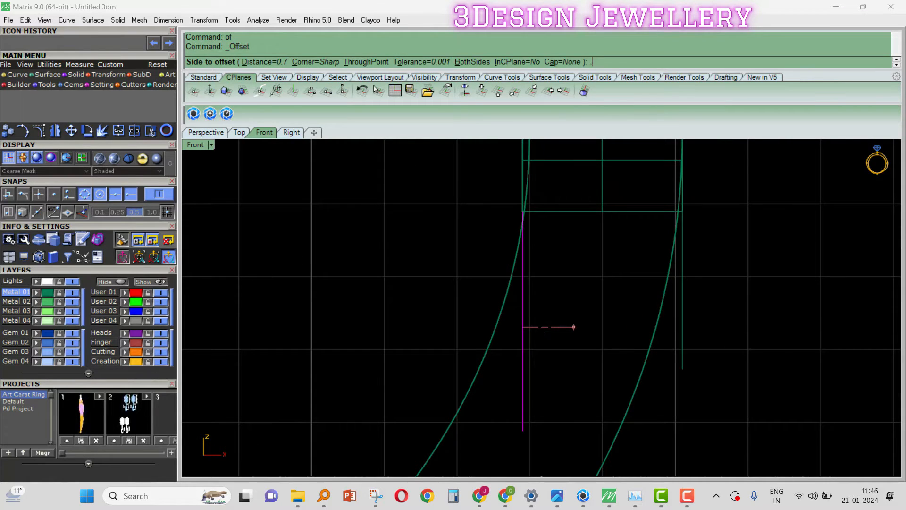
click(547, 327)
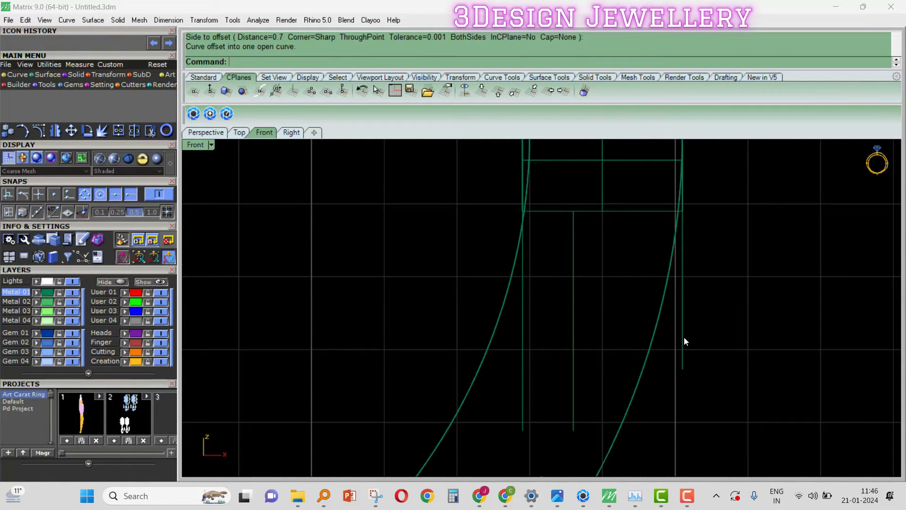
Offset the right vertical line inward by .7 toward the tube's middle
click(683, 339)
text(of)
key(Return)
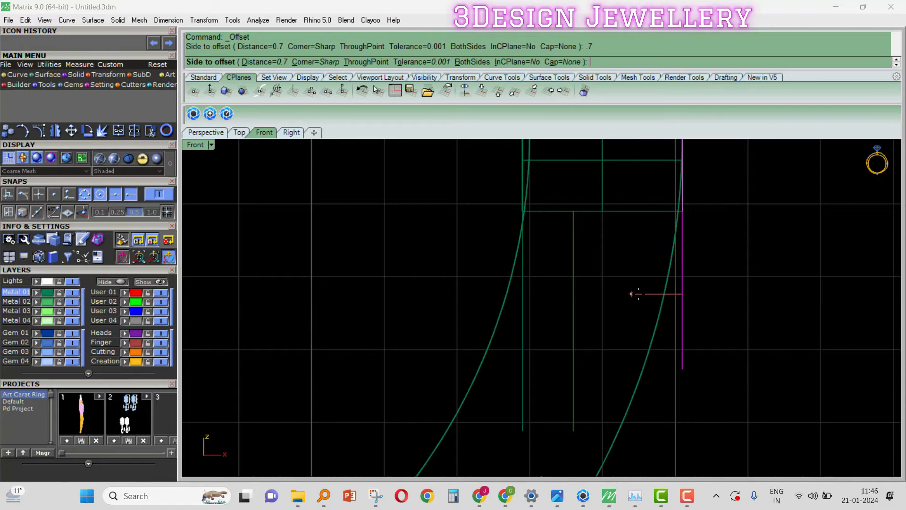
click(631, 293)
Move the left offset line straight up so that it crosses the full height of the tube
click(631, 289)
shift+click(573, 267)
scroll(574, 265, down, 3)
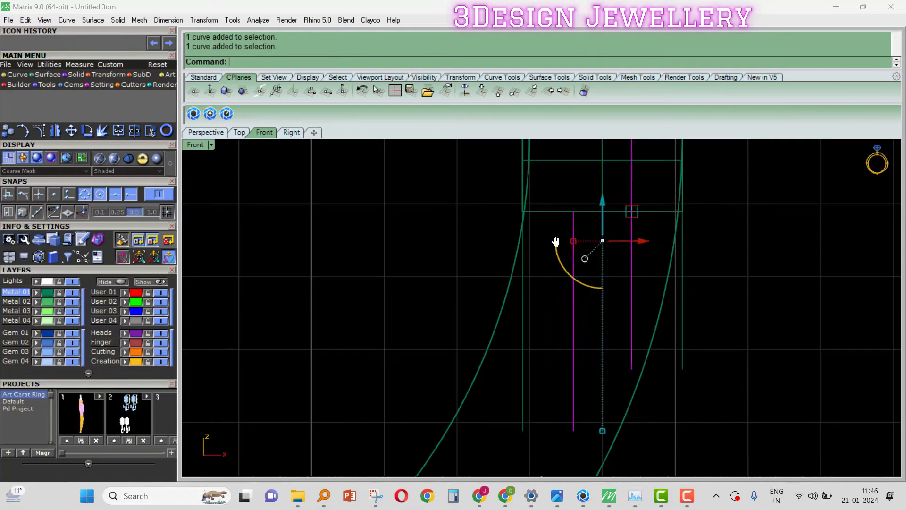
click(573, 325)
click(568, 321)
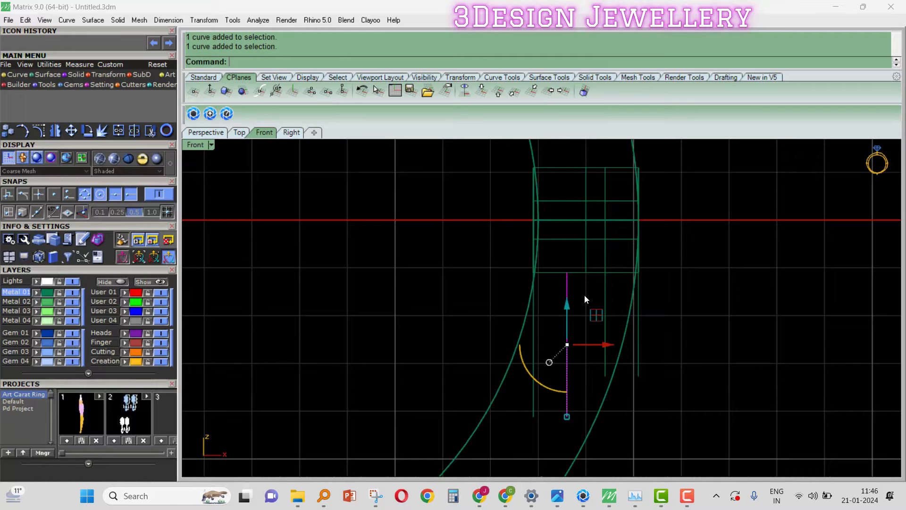
drag(569, 309, 579, 203)
Extrude both offset lines to one side into flat surfaces that reach beyond the tube's outer side
click(607, 292)
shift+click(567, 292)
ctrl+shift+right_drag(646, 265, 512, 312)
right_click(511, 311)
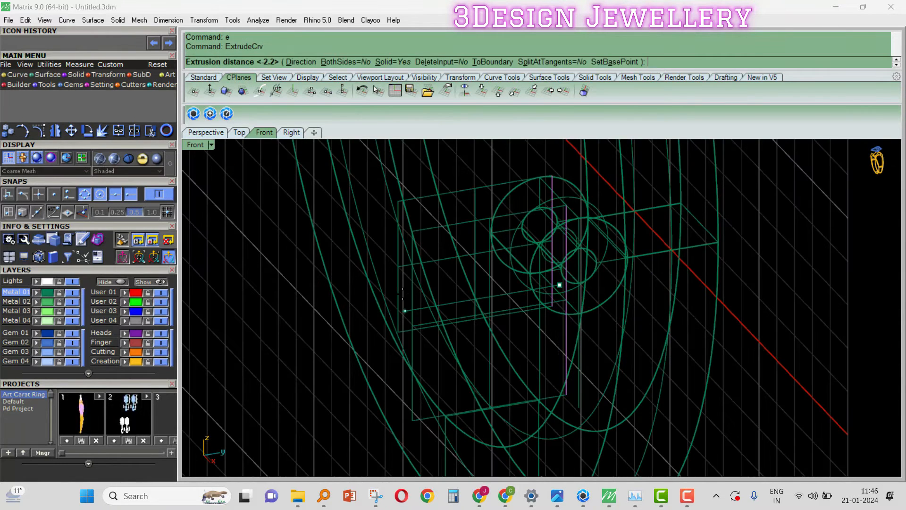
click(407, 296)
Move the two extruded surfaces toward the band so that they extend to both sides of the tube's axis
click(472, 333)
ctrl+shift+right_drag(471, 333, 521, 313)
click(494, 310)
click(492, 296)
click(488, 299)
shift+click(509, 300)
drag(455, 325, 532, 307)
Display the rotated Front view in shaded mode
text(sbv)
ctrl+shift+right_drag(532, 308, 567, 285)
key(Return)
key(Escape)
text(sv)
key(Return)
scroll(593, 261, up, 2)
scroll(593, 262, up, 2)
Nudge the two cutting surfaces with the gumball so that they fully cross the tube
click(604, 226)
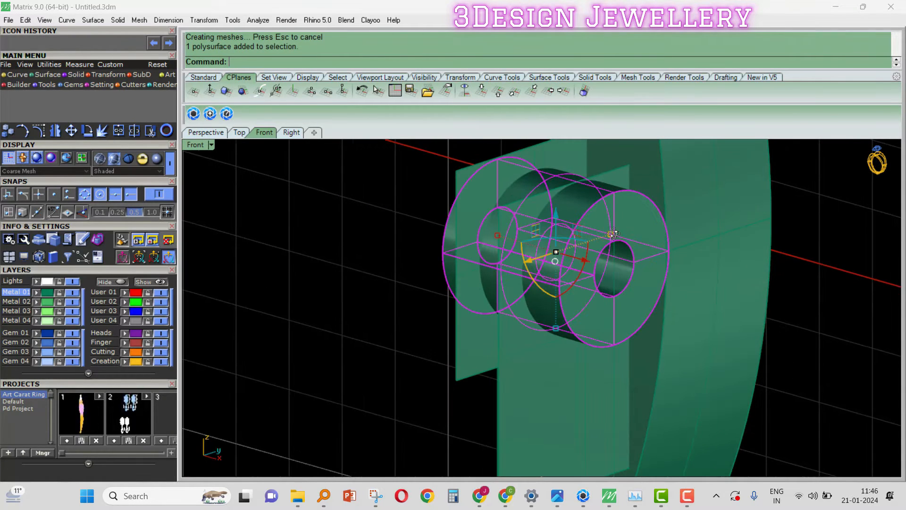
click(495, 324)
shift+click(489, 326)
drag(562, 271, 561, 262)
key(Escape)
click(568, 238)
click(616, 282)
ctrl+shift+right_drag(621, 225, 614, 242)
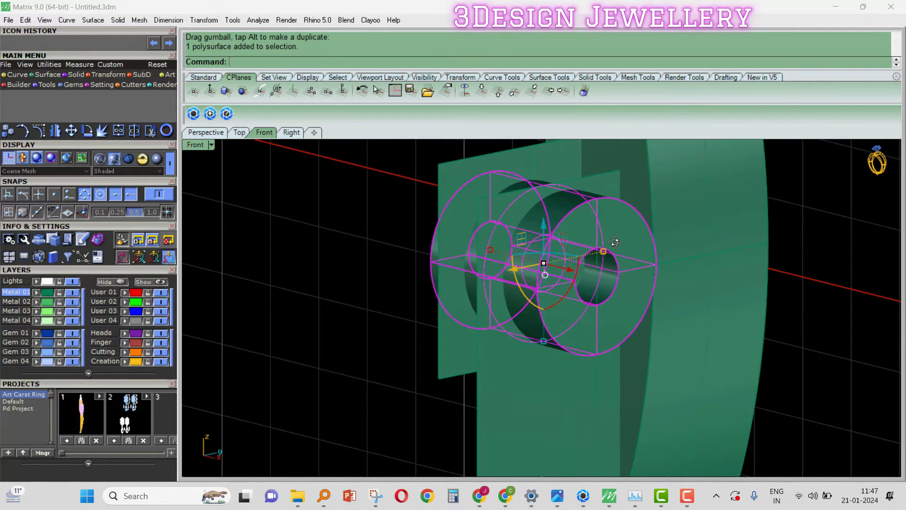
text(BooleanDifference)
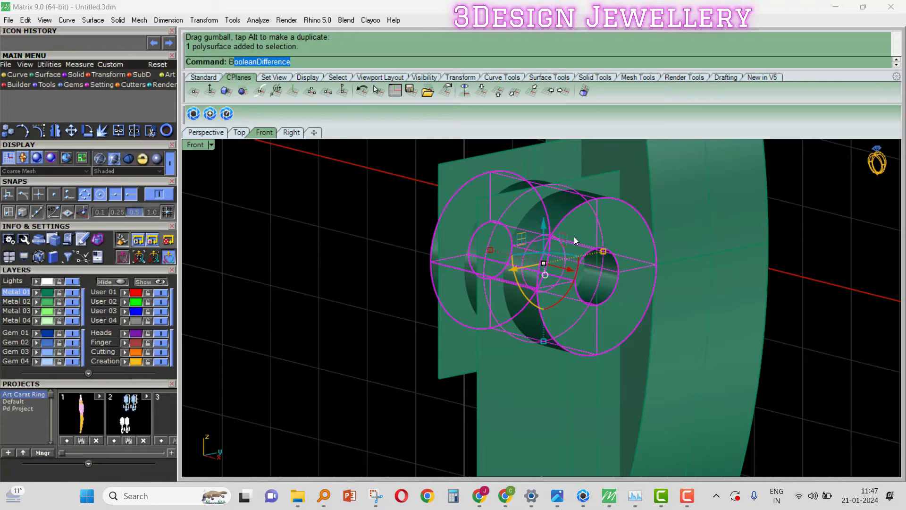
key(Escape)
click(112, 74)
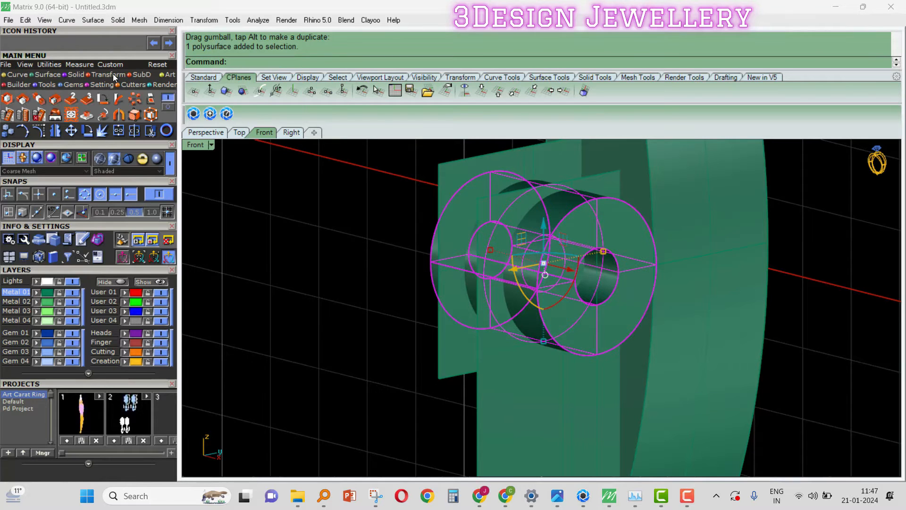
click(74, 75)
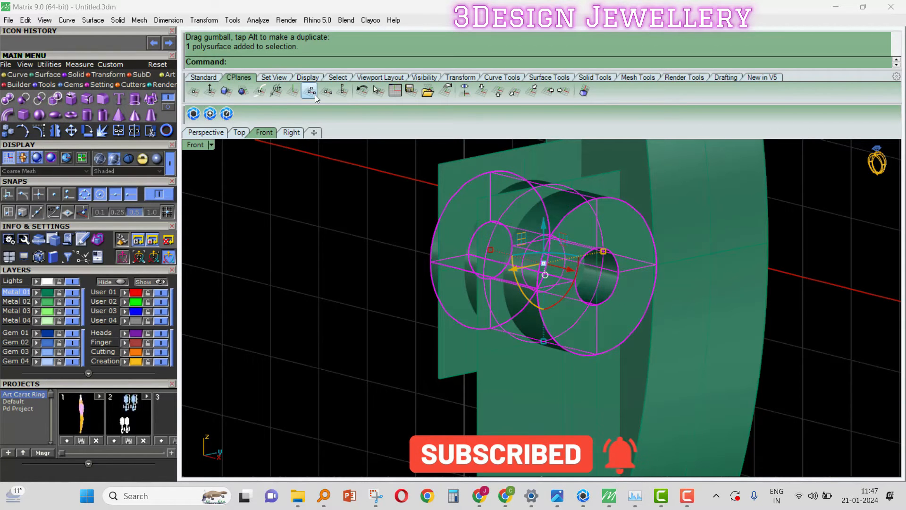
click(479, 375)
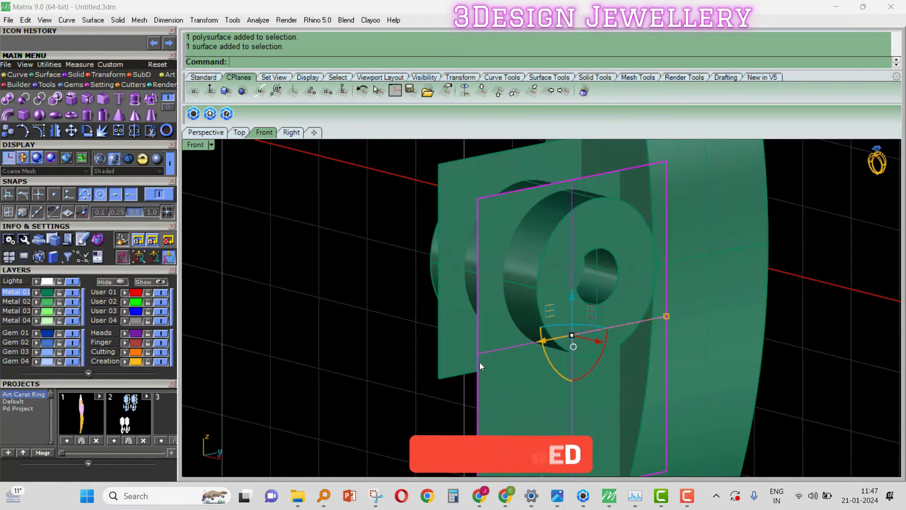
click(466, 354)
key(Escape)
Split the tube solid into separate segments with a Boolean split, using the two flat surfaces as cutters
click(517, 306)
right_drag(554, 307, 545, 282)
key(Escape)
text(bs)
key(Return)
click(458, 317)
click(451, 313)
key(Return)
Delete the two flat cutting surfaces that cross the tube
right_drag(476, 294, 487, 247)
click(489, 236)
key(Delete)
click(458, 205)
key(Delete)
Hide one segment of the split tube to check the cut, and undo the hiding
click(478, 258)
text(h)
key(Return)
right_drag(406, 271, 561, 324)
scroll(534, 273, up, 4)
key(ctrl+z)
scroll(561, 325, down, 4)
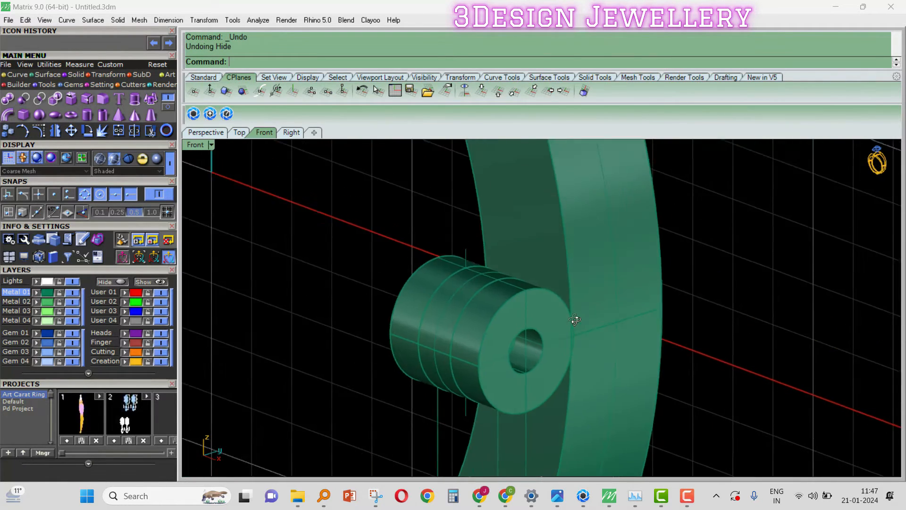
Duplicate the outer front edge of the band as a curve in the Perspective view
text(4View)
key(Return)
text(4View)
key(Return)
right_drag(435, 399, 418, 385)
scroll(420, 381, up, 8)
scroll(403, 371, up, 4)
click(573, 150)
right_drag(573, 151, 566, 168)
right_drag(561, 163, 650, 257)
scroll(650, 259, up, 7)
right_drag(614, 299, 466, 249)
click(485, 248)
key(Escape)
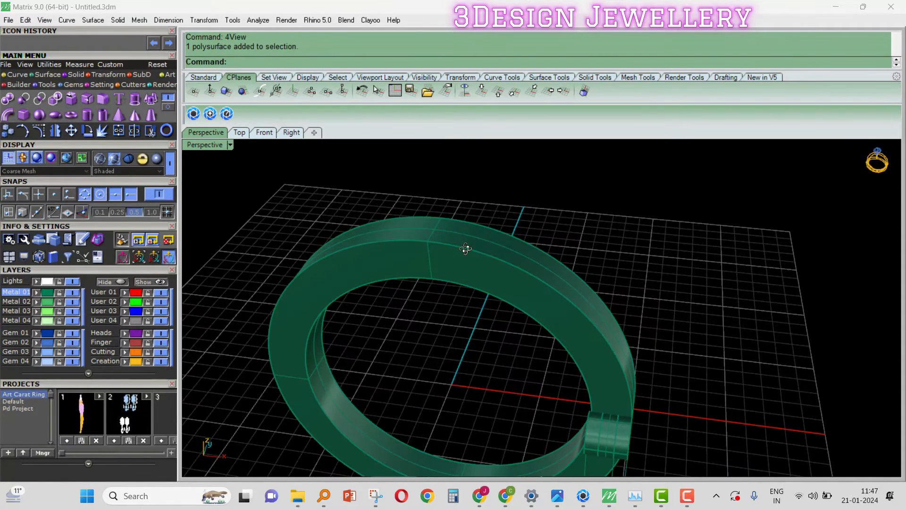
key(Return)
click(473, 255)
key(Return)
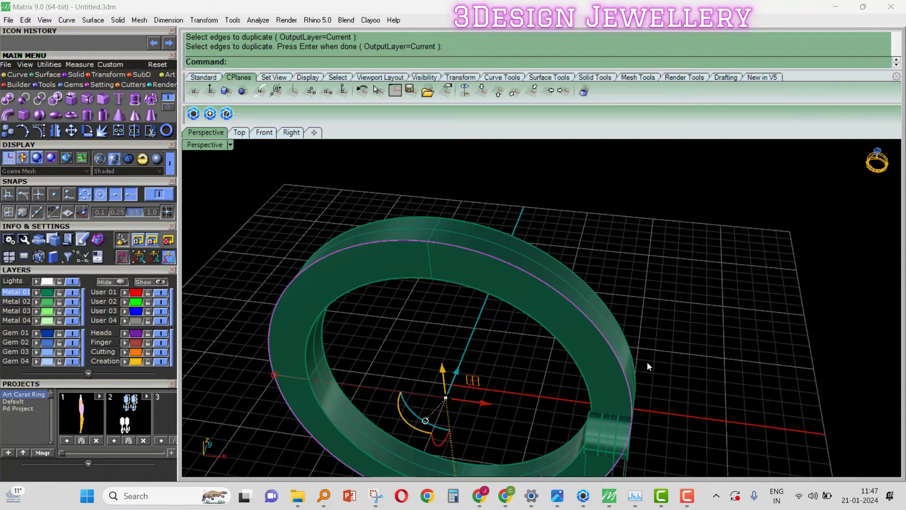
Offset the duplicated edge curve by .5 on the band's outer surface with OffsetCrvOnSrf, flipping the direction onto the band
right_drag(647, 361, 580, 276)
click(691, 496)
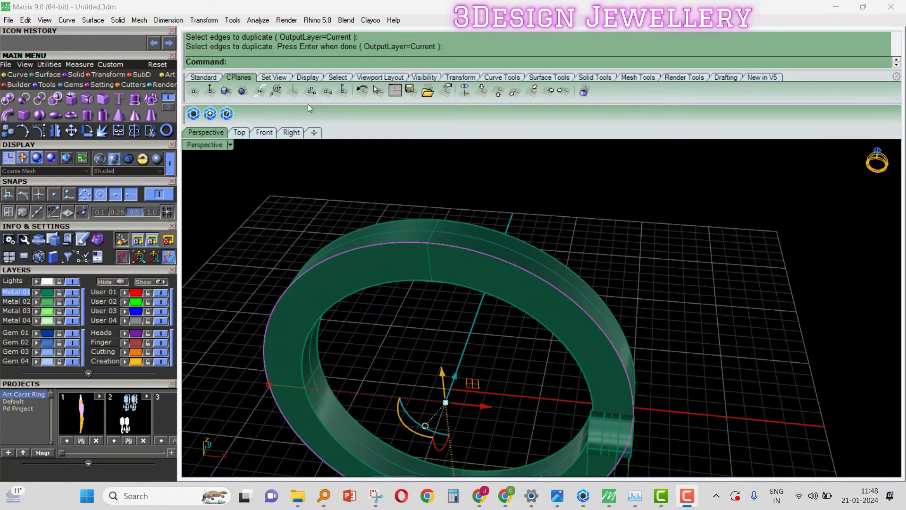
right_drag(365, 181, 512, 279)
text(OffsetCrvOnSrf)
key(Return)
scroll(512, 279, up, 3)
click(514, 273)
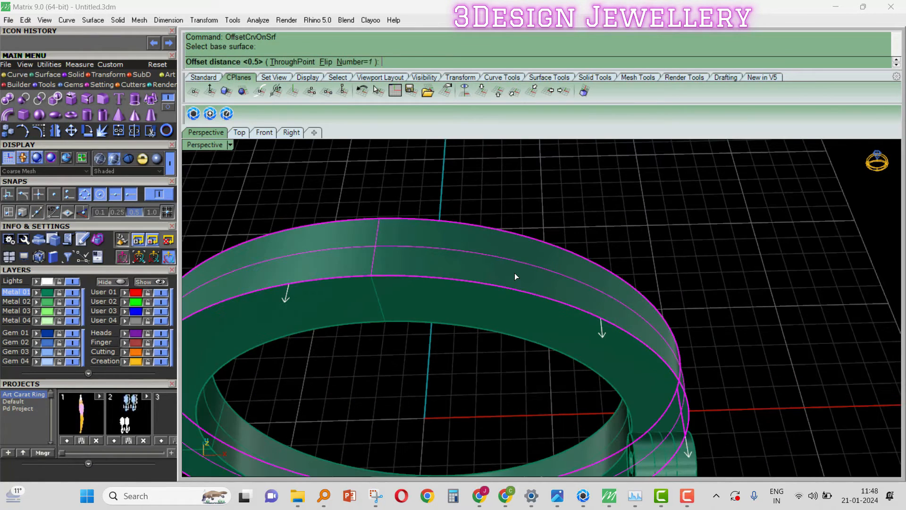
text(f)
key(Return)
text(.5)
key(Return)
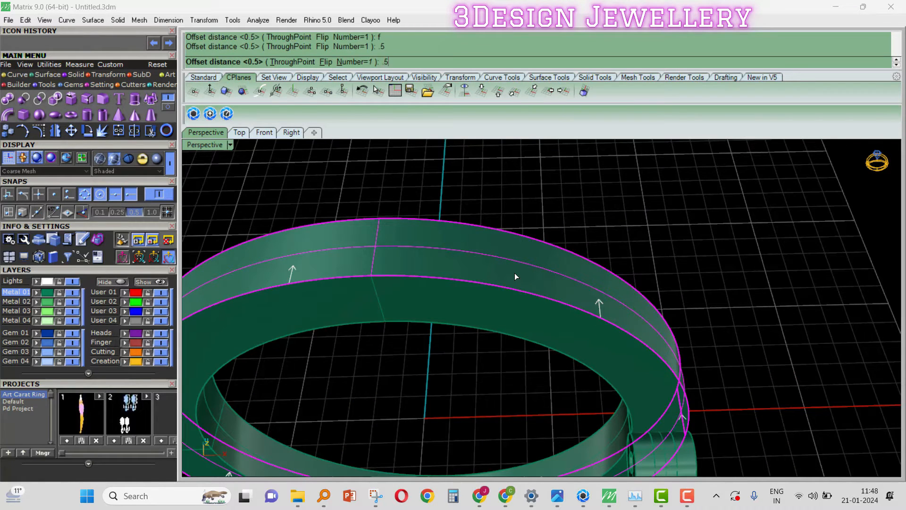
Mirror a copy of the offset curve to the band's other side in the Top view, across the X axis from origin 0
right_drag(505, 265, 462, 271)
click(464, 278)
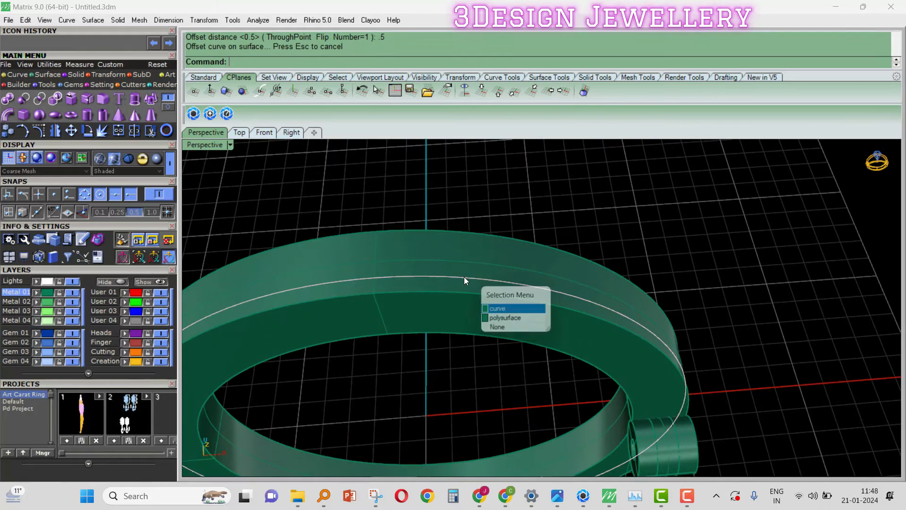
key(Return)
text(4View)
key(Return)
text(4View)
key(Return)
double_click(194, 145)
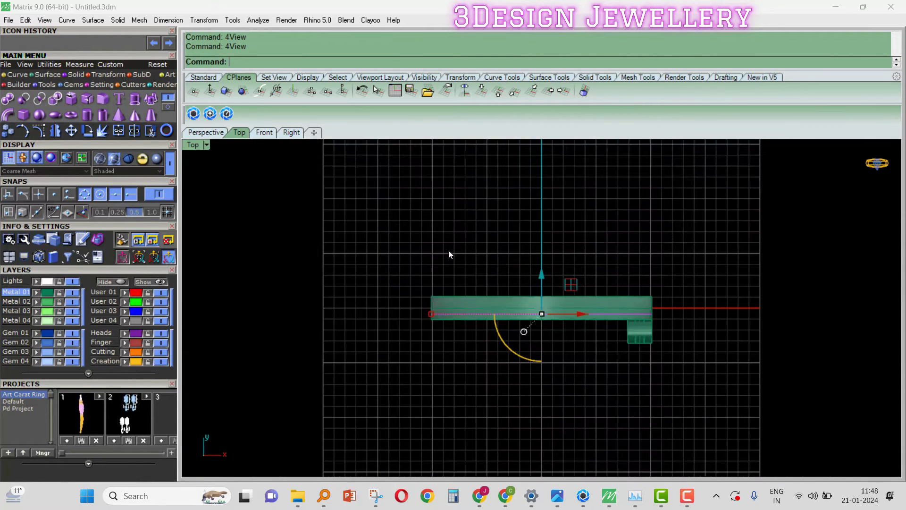
right_drag(445, 249, 409, 202)
text(mm)
key(Return)
text(0)
key(Return)
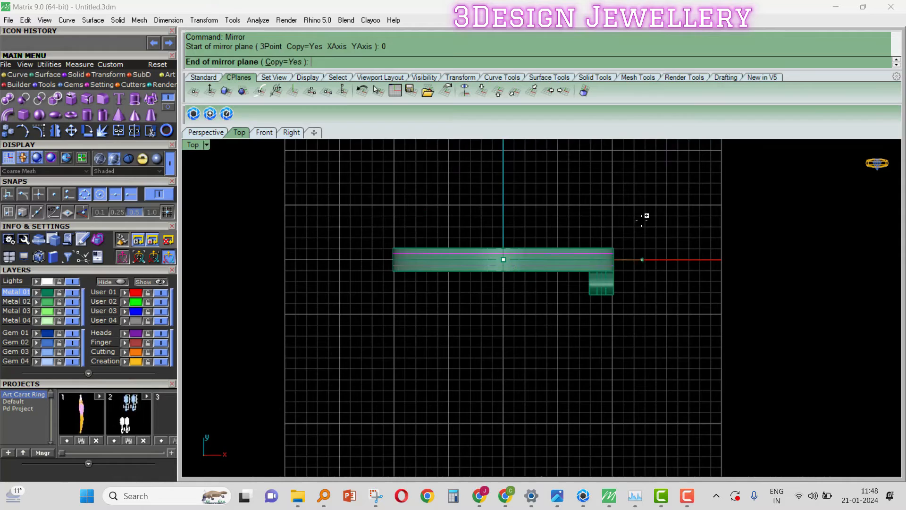
click(646, 215)
Select the two offset curves on the band's outer surface and move them to the User 02 layer
scroll(615, 252, up, 5)
scroll(616, 303, down, 4)
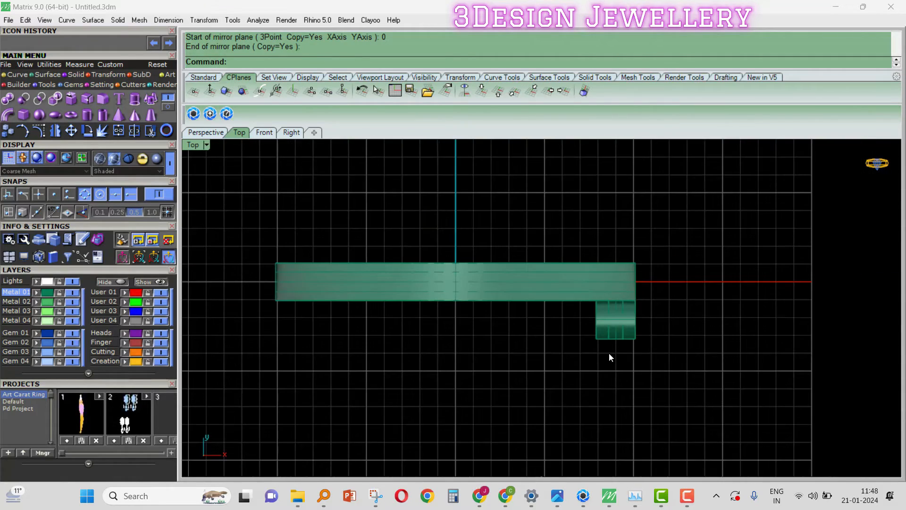
ctrl+shift+right_drag(620, 348, 588, 271)
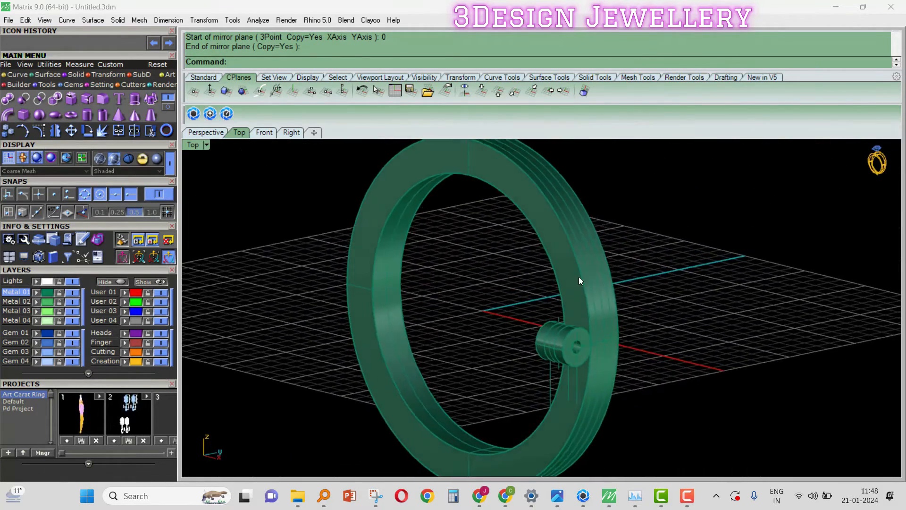
key(F4)
key(F4)
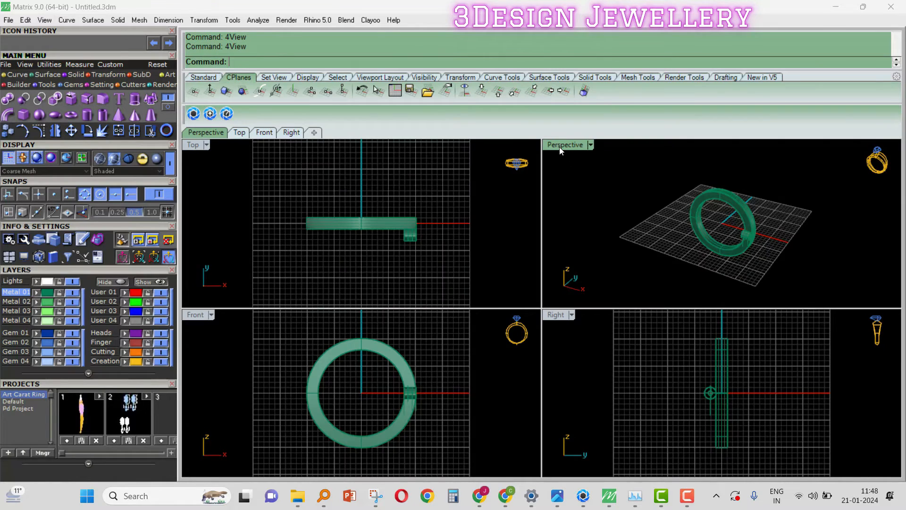
double_click(560, 150)
scroll(579, 281, up, 8)
click(562, 285)
click(595, 316)
key(F4)
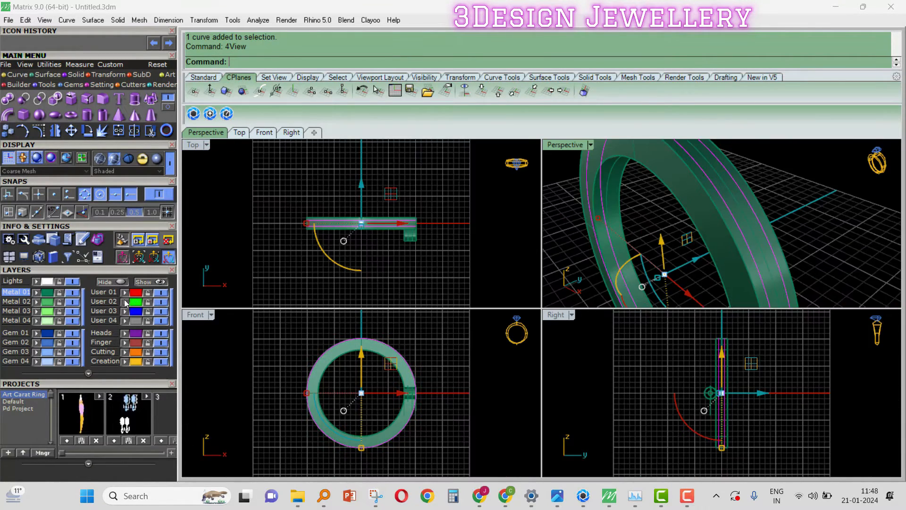
double_click(567, 143)
scroll(596, 206, down, 6)
mouse_move(608, 214)
right_down()
mouse_move(589, 232)
mouse_move(606, 220)
right_up()
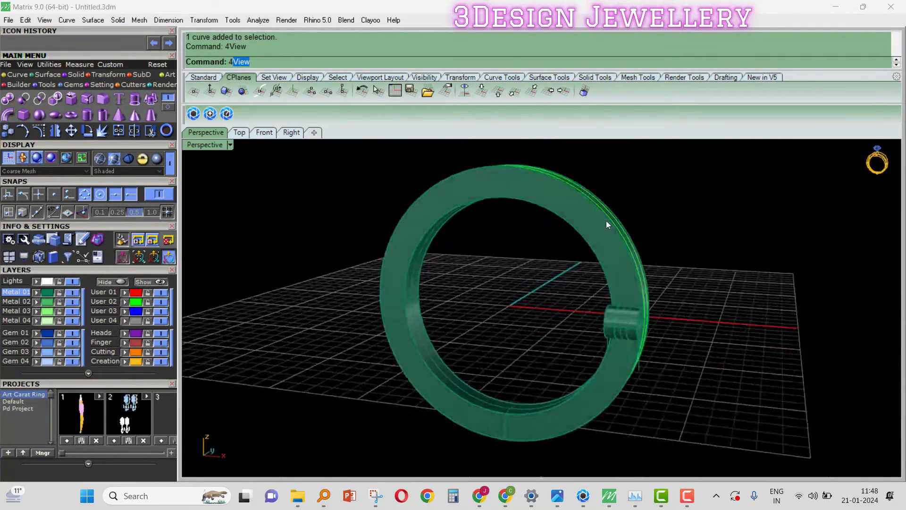
Draw a slanted line from origin 0 outward across the band, just above the tube, in the Front view
key(F4)
double_click(194, 319)
scroll(520, 307, up, 4)
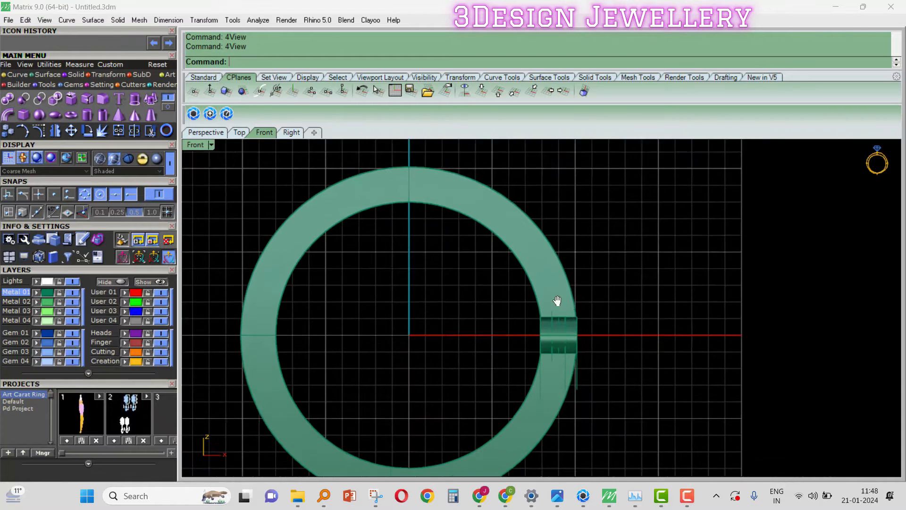
text(li)
key(Return)
text(0)
key(Return)
scroll(574, 302, up, 3)
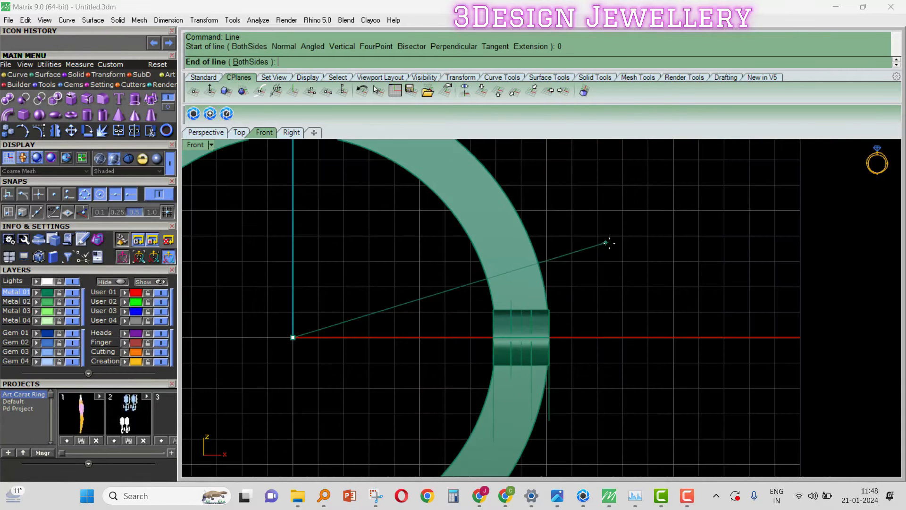
click(631, 251)
scroll(610, 268, up, 2)
scroll(580, 270, down, 2)
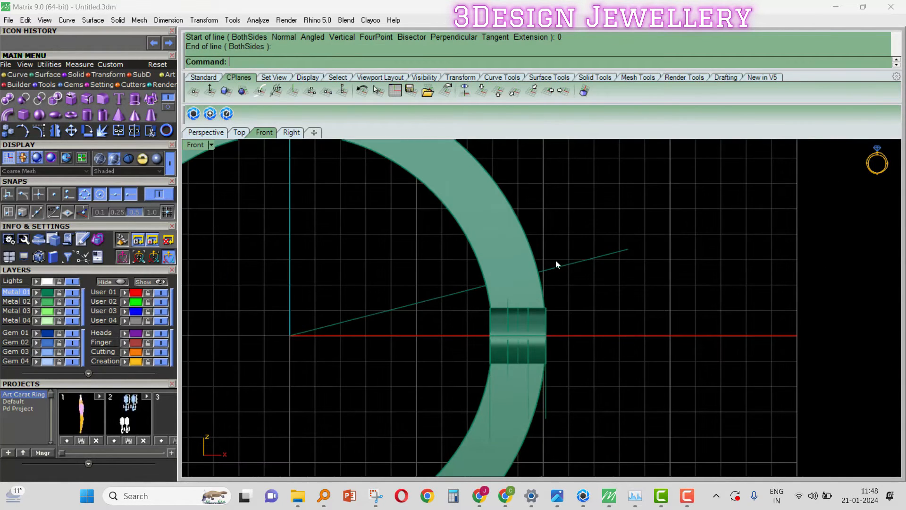
click(562, 265)
ctrl+shift+right_drag(573, 256, 505, 276)
scroll(561, 245, up, 4)
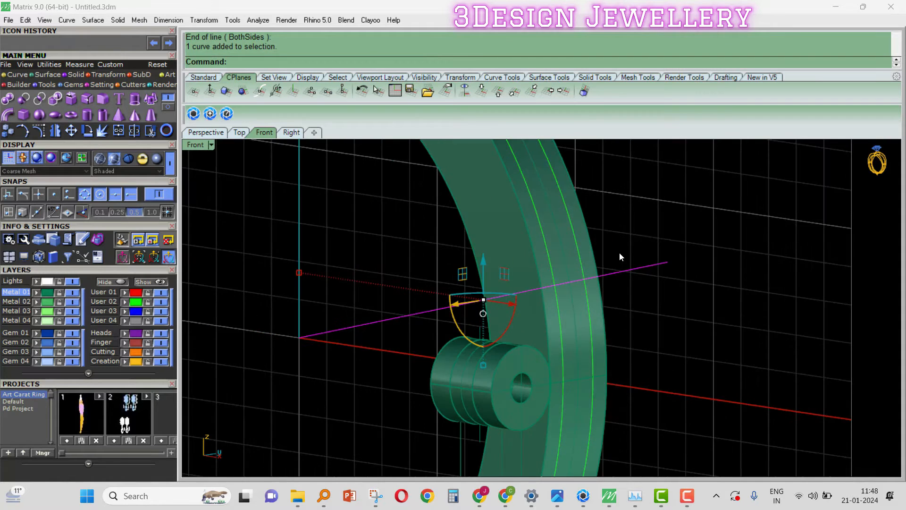
right_drag(576, 259, 516, 311)
scroll(517, 311, up, 3)
right_drag(579, 315, 583, 273)
right_drag(598, 285, 578, 303)
key(ctrl+e)
key(Escape)
Extract a V-direction isocurve from the band's outer surface at its intersection with the slanted line, with User 02 as the current layer
ctrl+shift+right_drag(521, 315, 547, 312)
text(ei)
key(Return)
scroll(548, 307, up, 3)
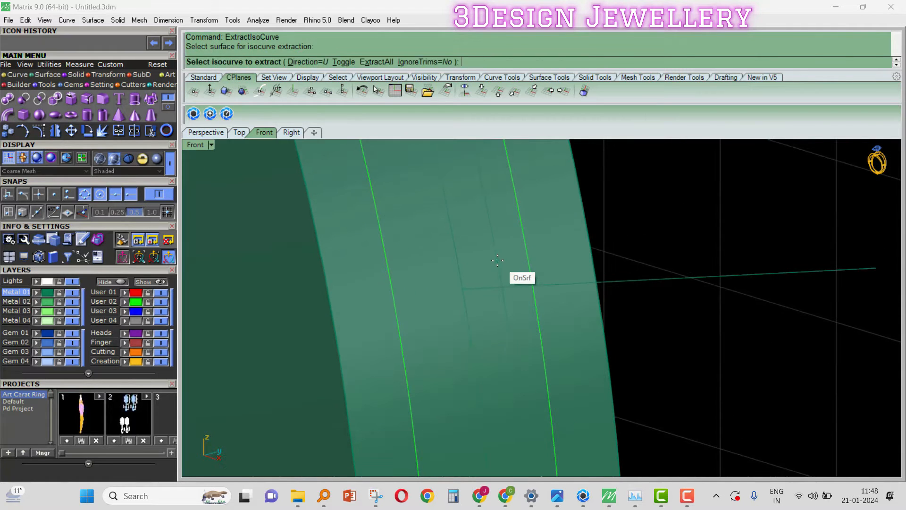
text(t)
key(Return)
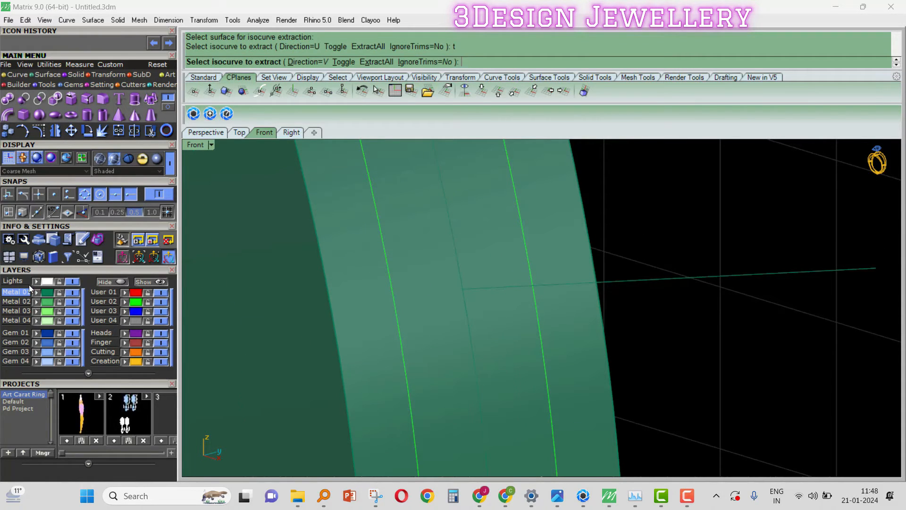
click(106, 301)
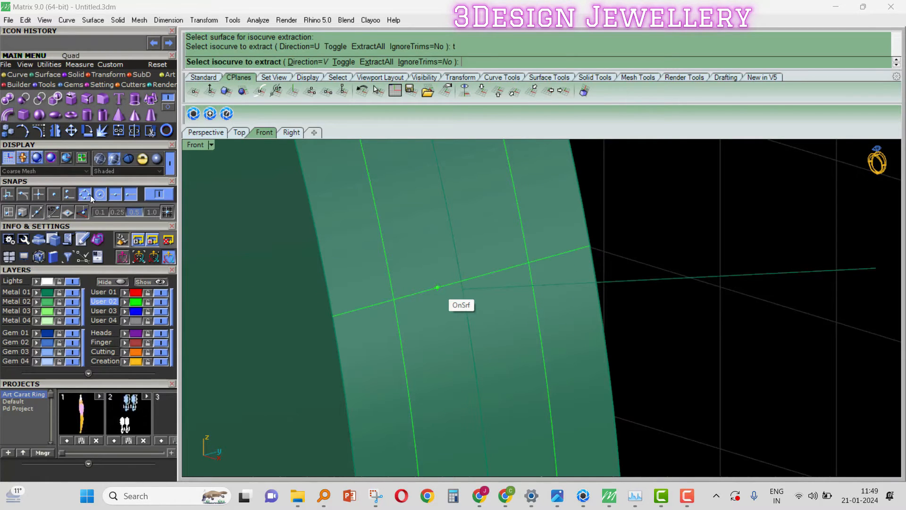
click(36, 192)
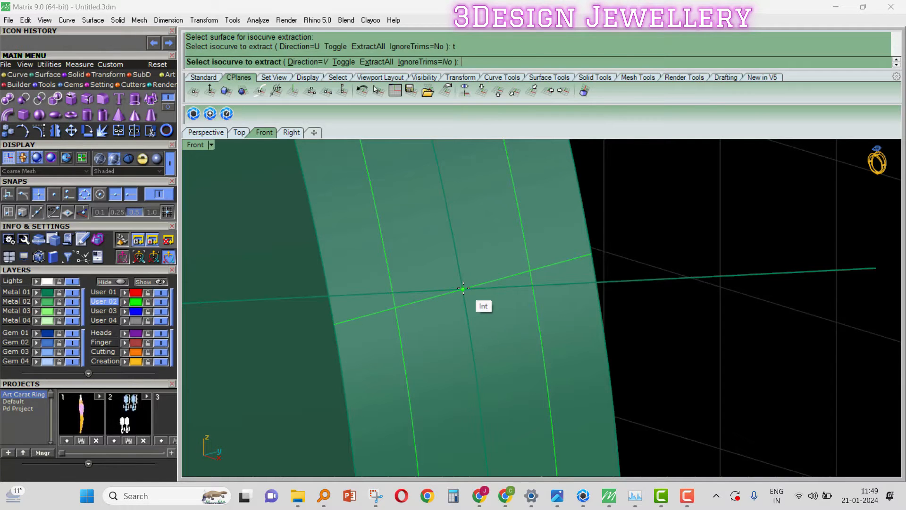
click(457, 288)
key(Return)
Hide the solid band so that only its guide curves and the side tube remain in view
scroll(531, 337, down, 4)
scroll(549, 320, down, 5)
ctrl+shift+right_drag(539, 310, 541, 289)
scroll(532, 317, up, 4)
click(548, 297)
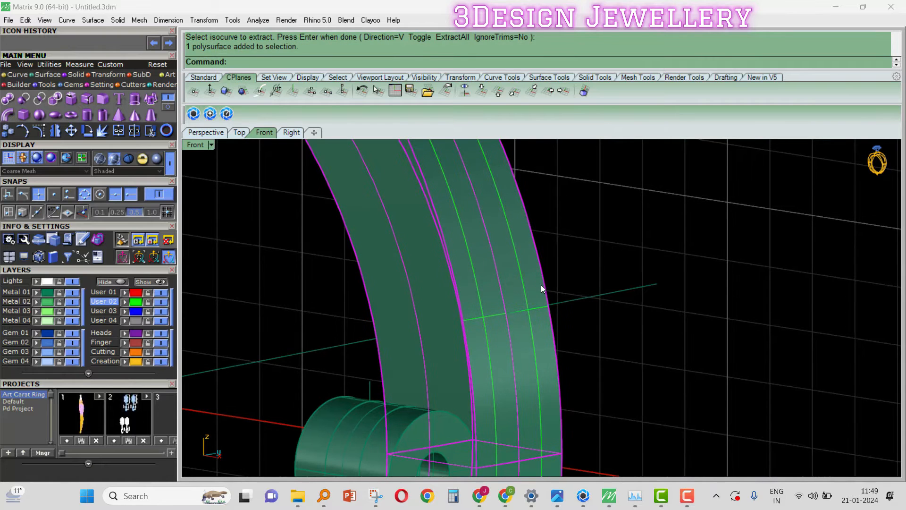
text(h)
key(Return)
scroll(497, 295, up, 3)
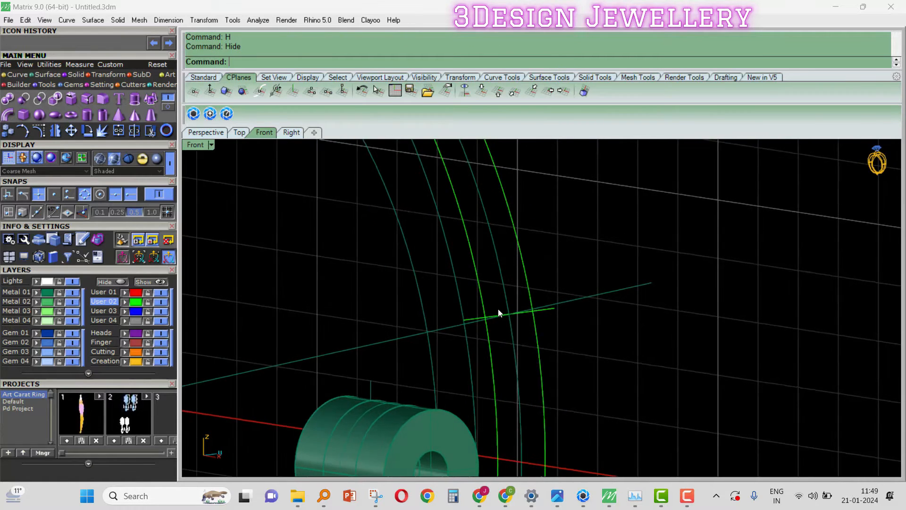
Trim the cross isocurve and the two offset curves against each other, removing the overhanging ends and the curve portions below the corners
click(539, 284)
ctrl+shift+right_drag(538, 284, 539, 281)
text(t)
key(Return)
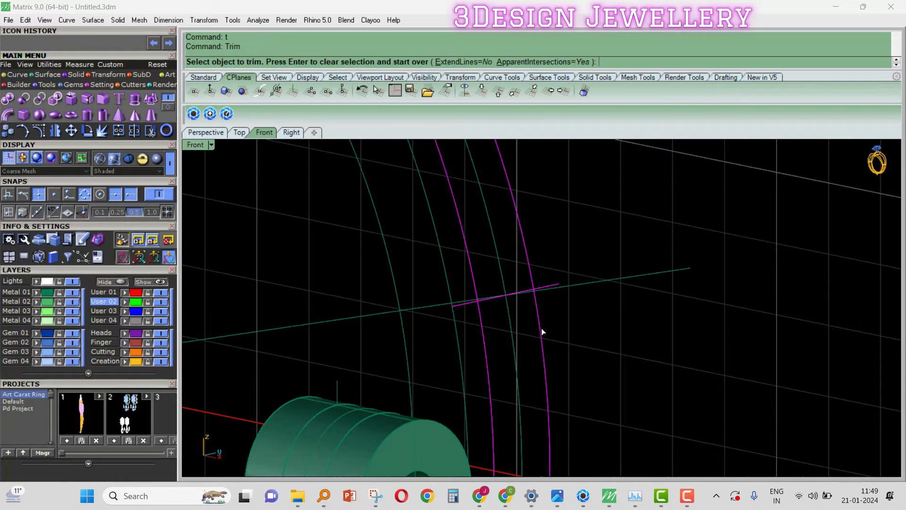
click(551, 285)
click(469, 306)
click(480, 317)
scroll(519, 351, down, 8)
ctrl+shift+right_drag(491, 316, 495, 321)
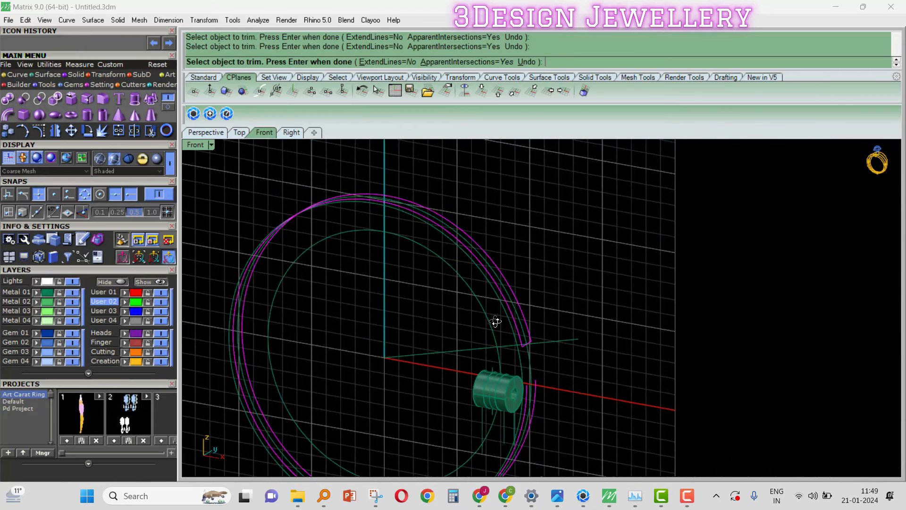
right_click(495, 321)
Mirror a copy of the trimmed cross curve to the ring's opposite side in the Top view, along the Y axis from origin 0
scroll(532, 341, up, 7)
click(532, 340)
key(F4)
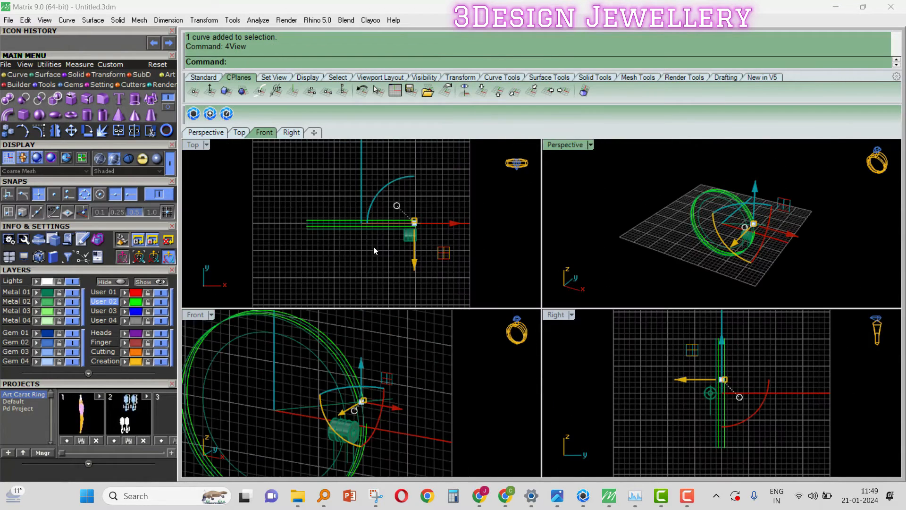
key(F4)
right_drag(360, 263, 365, 219)
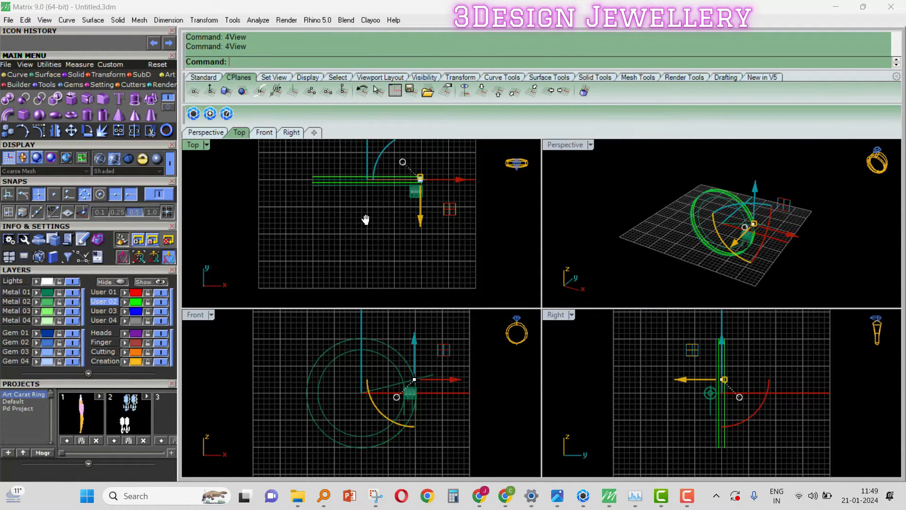
key(Return)
text(0)
key(Return)
text(0)
click(369, 239)
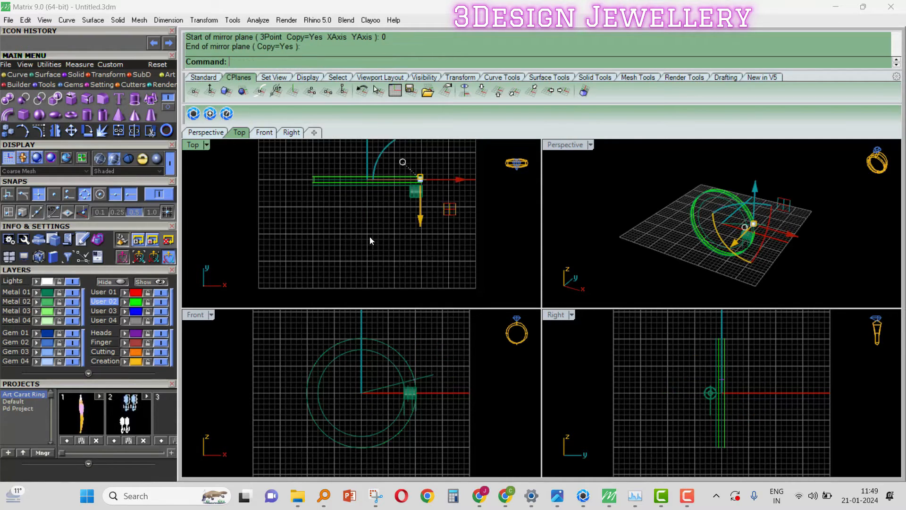
Split the two long offset curves at the mirrored cross curve and delete their portions below it
double_click(566, 145)
right_drag(441, 243, 515, 271)
scroll(514, 287, up, 13)
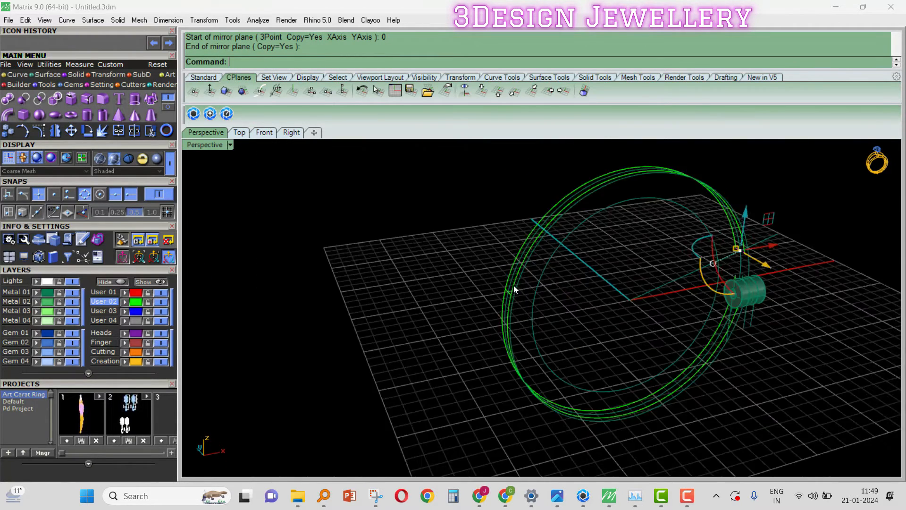
click(497, 292)
shift+click(491, 281)
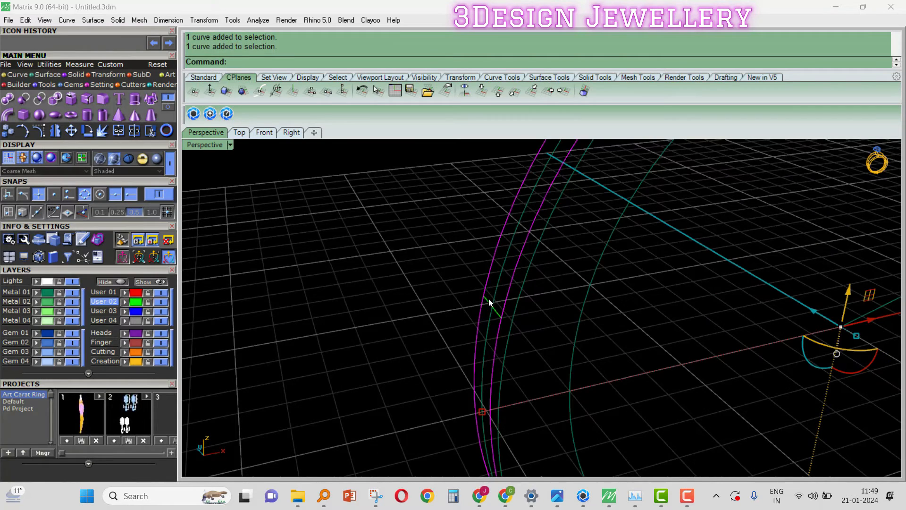
text(s)
key(Return)
key(Return)
click(494, 328)
key(Delete)
click(479, 319)
key(Delete)
Show the hidden band again and join the User 02 curves into one closed outline
right_drag(470, 318, 195, 348)
text(show)
key(Return)
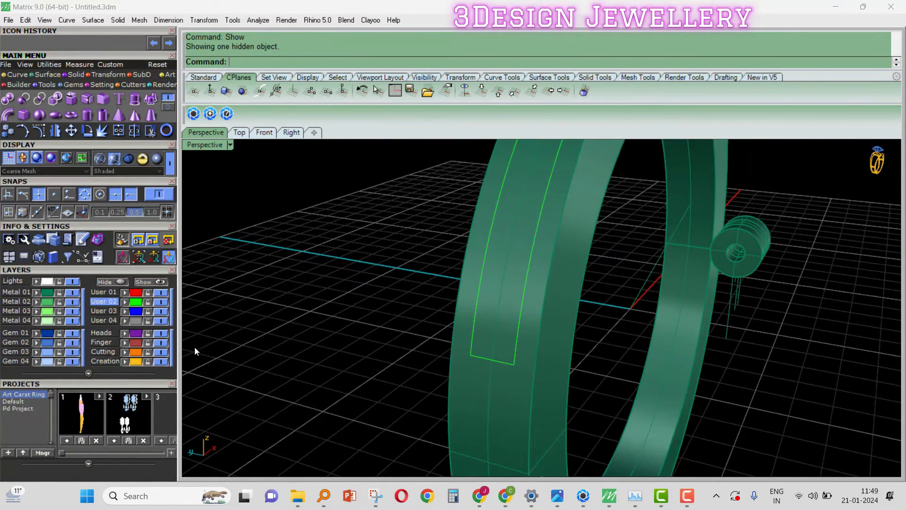
click(133, 305)
right_drag(540, 274, 548, 381)
key(ctrl+j)
click(547, 381)
key(Return)
Offset the closed outline outward by .15 on the band's outer surface with OffsetCrvOnSrf
text(OffsetCrvOnSrf)
key(Return)
click(564, 368)
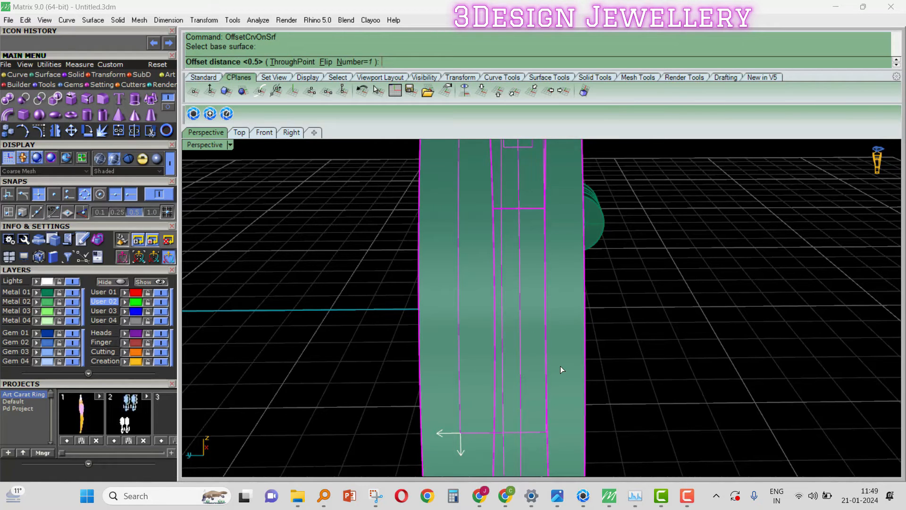
text(.15)
key(Return)
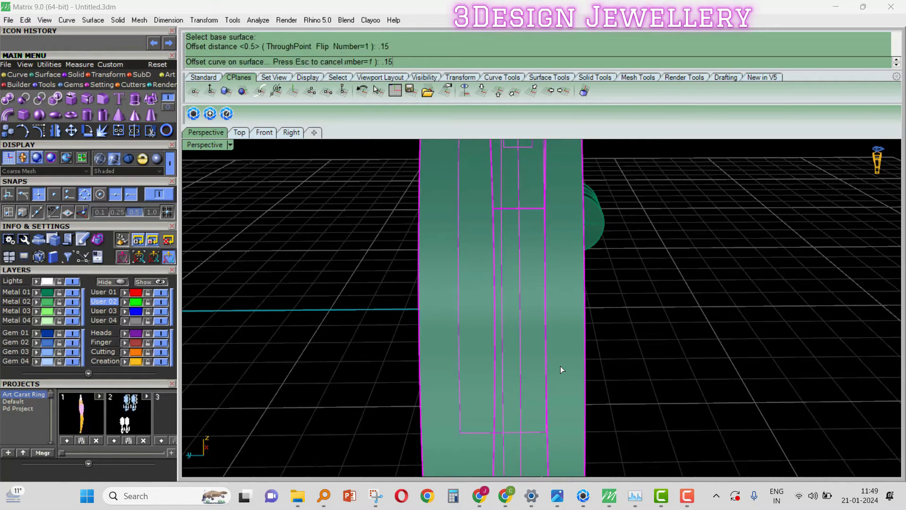
Split the band with the two closed outlines and delete the narrow strip of surface between them
right_drag(559, 366, 560, 313)
scroll(559, 313, up, 2)
click(567, 311)
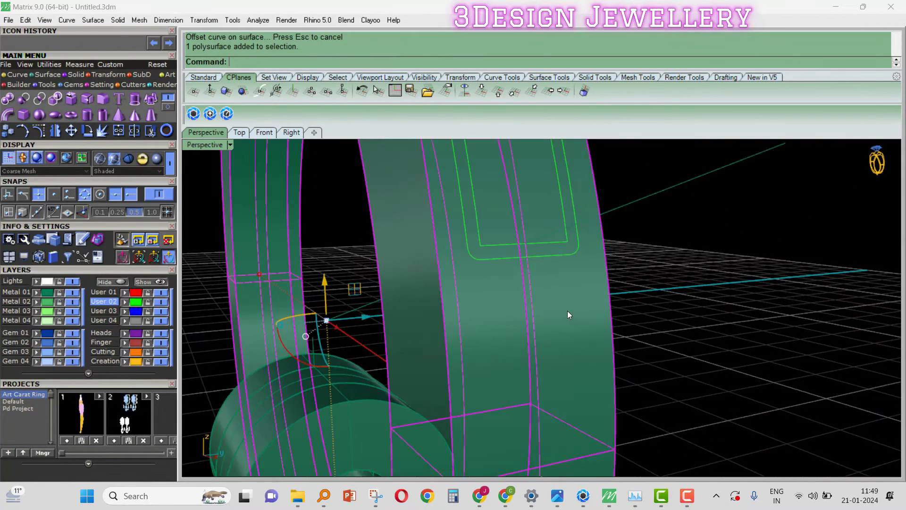
scroll(560, 294, up, 2)
text(s)
key(Return)
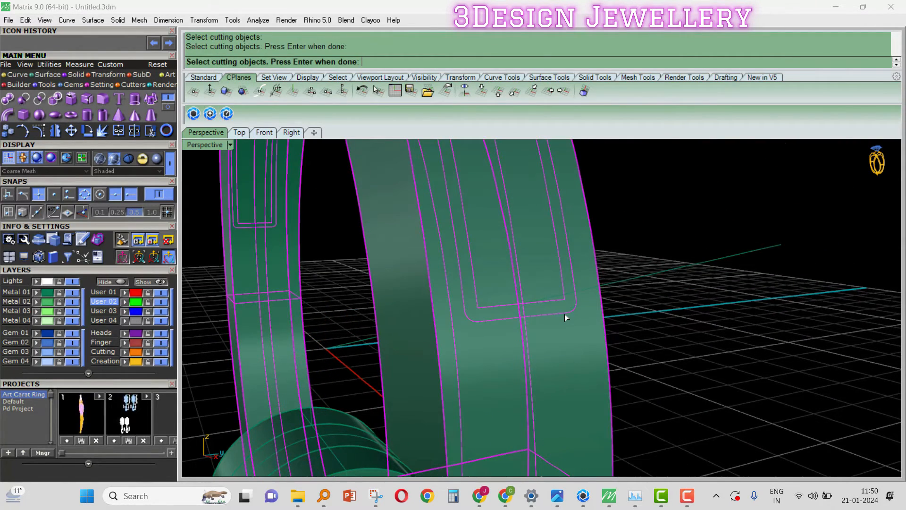
key(Return)
scroll(550, 286, down, 5)
scroll(616, 319, up, 5)
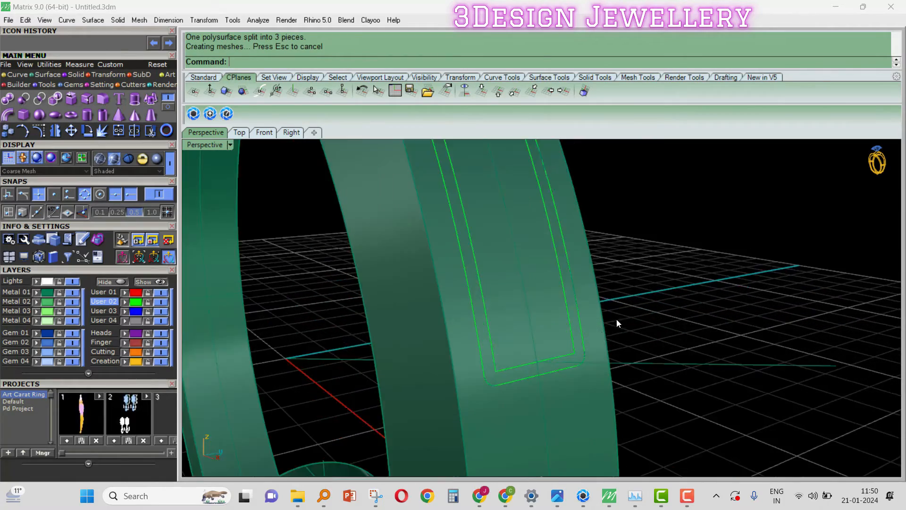
scroll(572, 340, up, 3)
key(Delete)
scroll(555, 354, down, 5)
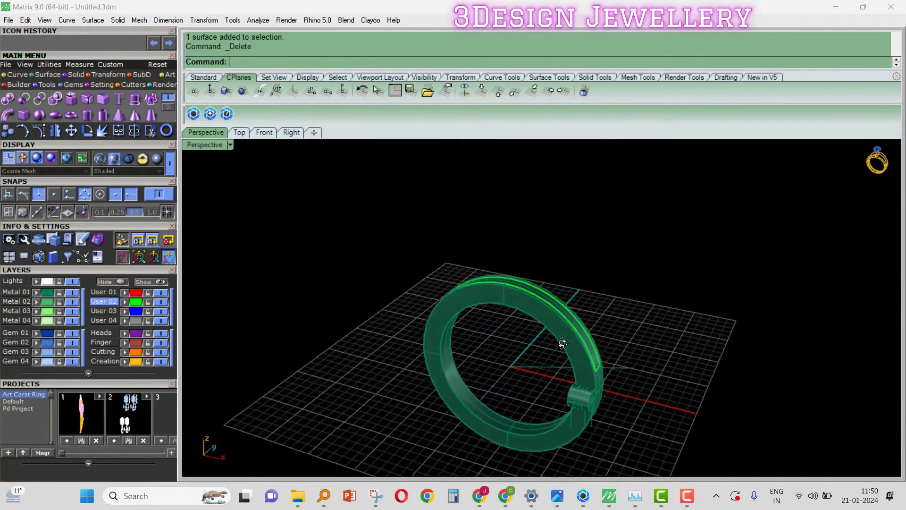
Offset the surface inside the inner outline .35 into the band as a non-solid surface, and delete the original surface
scroll(548, 294, up, 5)
click(549, 294)
scroll(553, 293, down, 4)
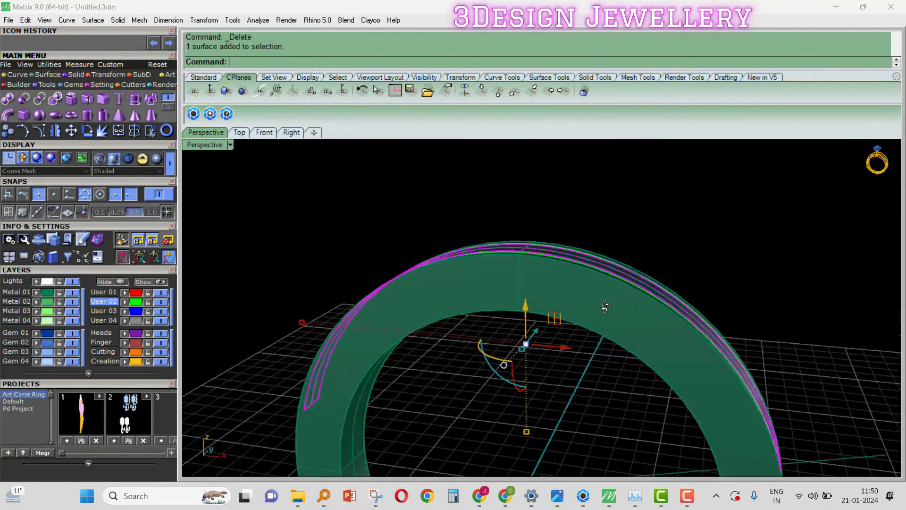
key(Return)
text(f)
key(Return)
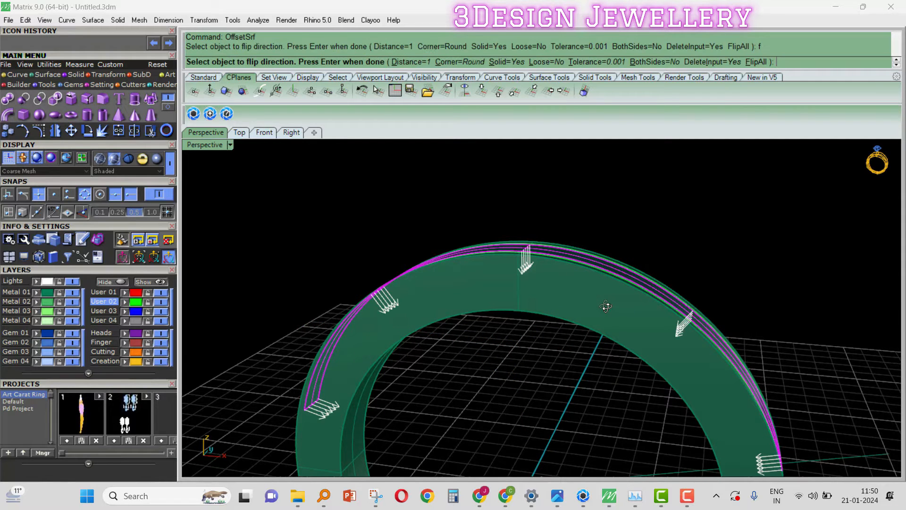
text(.35)
key(Return)
right_drag(605, 306, 503, 77)
click(517, 64)
key(Return)
right_drag(550, 212, 525, 289)
key(Delete)
Duplicate the border of the recessed surface with DupBorder and select the rounded outer outline along with it
scroll(537, 286, up, 5)
click(538, 286)
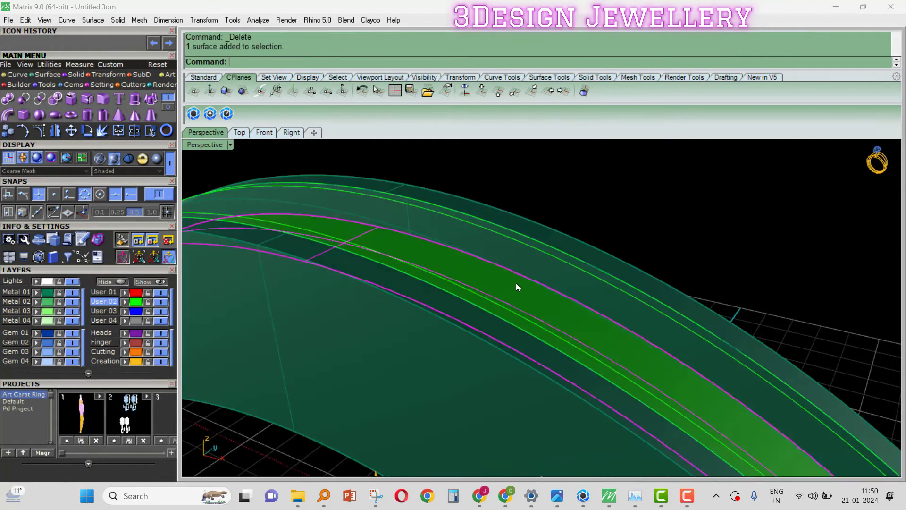
scroll(580, 316, down, 5)
right_drag(580, 316, 529, 275)
scroll(530, 275, up, 8)
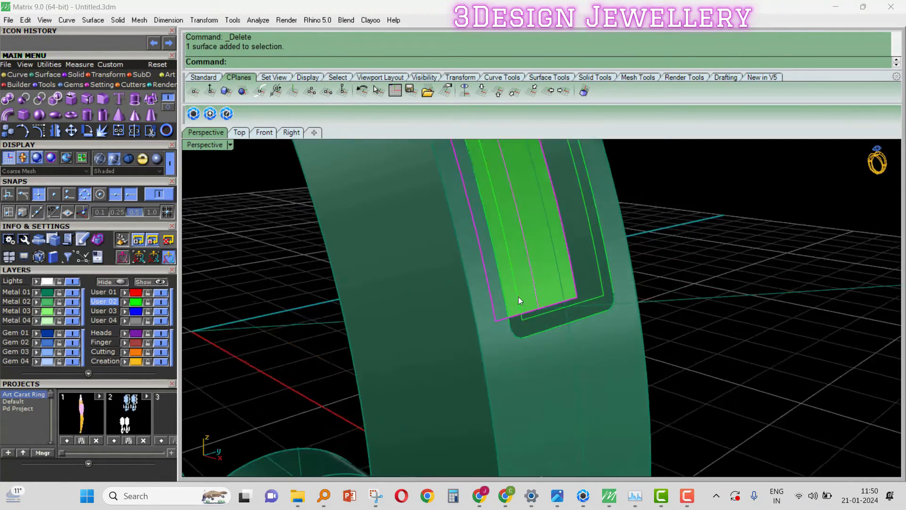
scroll(561, 262, down, 4)
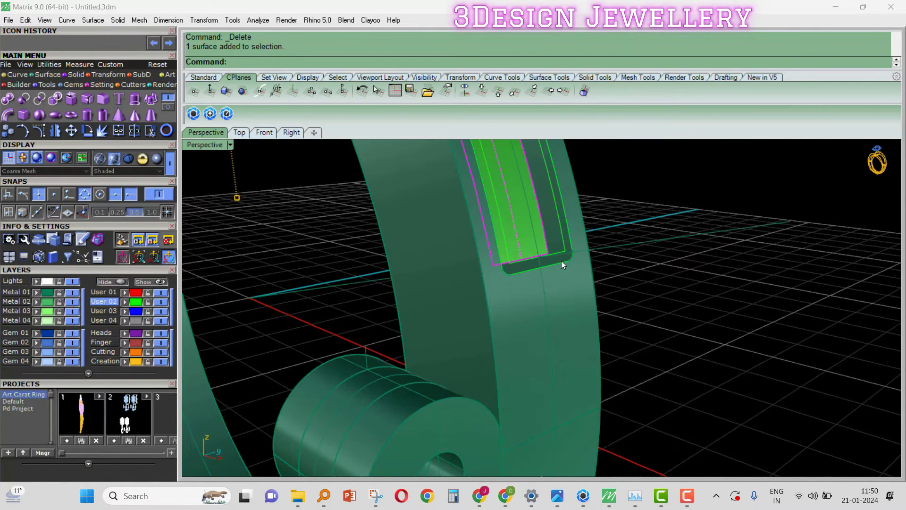
text(DupBorder)
key(Return)
right_drag(534, 302, 528, 259)
shift+click(550, 259)
right_click(550, 259)
Draw a line from the recessed surface's corner to the rounded corner of the opening in the band
text(li)
key(Return)
scroll(524, 245, up, 5)
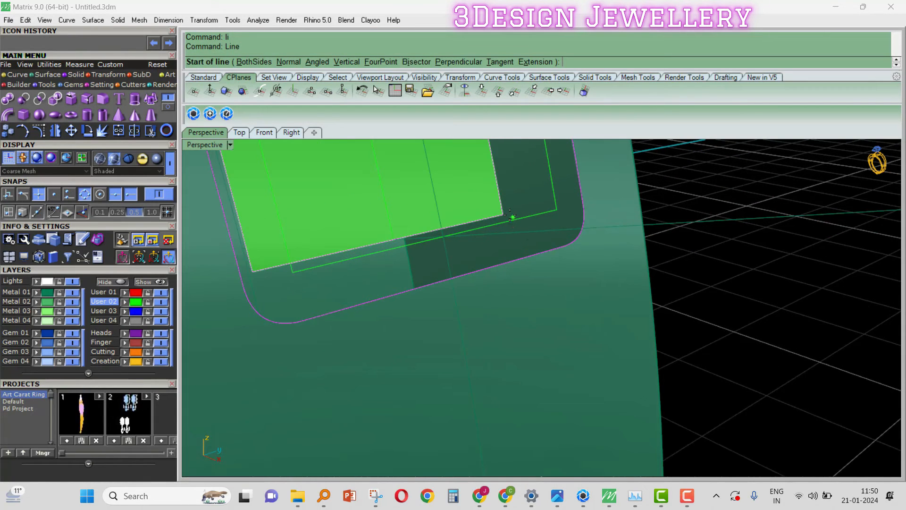
click(504, 212)
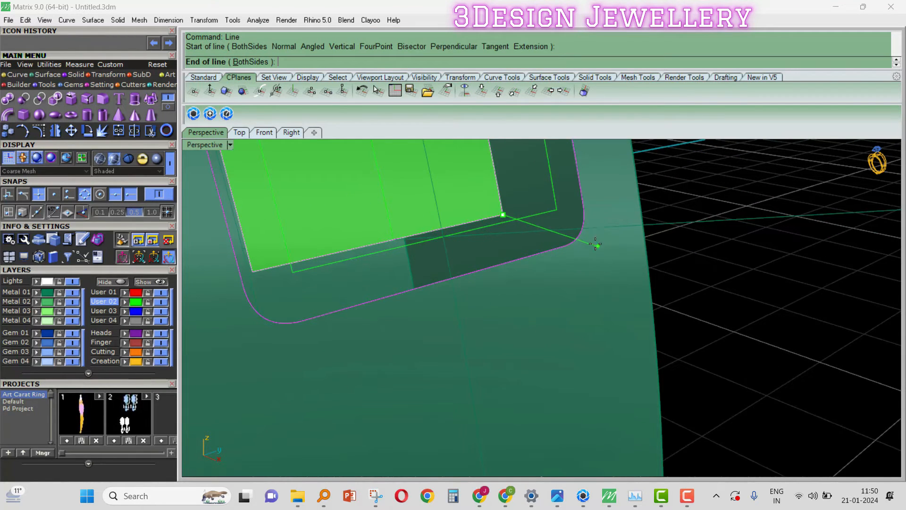
click(581, 233)
shift+right_drag(581, 232, 604, 244)
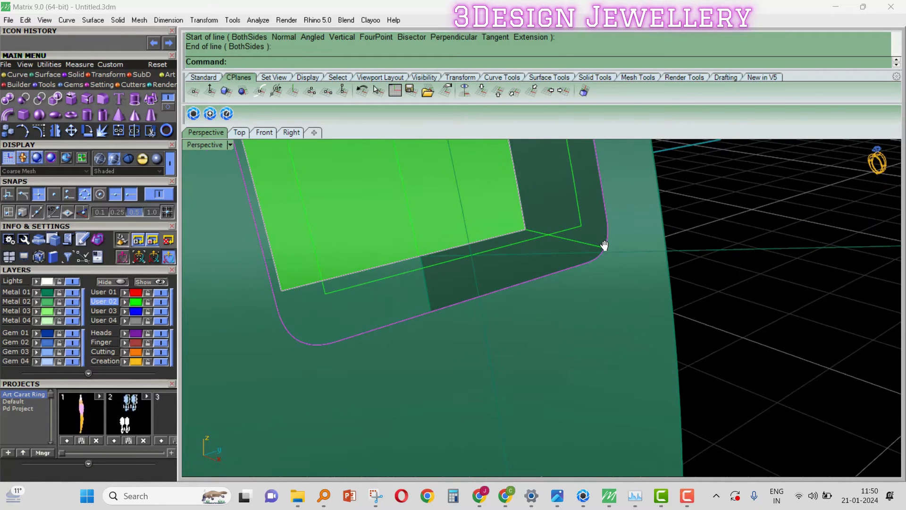
Try to sweep the connecting line along the recessed border and the rounded outline with Sweep2
text(s2)
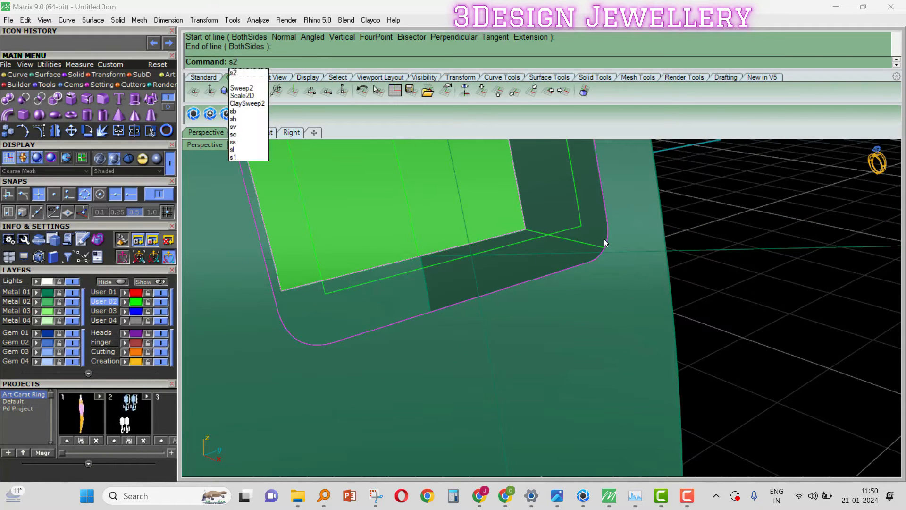
key(Return)
click(573, 240)
key(Return)
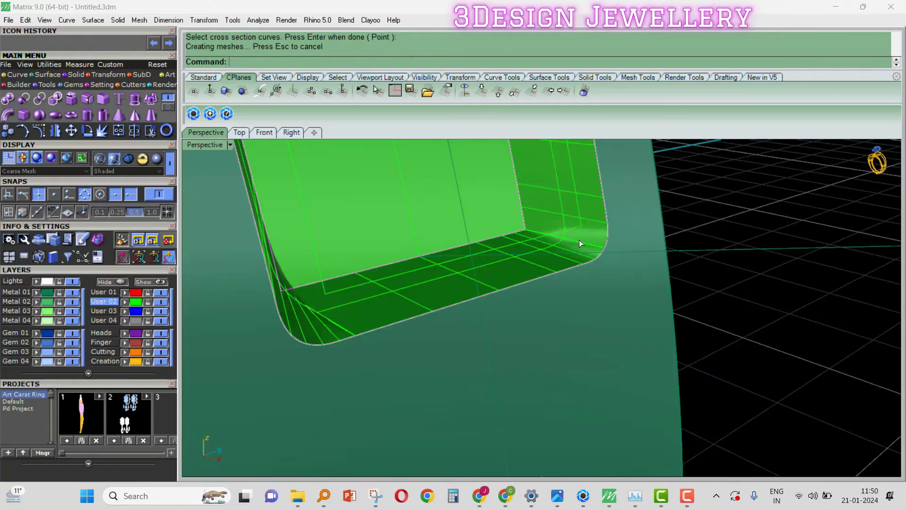
right_drag(596, 265, 510, 242)
key(ctrl+z)
Sweep the connecting line along the recessed border and rounded outline with Sweep2, adding a slash across the wall near the side tube
scroll(510, 243, up, 2)
text(s)
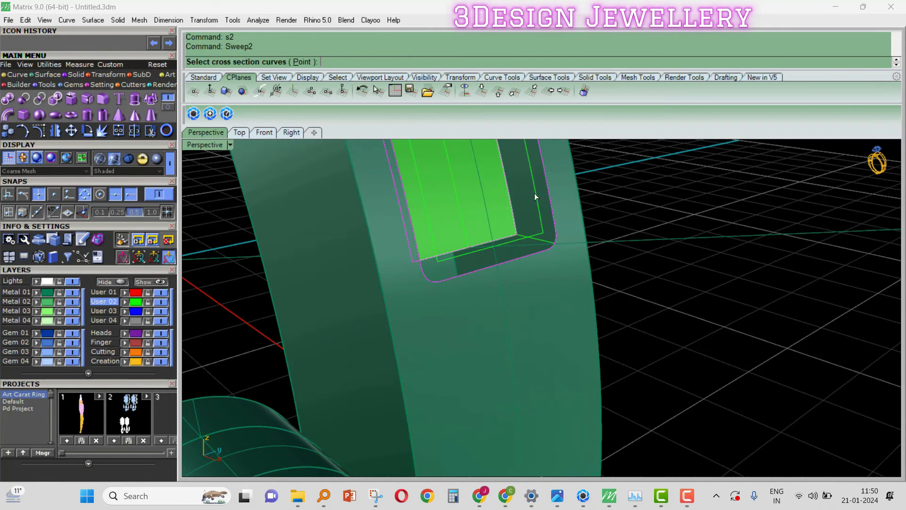
key(Return)
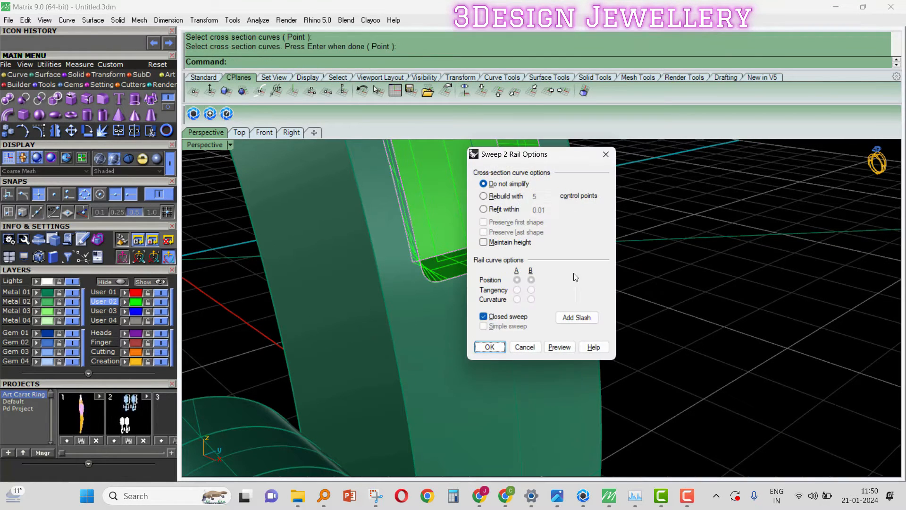
key(Return)
right_drag(570, 316, 407, 232)
scroll(407, 231, up, 3)
click(411, 251)
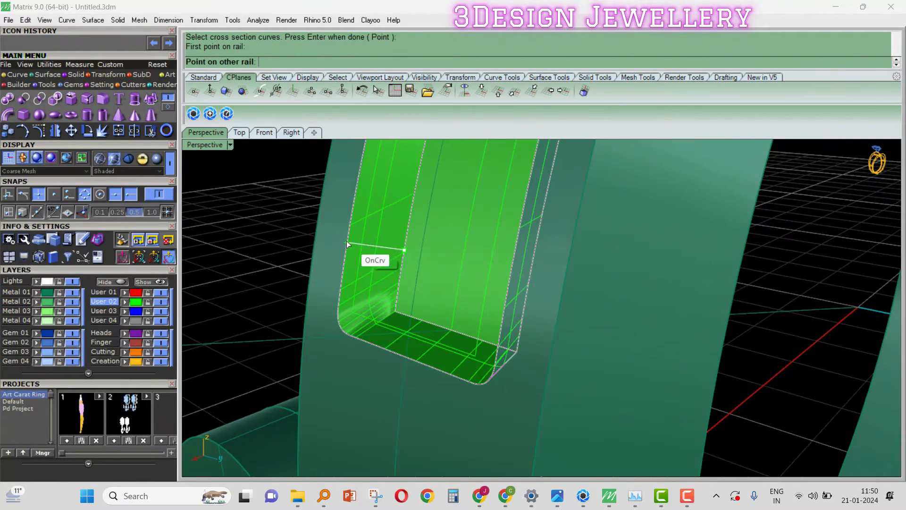
click(347, 238)
Add slashes across both side walls at the channel's other end and complete the closed two-rail sweep
scroll(432, 366, down, 4)
scroll(432, 367, down, 5)
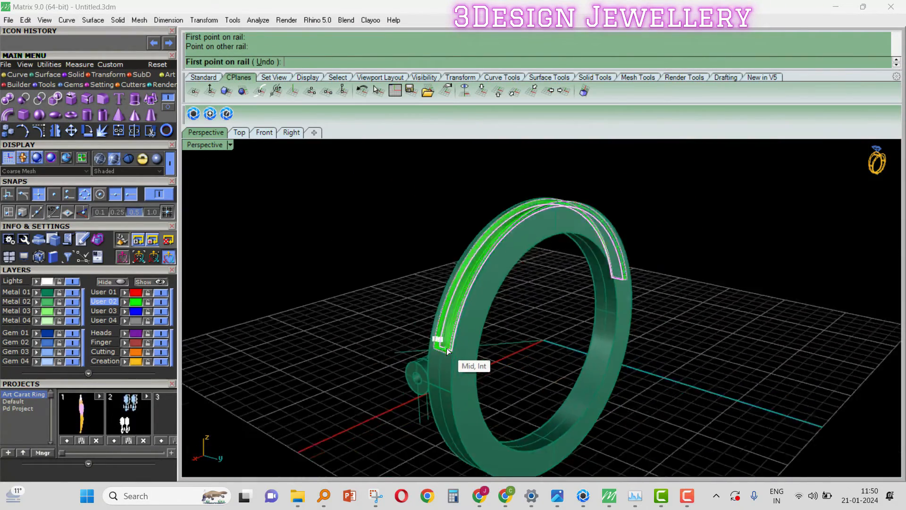
right_drag(837, 409, 856, 375)
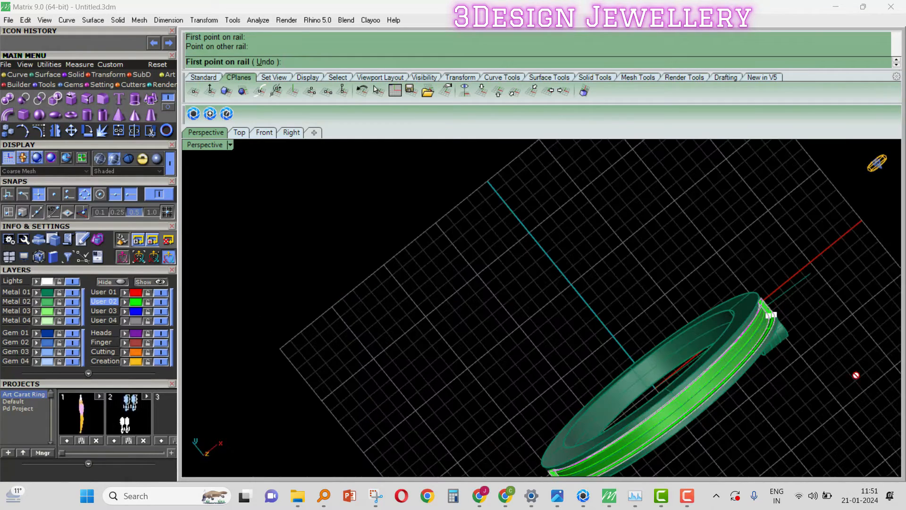
right_drag(745, 435, 650, 315)
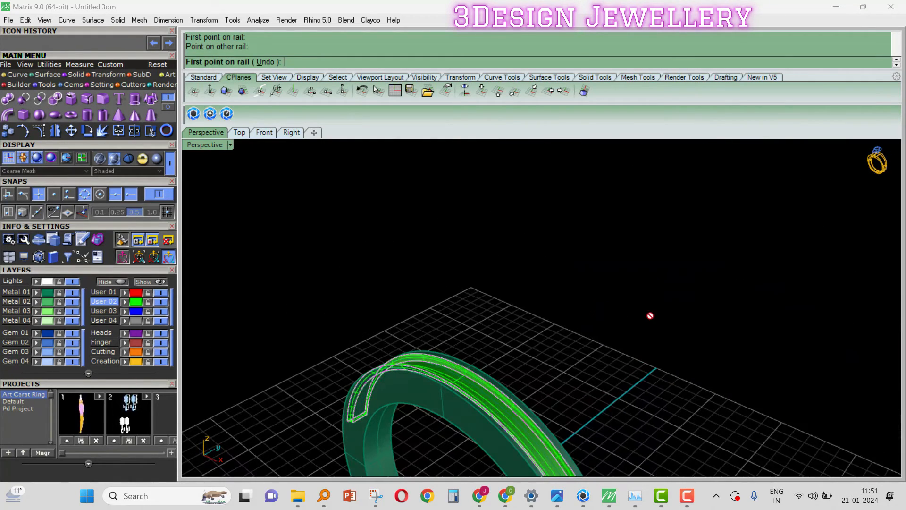
right_drag(472, 432, 458, 303)
right_drag(388, 270, 471, 427)
scroll(467, 430, up, 5)
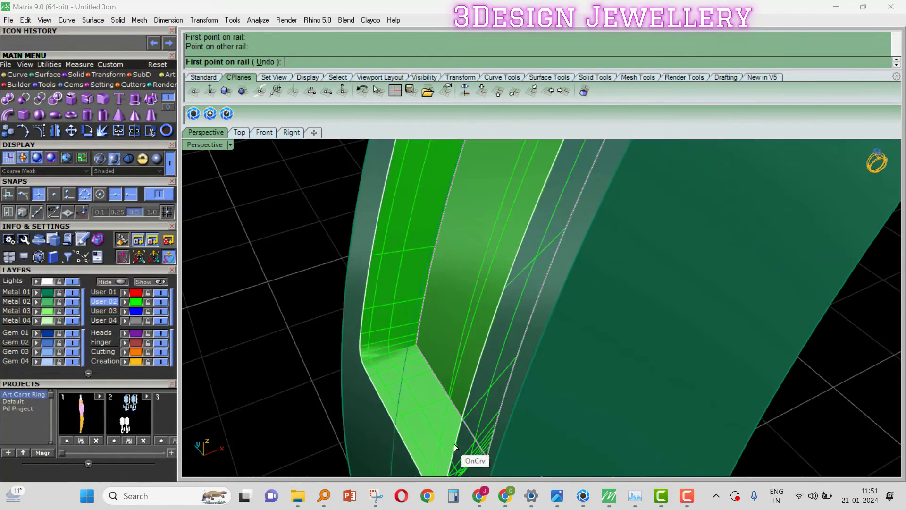
click(457, 439)
click(494, 431)
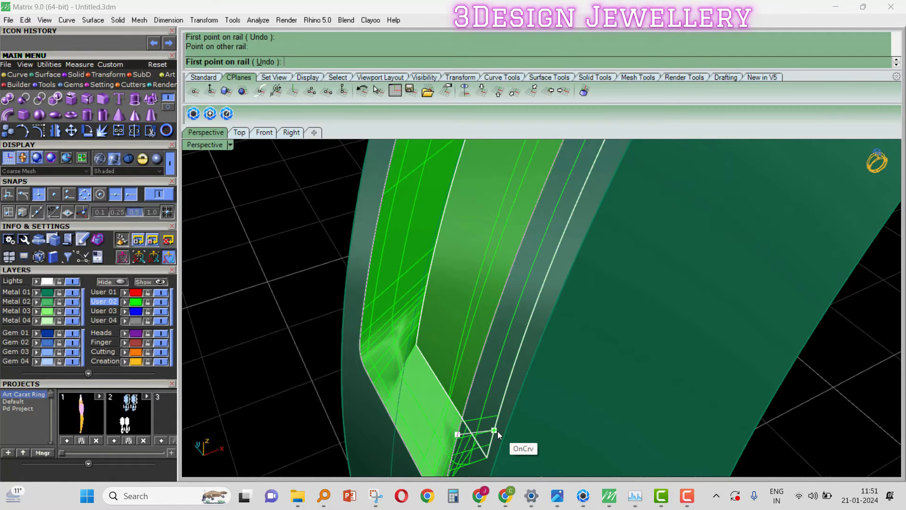
click(425, 325)
click(358, 317)
scroll(363, 336, down, 8)
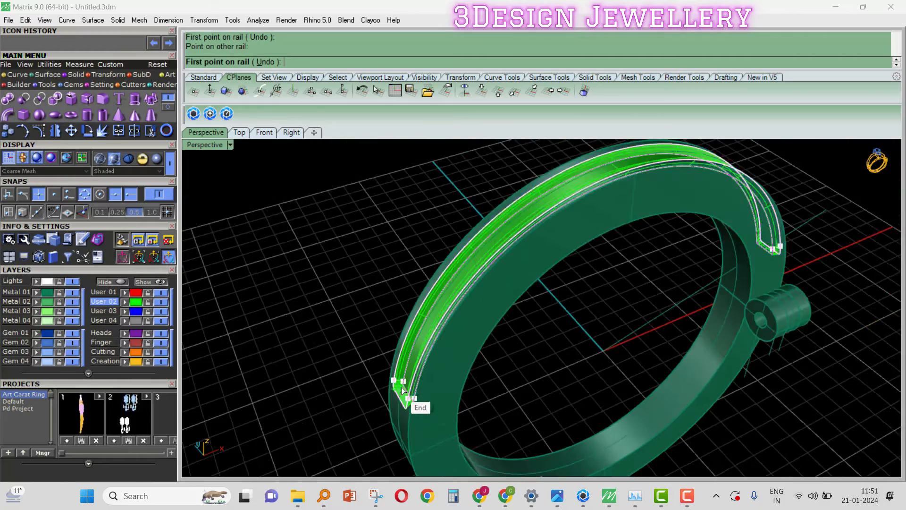
key(Return)
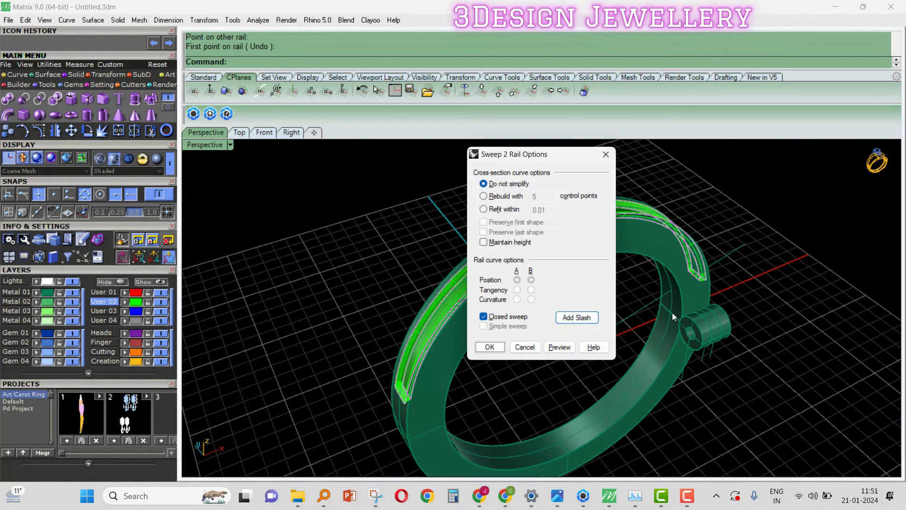
click(501, 349)
key(Escape)
Join the band, the swept channel walls and the recessed surface, and assign the result to the Metal 01 layer
scroll(704, 307, up, 3)
right_drag(693, 257, 641, 248)
scroll(660, 267, down, 3)
right_drag(678, 282, 663, 248)
drag(688, 249, 547, 202)
right_drag(547, 201, 596, 217)
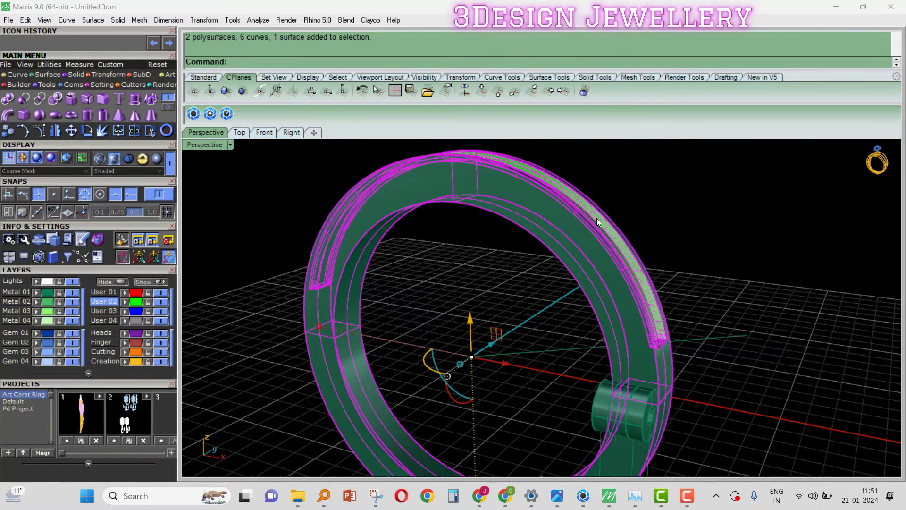
key(ctrl+j)
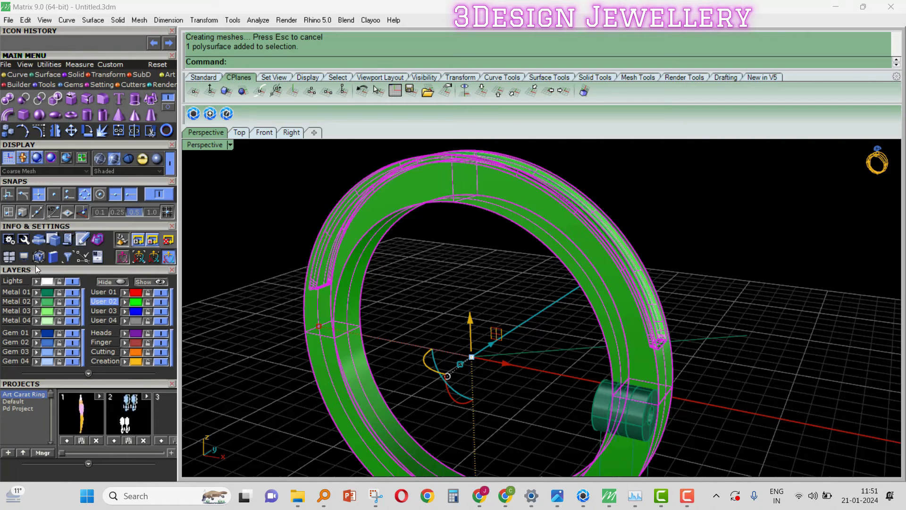
click(36, 292)
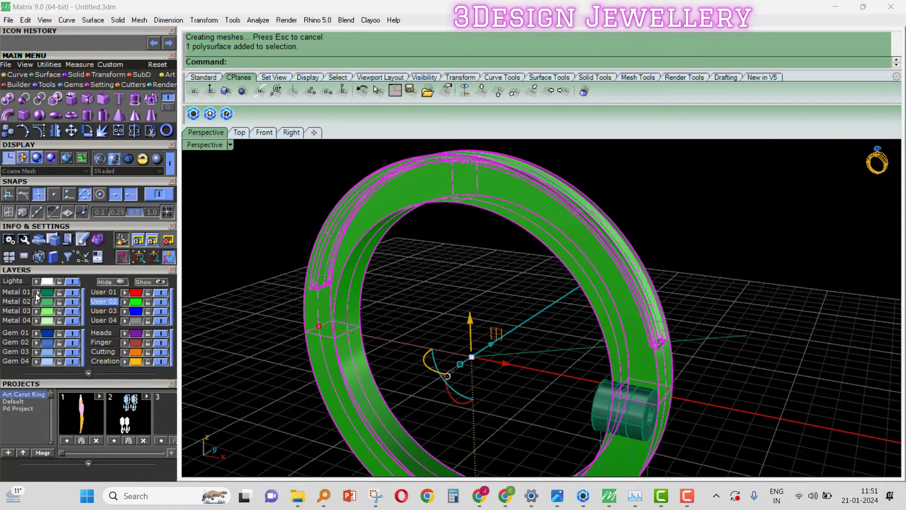
Select all curves with SelCrv except the band's inner curve, move them to the User 01 layer and hide that layer
right_drag(791, 197, 670, 246)
scroll(553, 333, up, 2)
scroll(553, 333, down, 3)
right_drag(553, 333, 572, 260)
text(sc)
key(Return)
scroll(502, 204, up, 2)
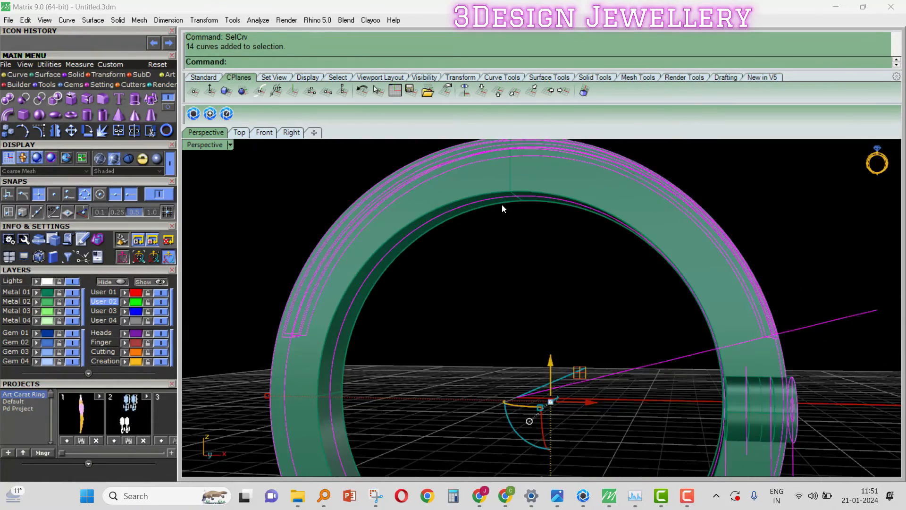
ctrl+click(502, 199)
scroll(629, 234, up, 2)
right_drag(630, 234, 571, 243)
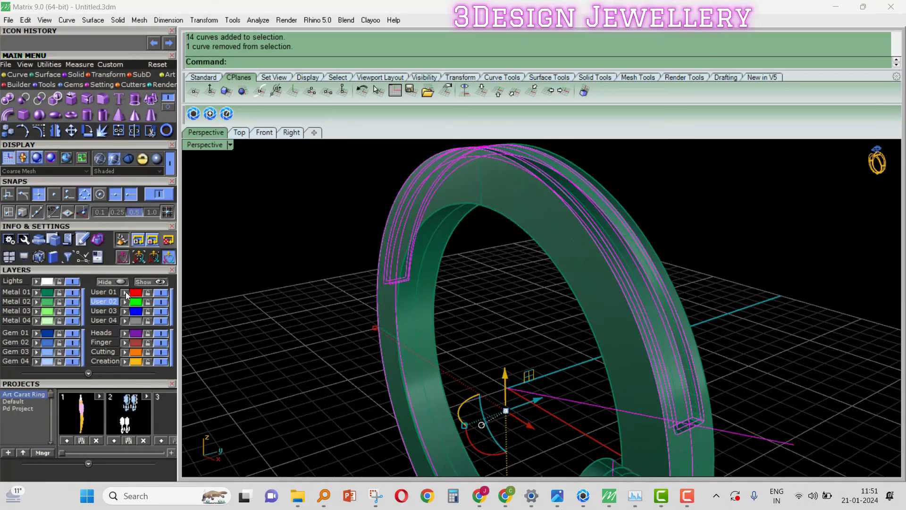
click(161, 292)
right_drag(510, 242, 526, 326)
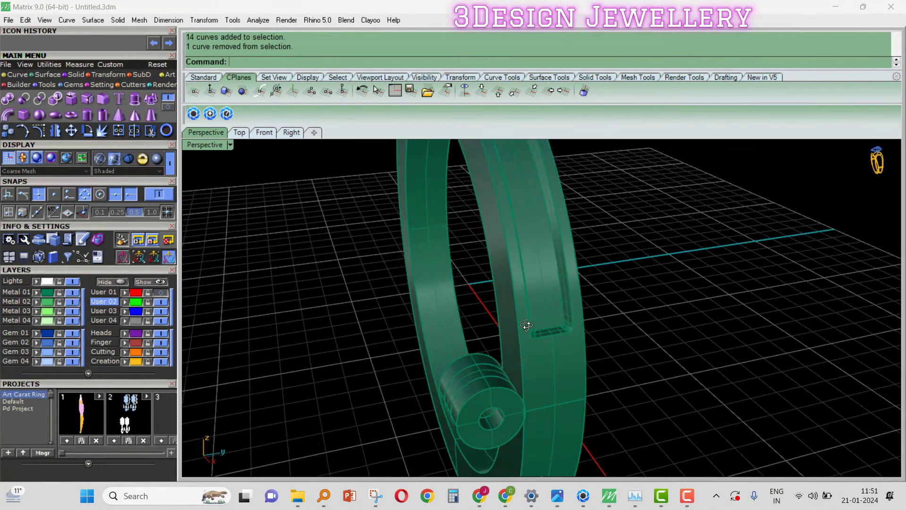
Extract the lengthwise isocurve along the middle of the channel floor with ExtractIsoCurve, toggling the direction
key(Return)
scroll(537, 331, up, 10)
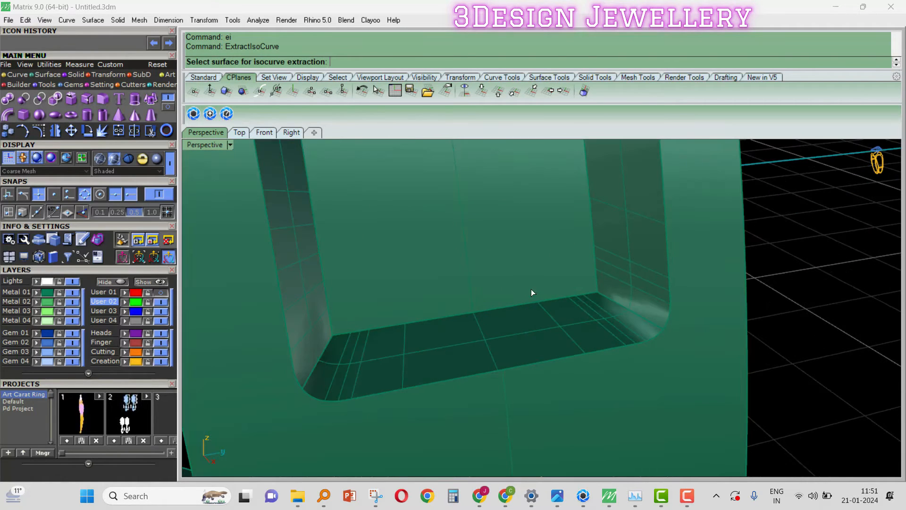
click(524, 291)
text(t)
click(473, 312)
key(Return)
scroll(470, 293, down, 10)
right_drag(469, 284, 572, 296)
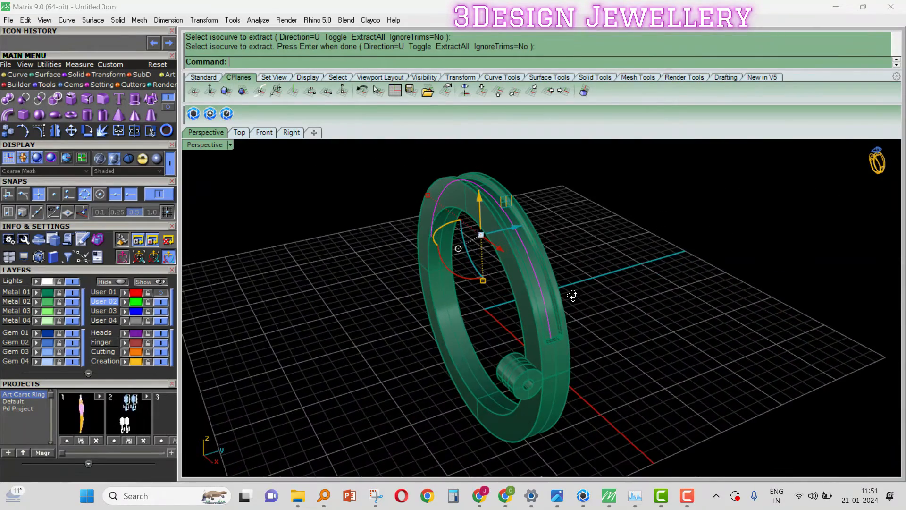
Place round gems along the extracted curve with Gem on Curve, setting the start position to 50.00
middle_click(573, 296)
click(594, 318)
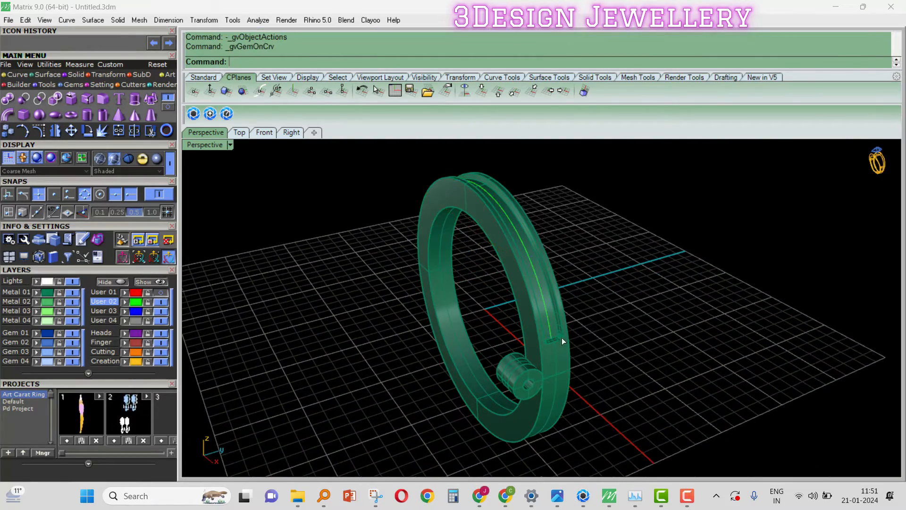
click(497, 294)
right_drag(498, 294, 580, 321)
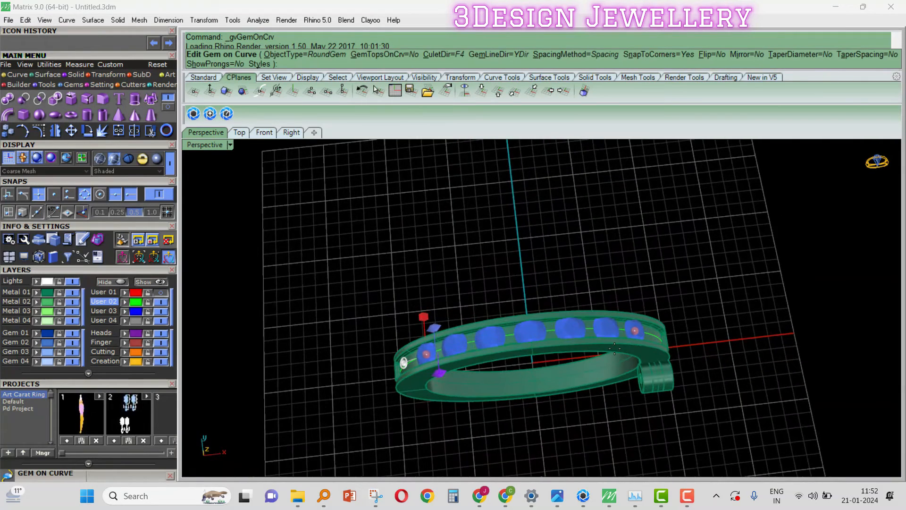
drag(422, 352, 531, 330)
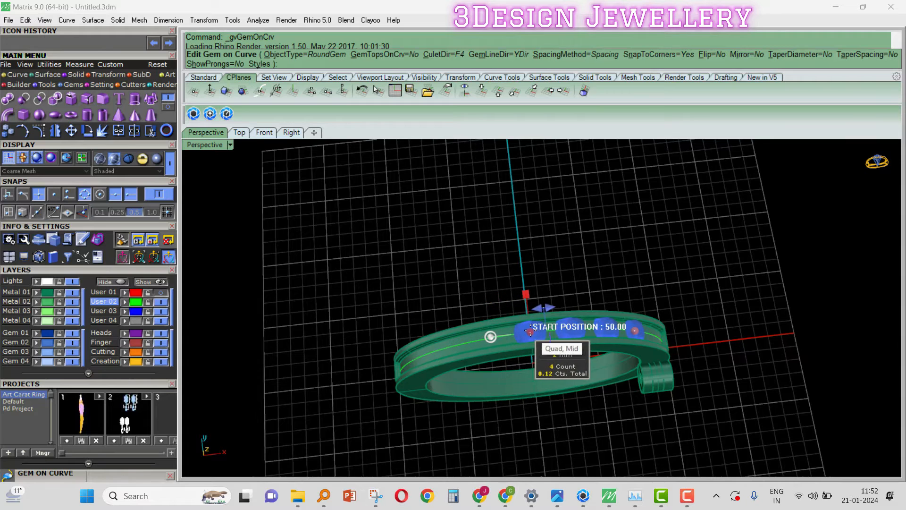
scroll(533, 327, up, 5)
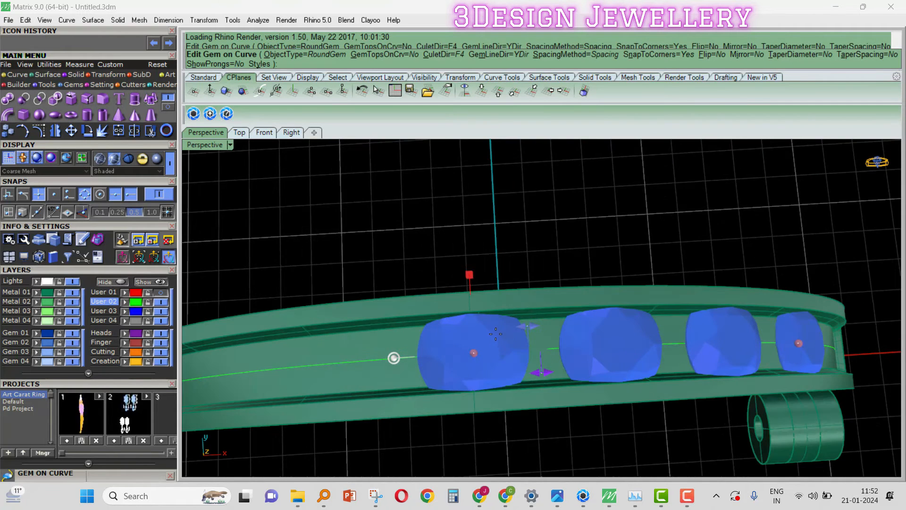
Reduce the gem diameter so the stones fit inside the channel, and set the spacing method to Fixed
drag(529, 325, 503, 327)
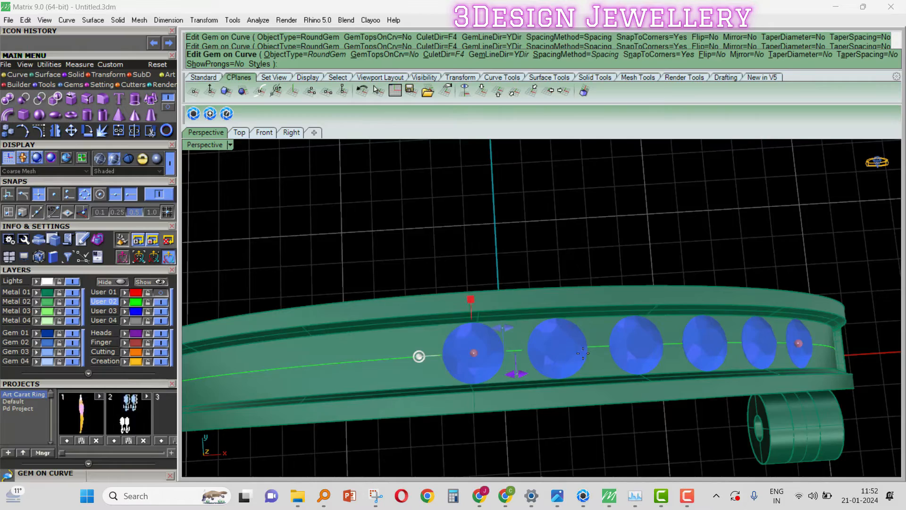
right_drag(586, 354, 580, 360)
text(s)
key(Return)
text(f)
key(Return)
right_drag(651, 375, 543, 212)
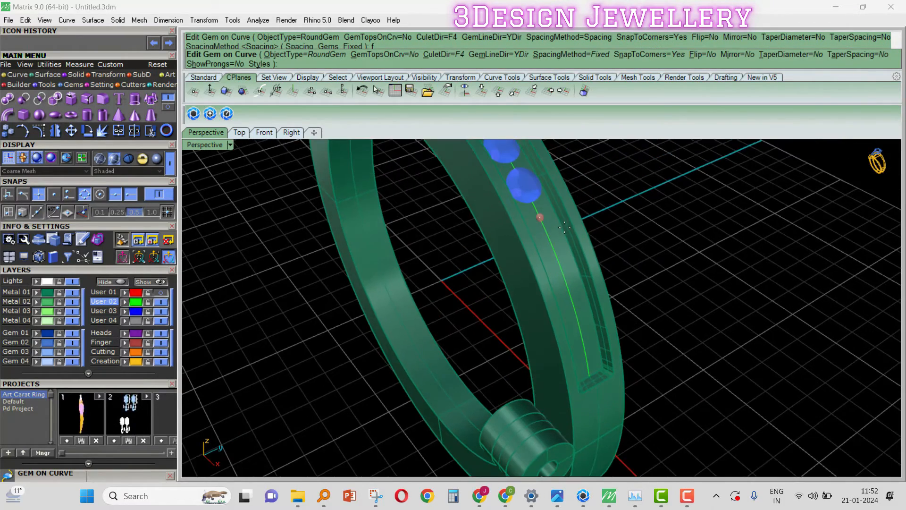
Extend the gem row's end position to the channel end near the side tube and finish placing the gems
drag(538, 210, 598, 353)
right_drag(598, 353, 524, 342)
scroll(582, 301, down, 5)
scroll(454, 363, up, 6)
click(423, 368)
key(Escape)
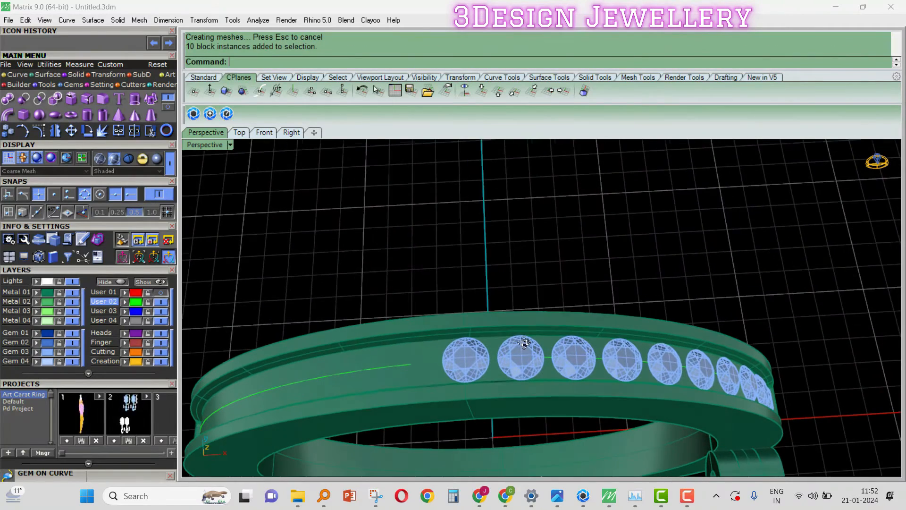
Mirror the gems, excluding the one at the ring's top centre, across a vertical plane through origin 0 in the Top view
click(481, 351)
key(Return)
click(525, 349)
text(4)
key(Return)
text(4)
key(Return)
key(Escape)
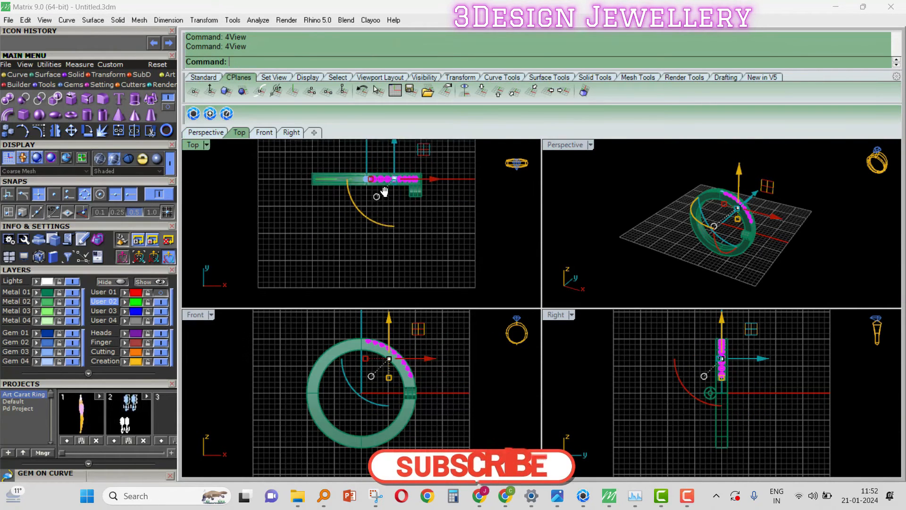
text(mirror)
key(Return)
text(0)
key(Return)
click(383, 228)
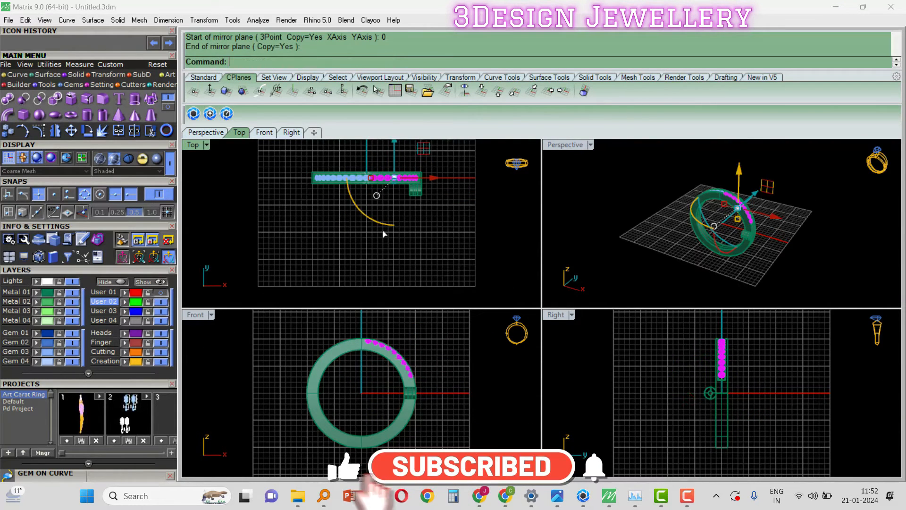
Select the centre gem, the original gems and the mirrored gems along the channel, and group them
double_click(564, 145)
right_drag(574, 205, 570, 256)
scroll(562, 290, up, 6)
shift+click(570, 256)
shift+click(522, 256)
scroll(573, 256, up, 3)
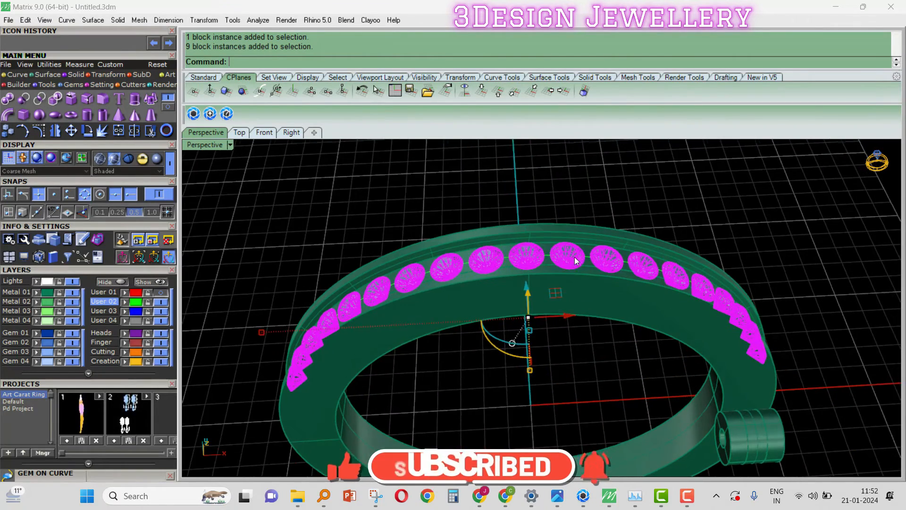
text(g)
key(Return)
Preview prongs on the grouped gems with Prong Adder, setting the large diameter to .50 and the large height to .7
scroll(576, 254, up, 3)
text(c)
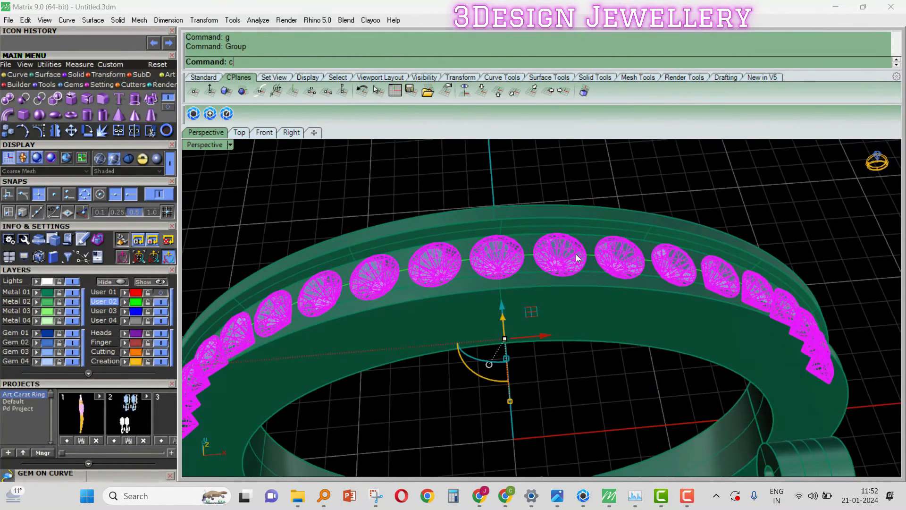
text(v)
key(Return)
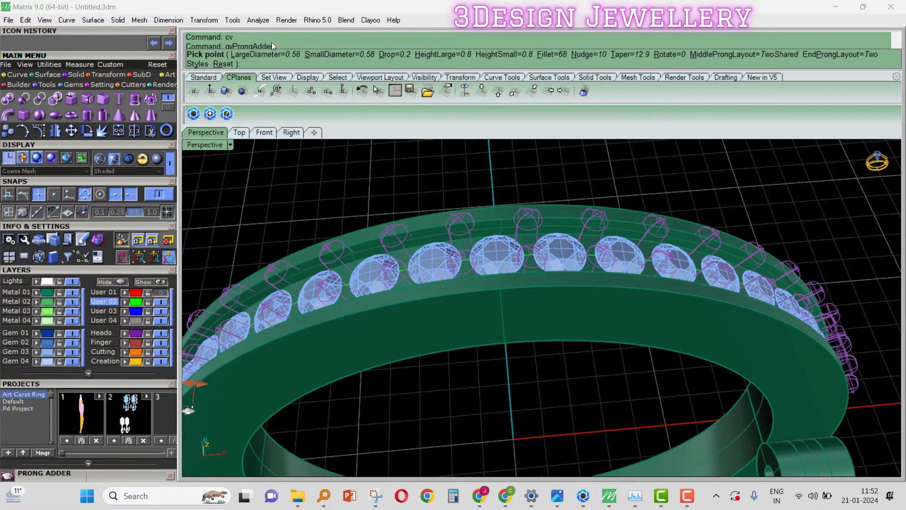
click(285, 54)
text(.50)
key(Return)
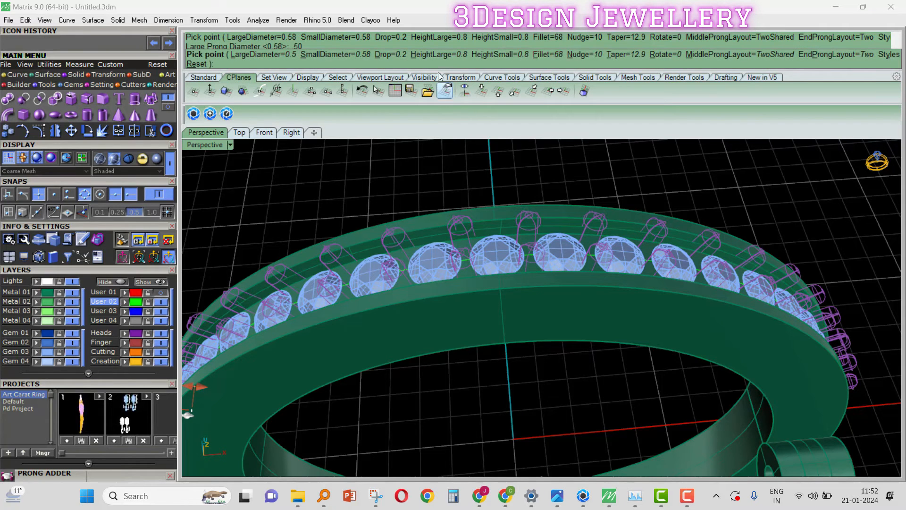
click(438, 55)
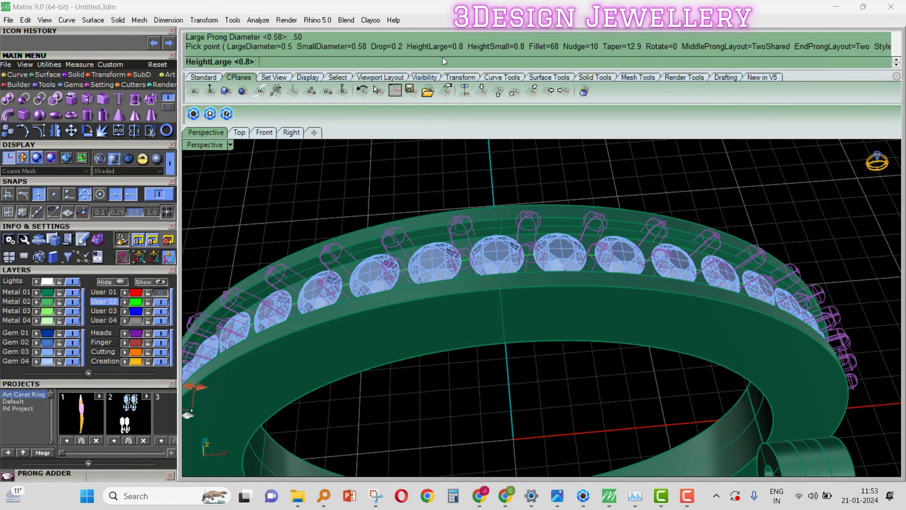
text(.7)
key(Return)
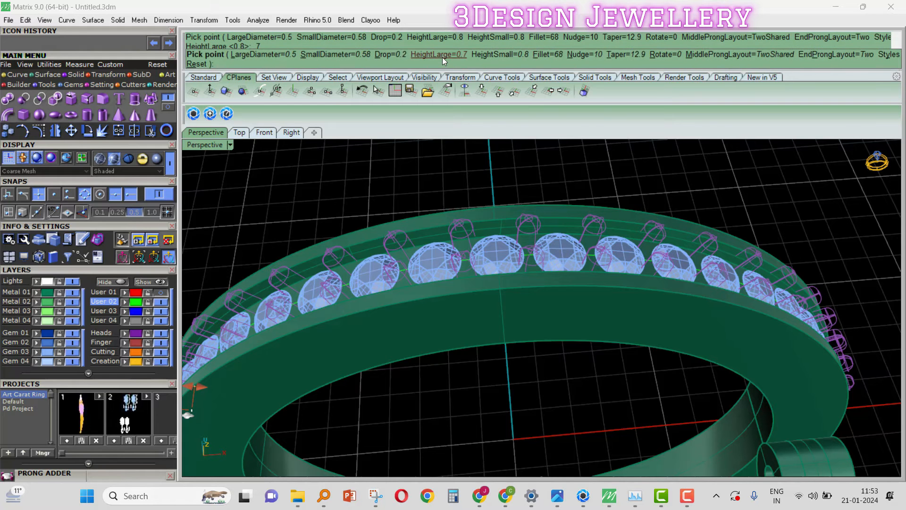
Set the prong nudge to 25 and create the prongs along the gem row
click(583, 55)
text(25)
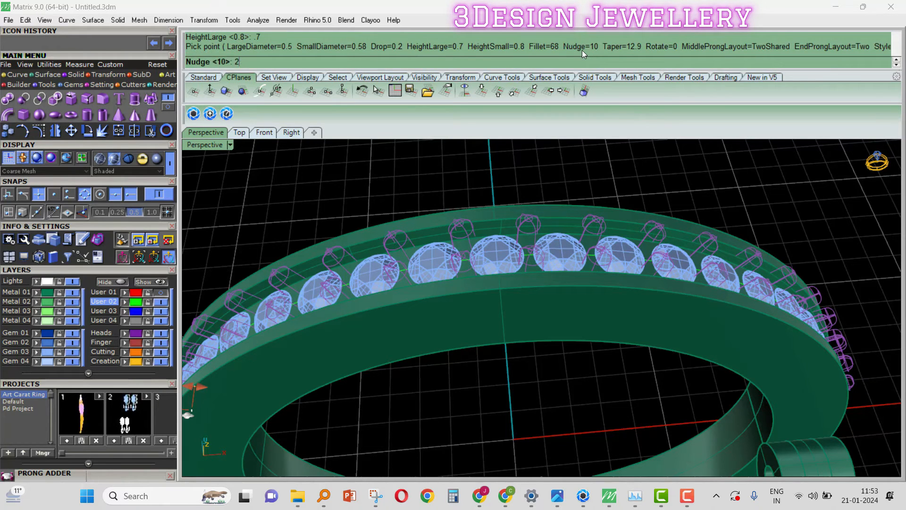
key(Return)
right_drag(654, 203, 650, 249)
right_click(650, 249)
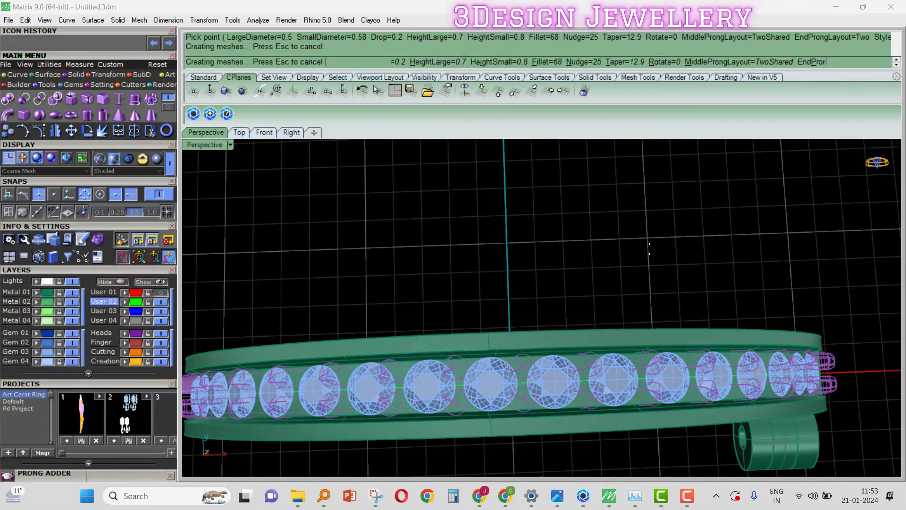
Preview gem cutters on the grouped gem row with Azure Cutter and show the model in ghosted display
scroll(635, 315, down, 5)
right_drag(636, 319, 524, 288)
click(497, 322)
scroll(498, 323, down, 5)
right_click(667, 300)
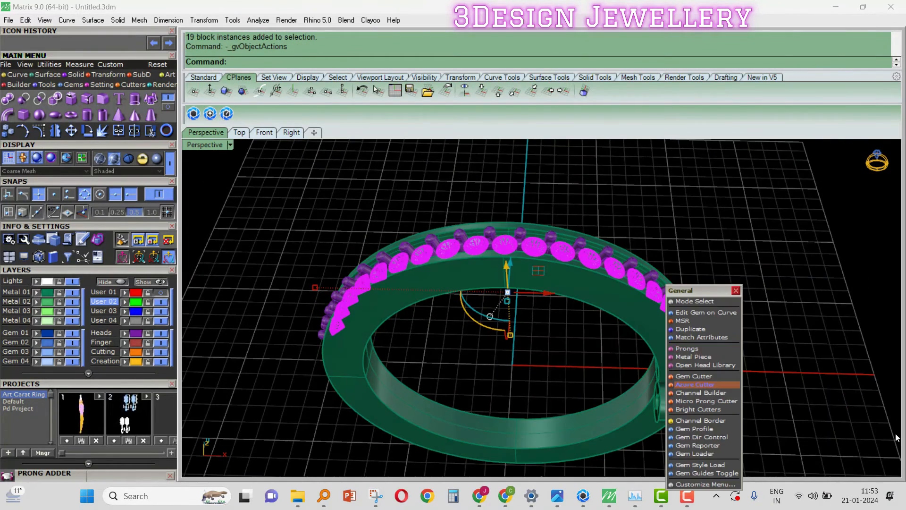
click(700, 385)
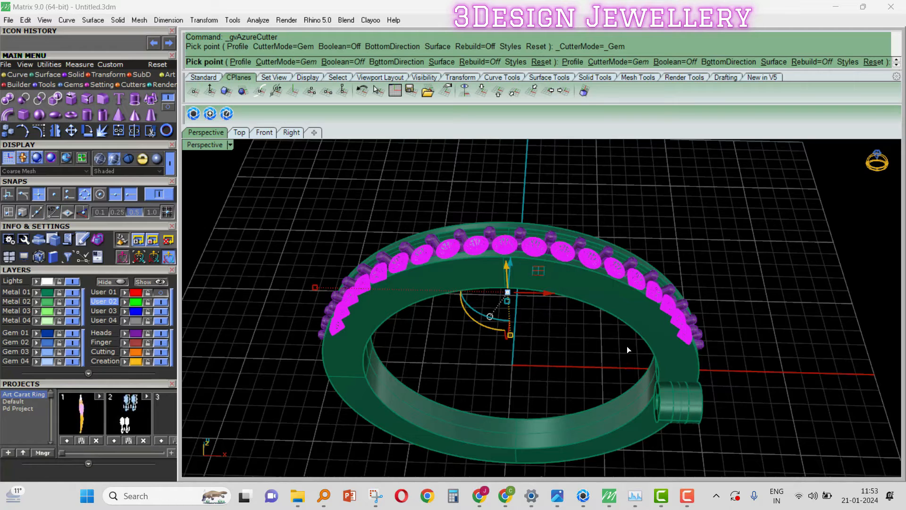
right_drag(613, 310, 626, 269)
key(Return)
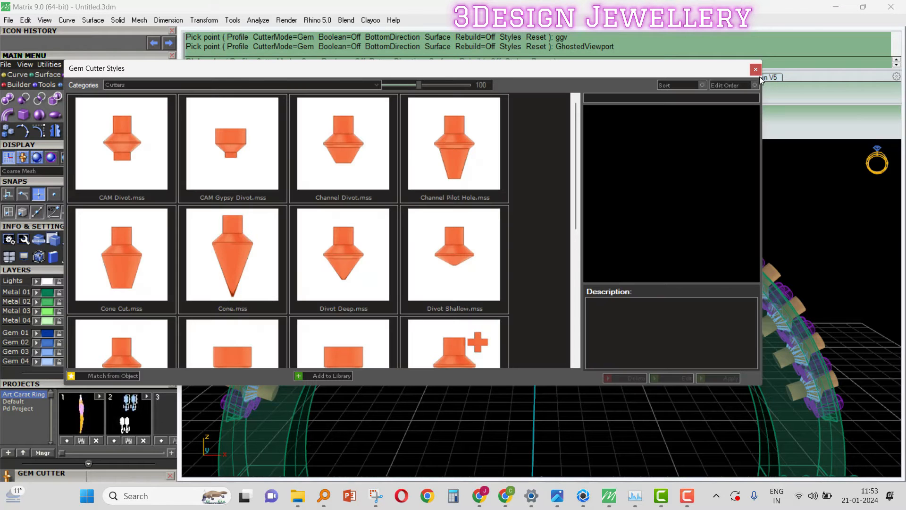
click(755, 70)
Shorten the lower depth of the gem cutters and create them along the whole gem row
scroll(578, 203, up, 10)
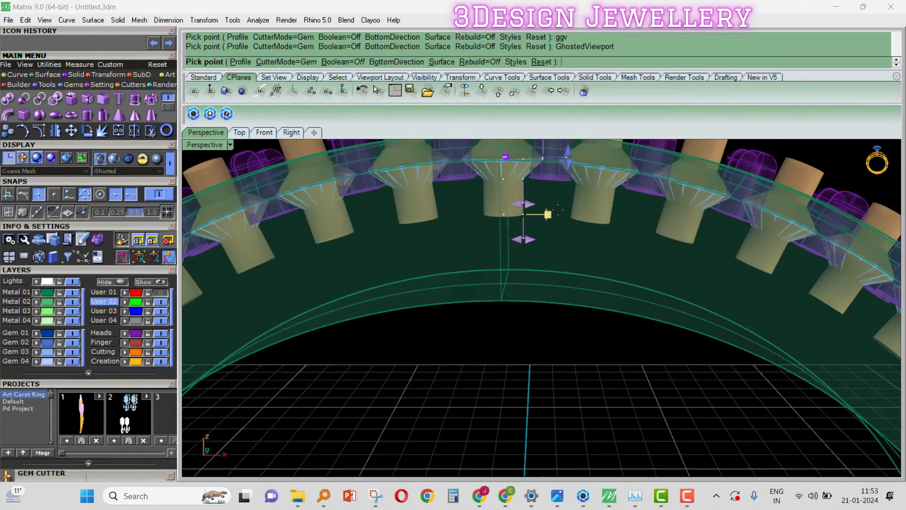
shift+right_drag(522, 196, 543, 257)
scroll(543, 257, up, 2)
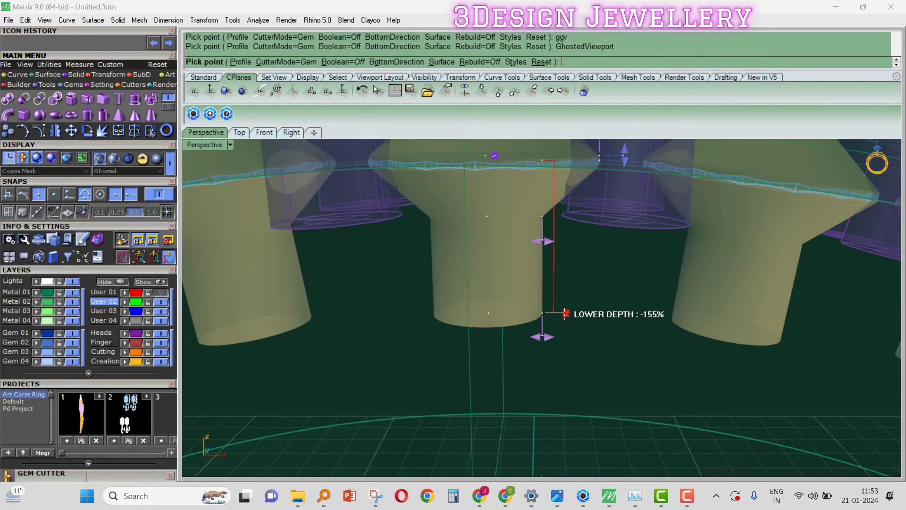
mouse_move(563, 270)
mouse_down()
mouse_move(565, 249)
mouse_move(569, 275)
mouse_up()
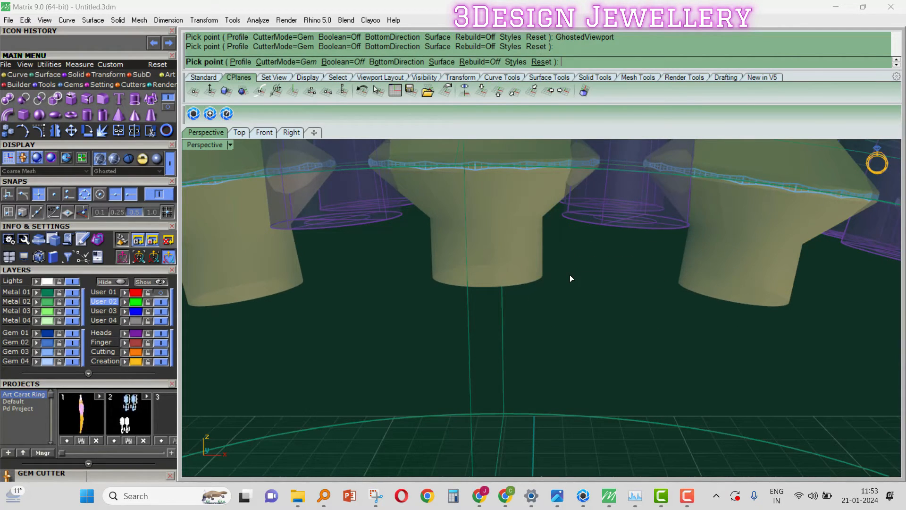
right_click(561, 270)
scroll(540, 264, down, 14)
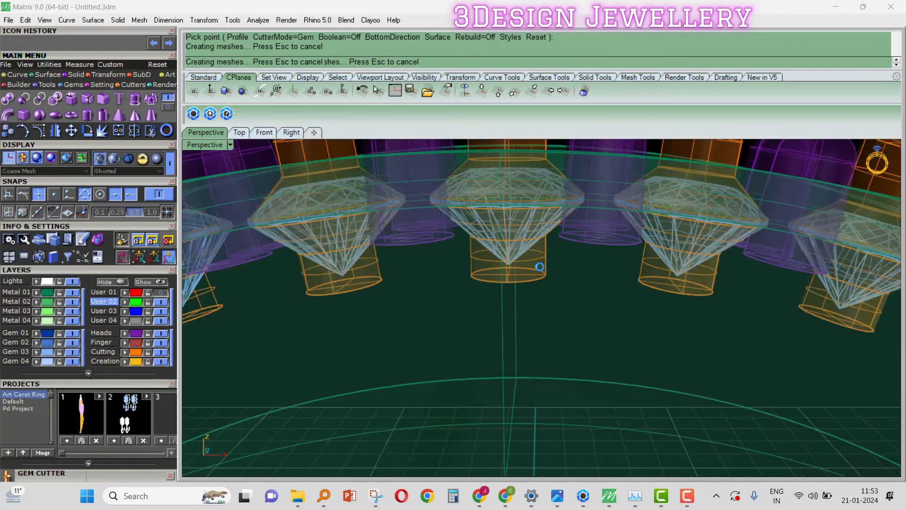
key(Escape)
Boolean-subtract the gem cutters from the ring band in shaded display
text(w)
right_drag(583, 264, 551, 283)
text(sv)
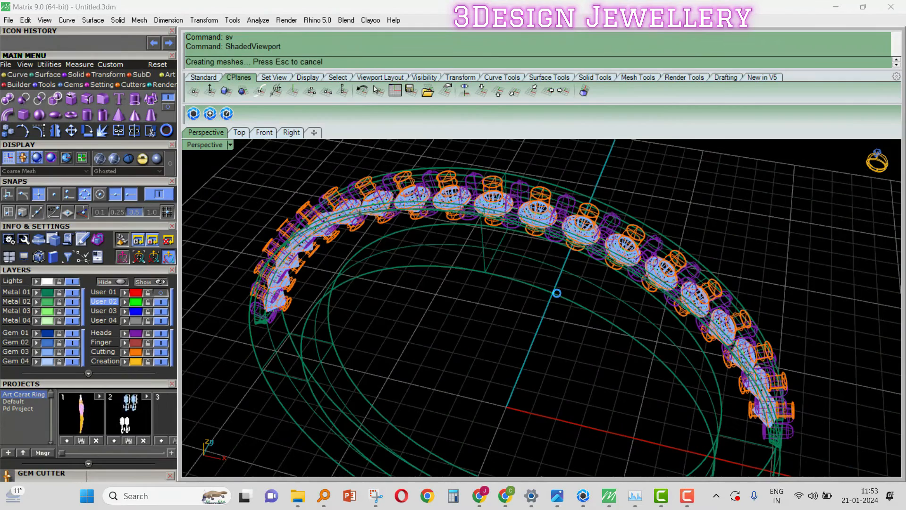
click(555, 276)
text(bd)
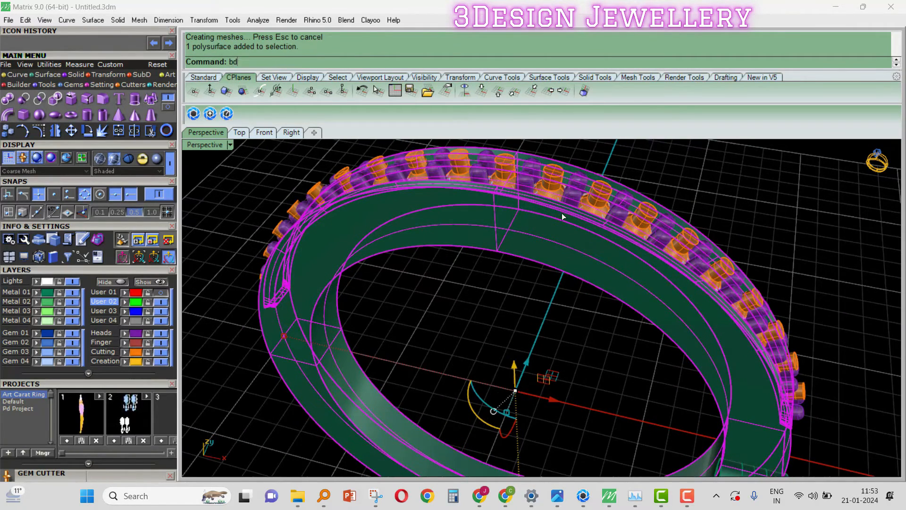
key(Return)
scroll(619, 193, up, 3)
click(619, 194)
key(Return)
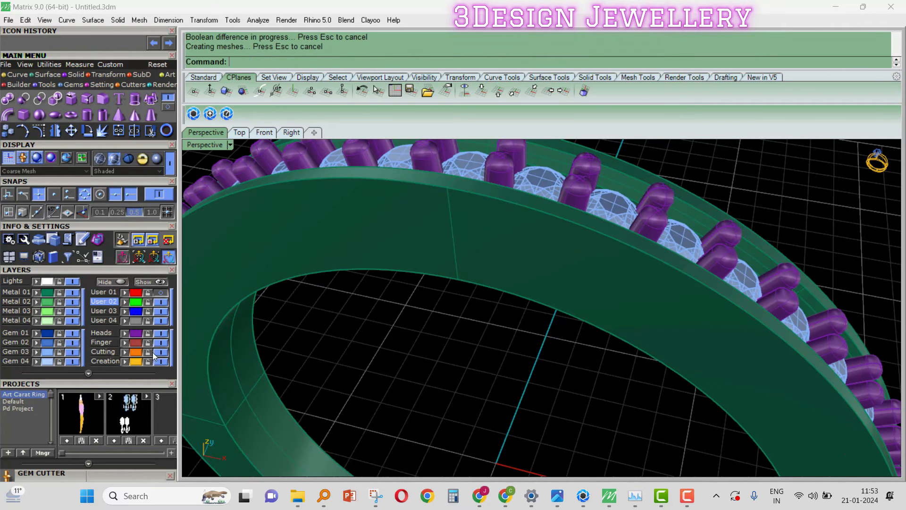
Hide the Gem 03 layer to examine the cut gem seats between the prongs, and turn the layer back on
click(72, 352)
right_drag(490, 237, 516, 228)
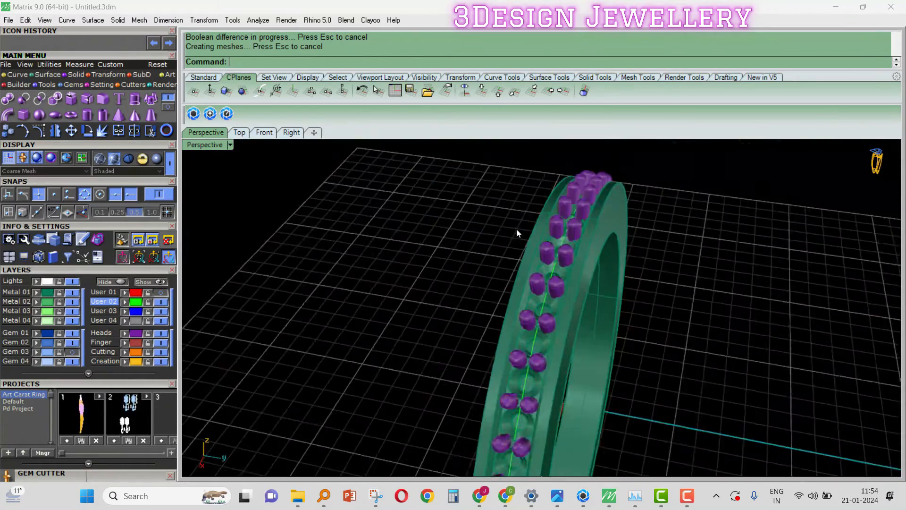
scroll(585, 255, up, 10)
mouse_move(587, 258)
right_down()
mouse_move(615, 232)
mouse_move(572, 259)
right_up()
scroll(571, 259, down, 10)
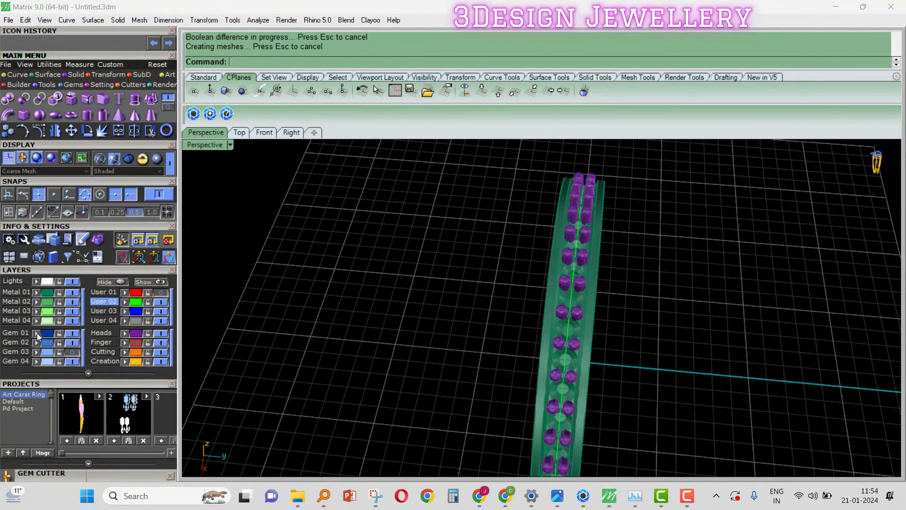
click(77, 353)
Select all curves in the Front view and lock them
scroll(410, 271, down, 5)
right_drag(424, 292, 636, 269)
key(F5)
key(F5)
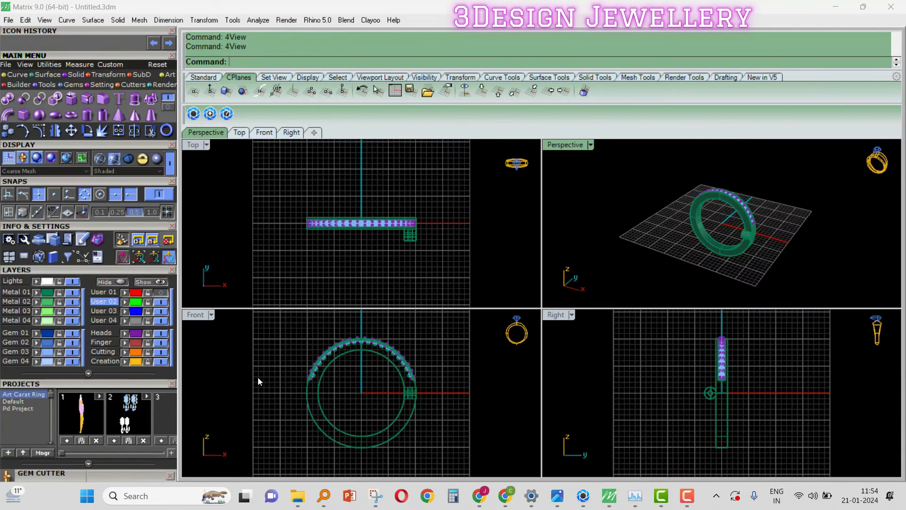
double_click(204, 314)
scroll(610, 268, up, 3)
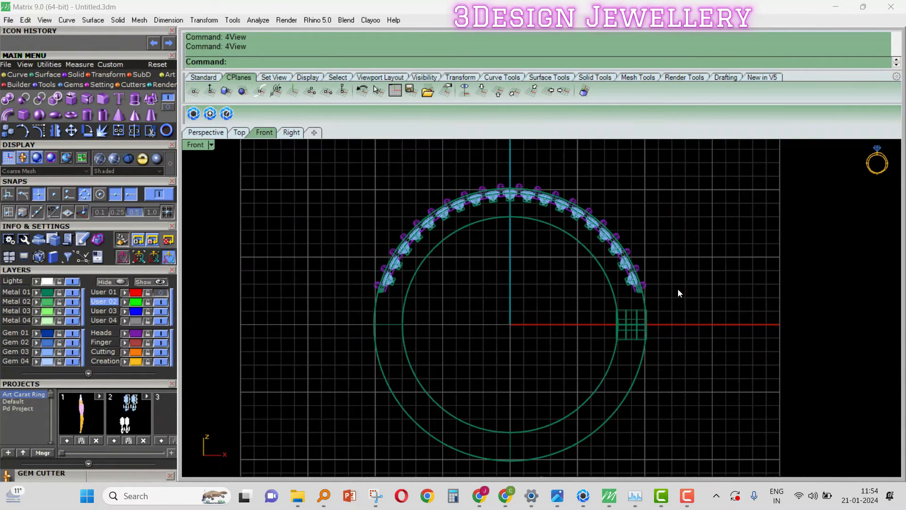
text(elcrv)
key(Return)
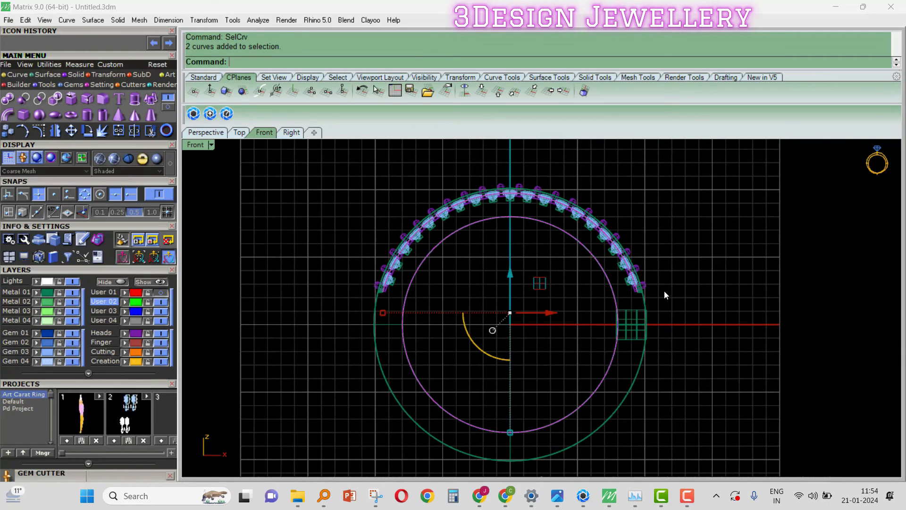
key(ctrl+l)
Select the ring band with its gems and prongs, leaving out the side tube, and group them
drag(196, 183, 196, 183)
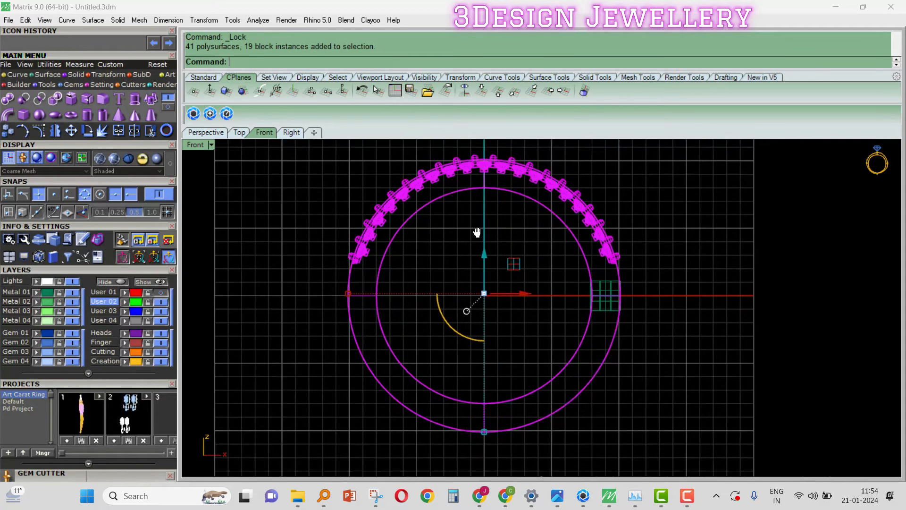
text(g)
key(Return)
Mirror the grouped band, gems and prongs in the Top view across a horizontal plane through the band's edge beside the tube
text(4View)
key(Return)
key(Return)
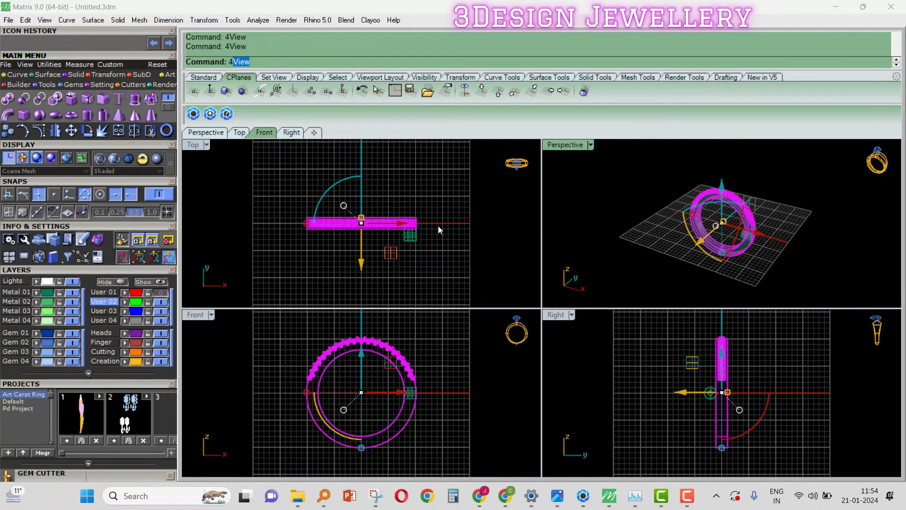
scroll(435, 226, up, 12)
right_drag(429, 224, 439, 212)
text(mm)
key(Return)
scroll(439, 216, up, 4)
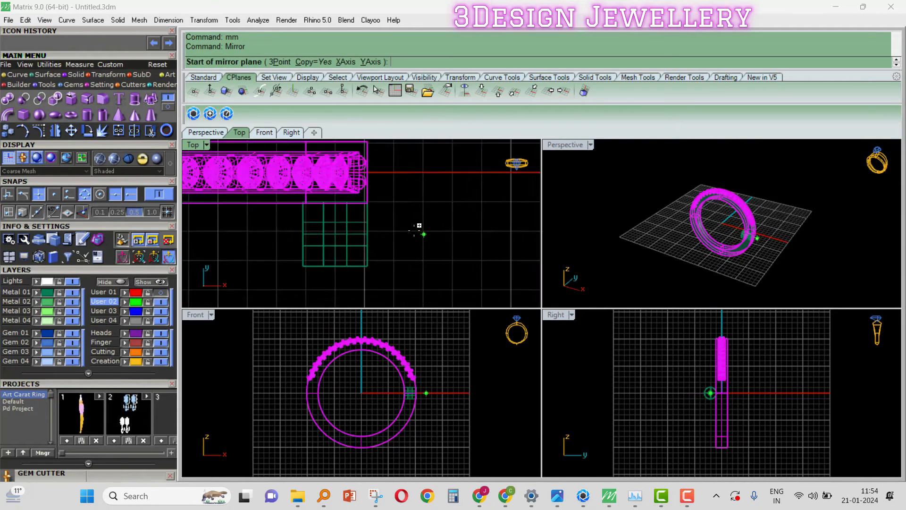
scroll(359, 196, up, 4)
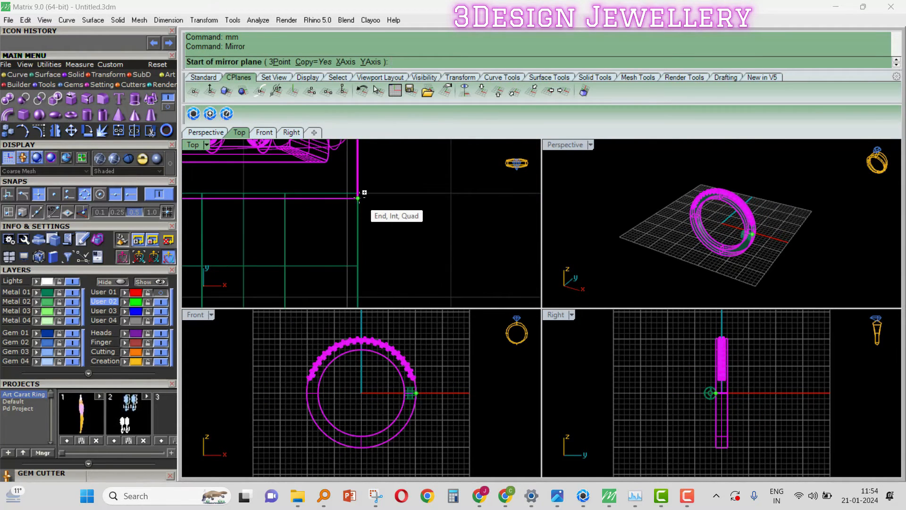
click(358, 197)
click(411, 201)
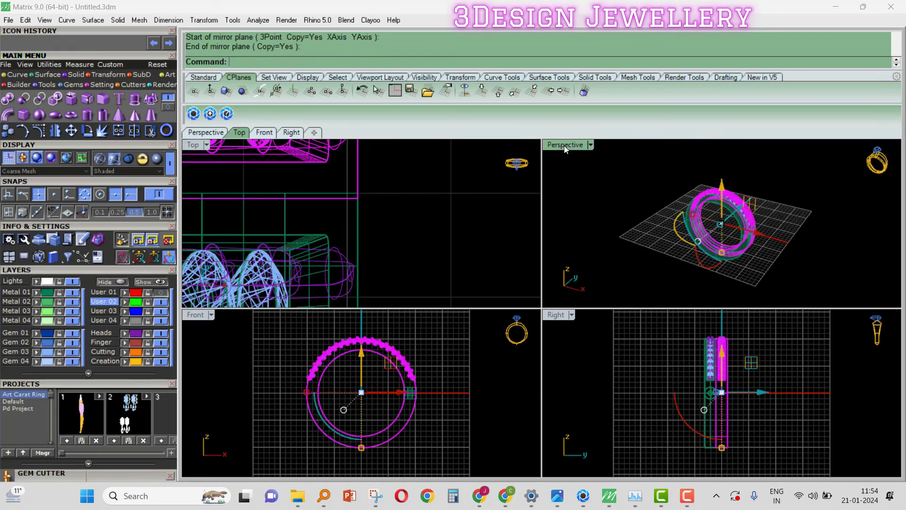
double_click(564, 145)
right_drag(565, 319, 523, 302)
key(Escape)
Extrude the side tube's outer circle to both sides into a solid cylinder passing through the mirrored band, and return to shaded display
scroll(583, 343, up, 4)
right_drag(582, 344, 538, 319)
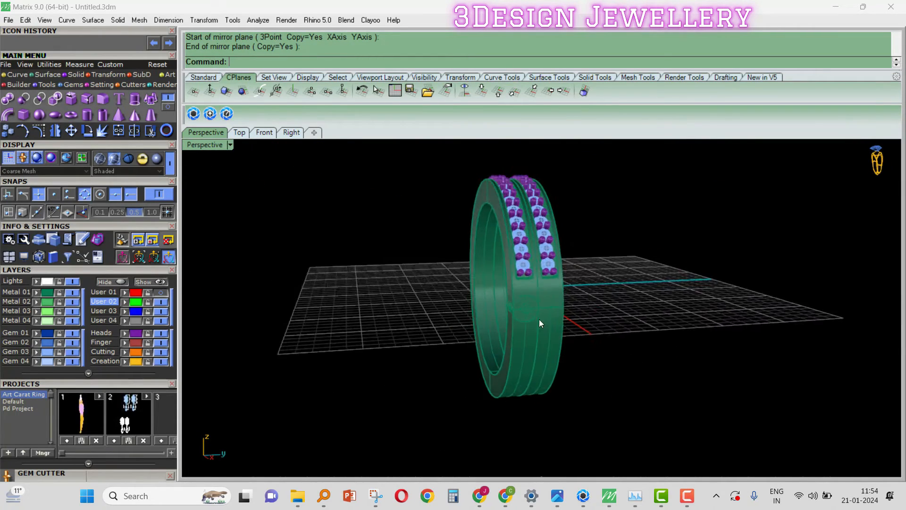
scroll(539, 319, up, 5)
text(w)
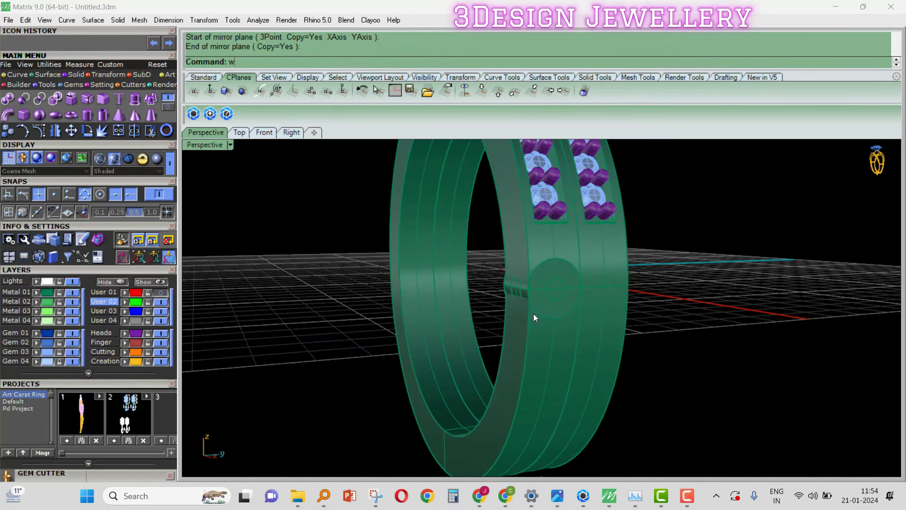
key(Return)
text(e)
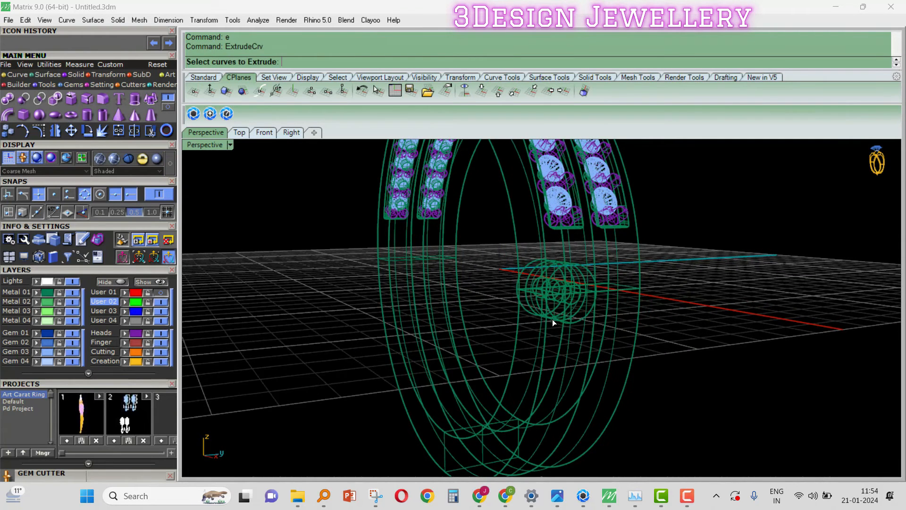
key(Return)
right_drag(614, 332, 561, 311)
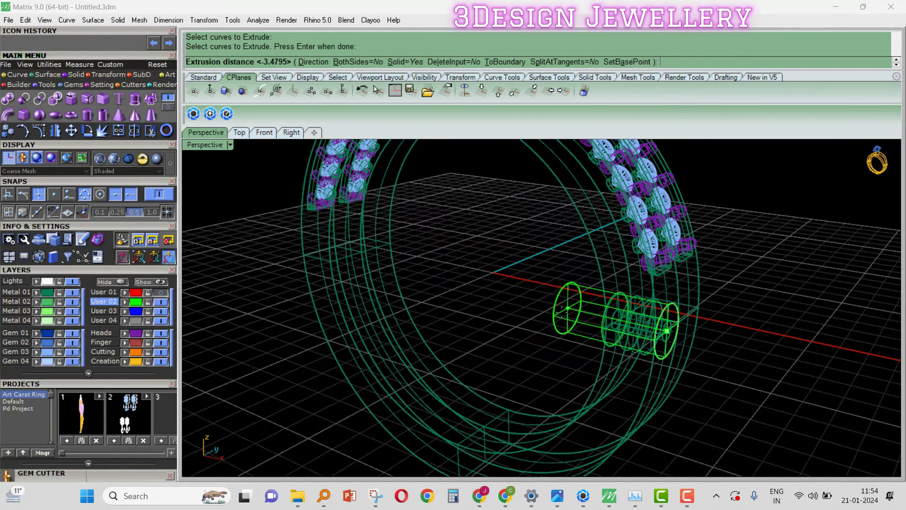
text(b)
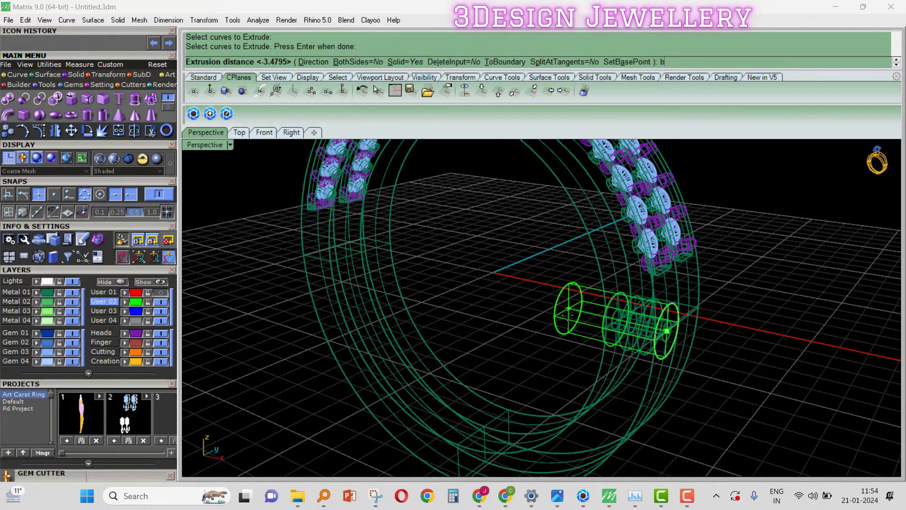
key(Return)
key(Return)
text(s)
key(Return)
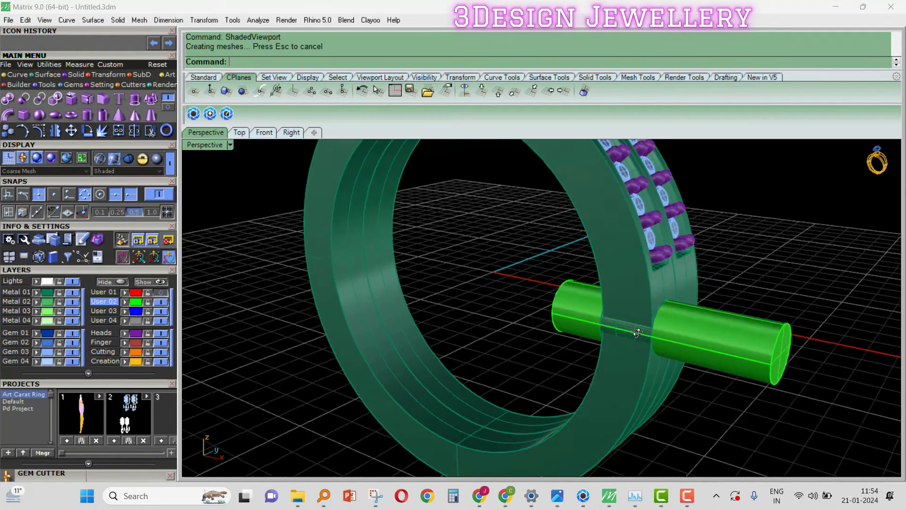
Scale the solid cylinder slightly with the gumball to adjust its fit around the side tube
scroll(636, 332, up, 5)
click(635, 305)
scroll(648, 330, down, 4)
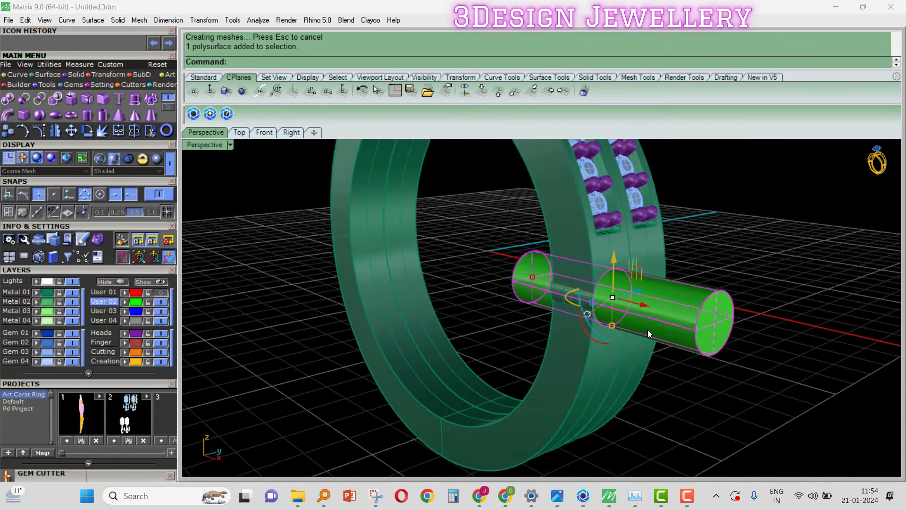
scroll(570, 302, up, 4)
shift+right_drag(602, 299, 598, 334)
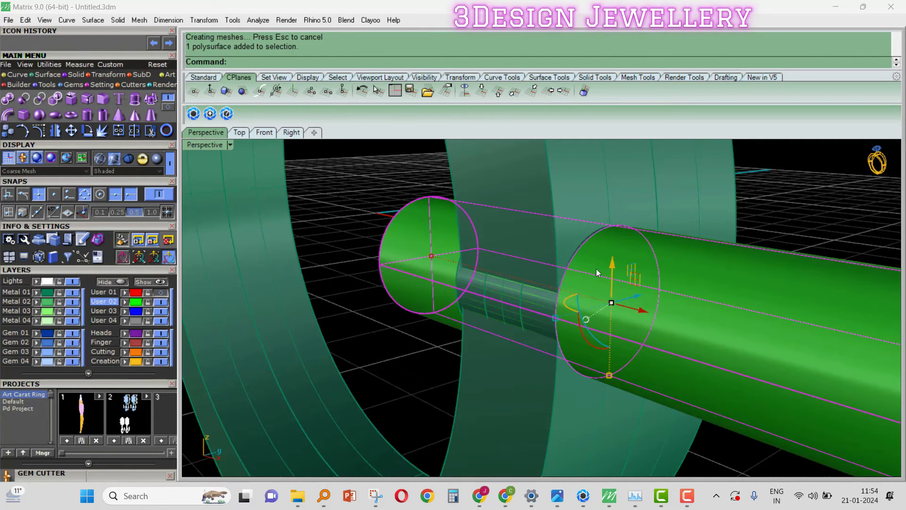
scroll(609, 375, up, 4)
drag(609, 375, 605, 377)
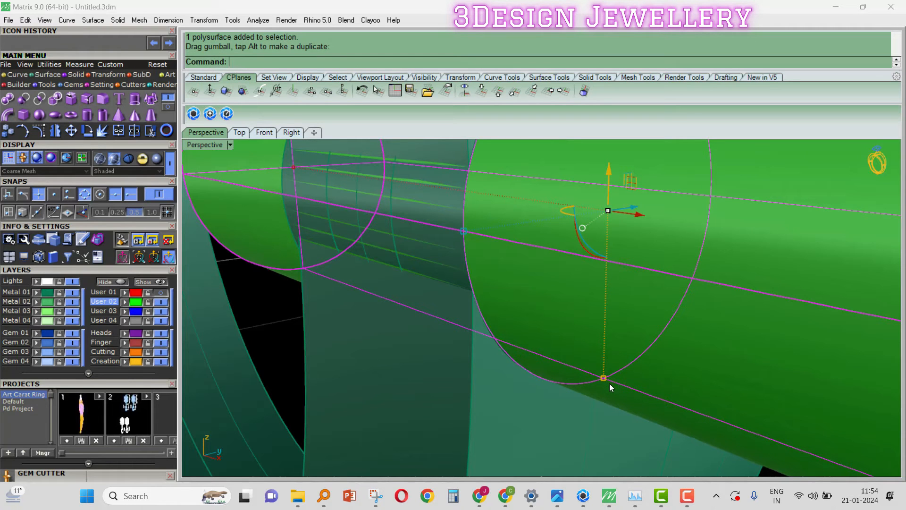
text(sv)
key(Return)
scroll(453, 266, down, 5)
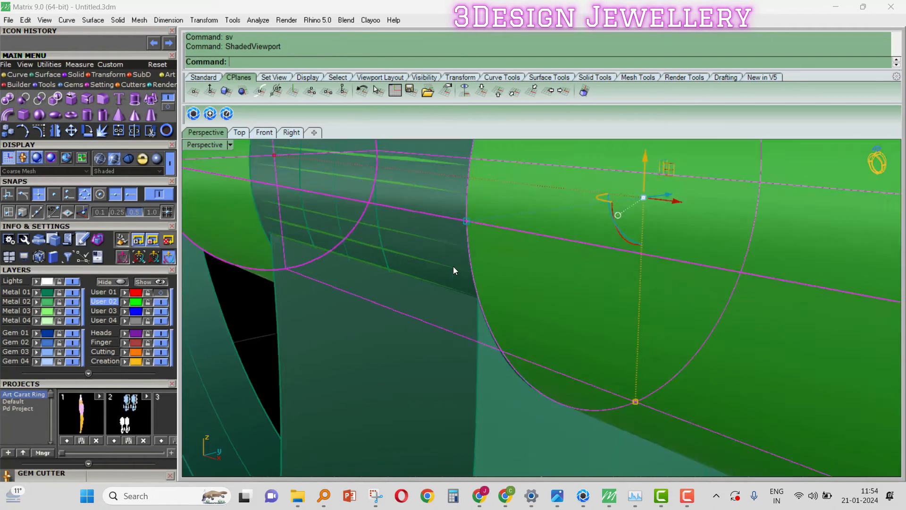
Check the cylinder's edge against the tube's rim and fine-tune the cylinder's scale with the gumball
key(ctrl+a)
right_drag(479, 295, 495, 301)
click(497, 199)
scroll(457, 177, up, 5)
scroll(475, 187, up, 6)
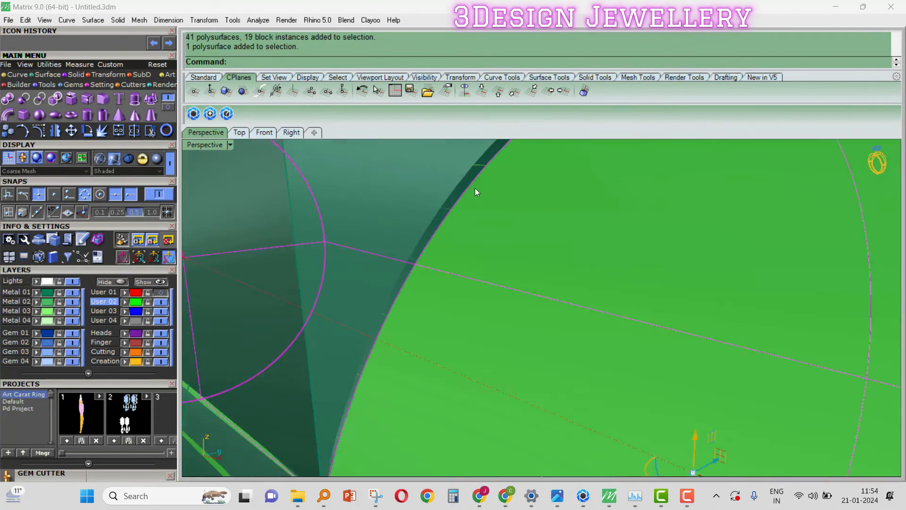
scroll(475, 187, down, 6)
key(Escape)
scroll(510, 268, down, 2)
click(511, 268)
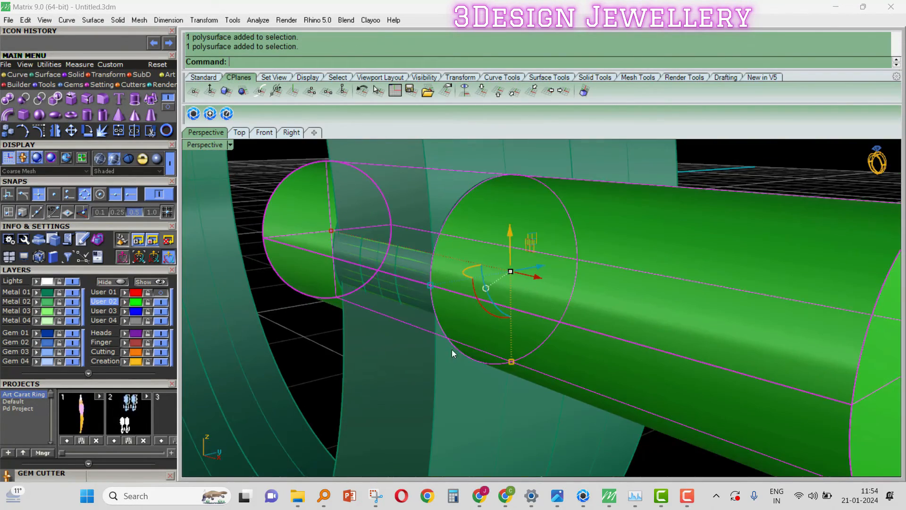
scroll(519, 363, up, 6)
click(521, 368)
scroll(517, 366, down, 6)
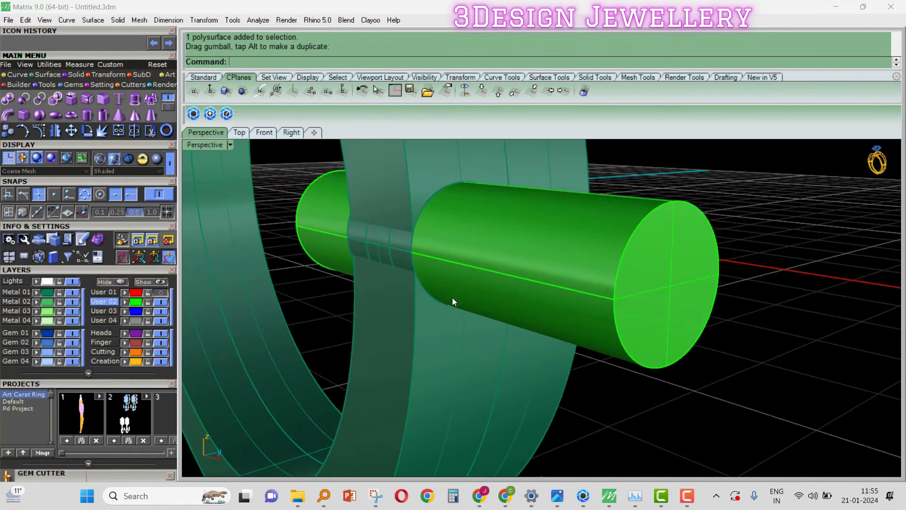
Boolean-subtract the cylinder from the mirrored band to open a recess around the side tube
key(ctrl+a)
right_drag(417, 183, 464, 263)
text(bd)
key(Return)
click(565, 299)
key(Return)
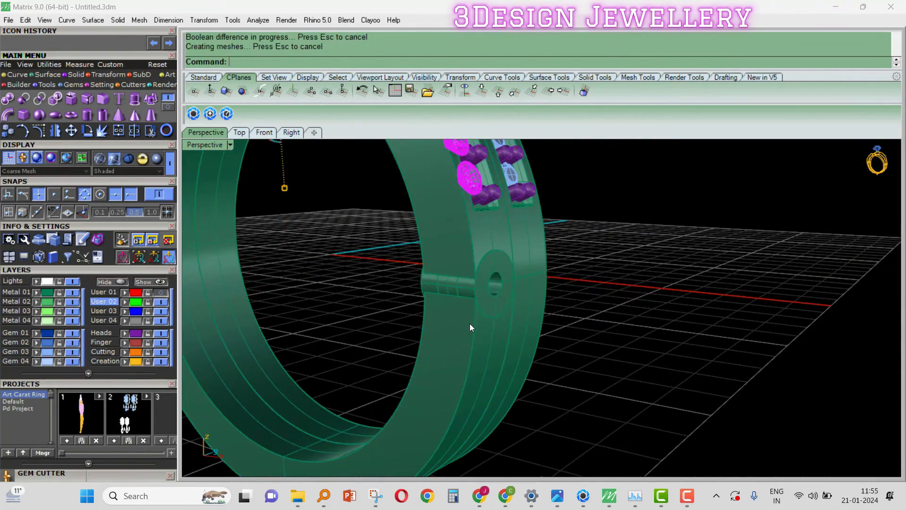
key(ctrl+a)
scroll(458, 316, up, 10)
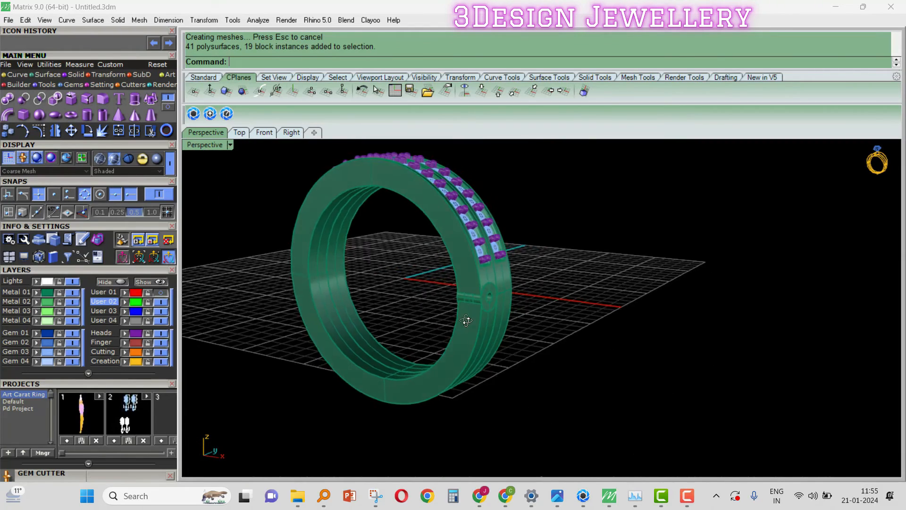
Inspect the recess around the side tube and undo the Boolean subtraction of the solid cylinder from the mirrored band
right_drag(474, 317, 533, 300)
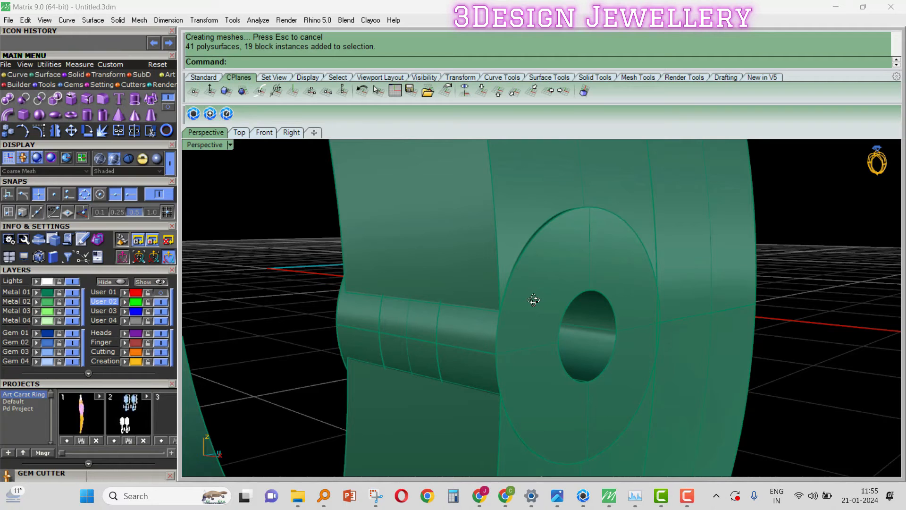
scroll(516, 291, down, 3)
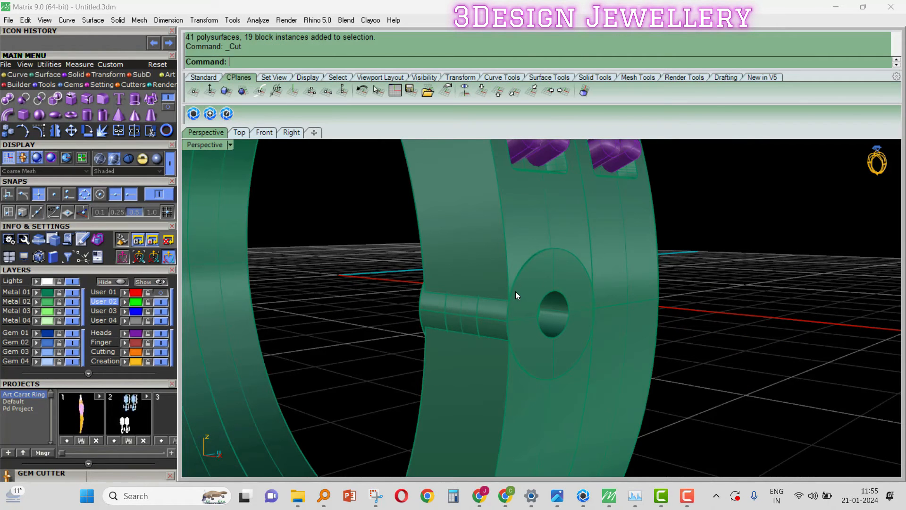
right_drag(508, 281, 530, 301)
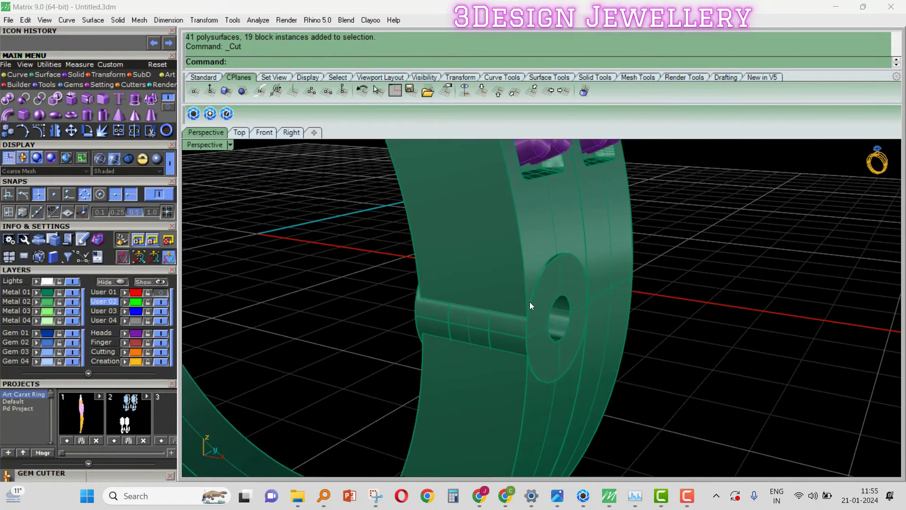
key(ctrl+z)
key(Escape)
scroll(562, 276, down, 3)
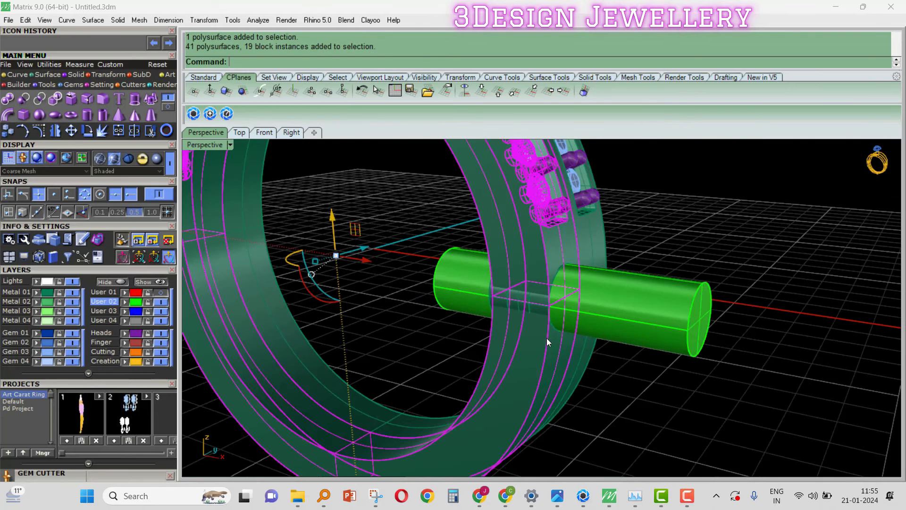
Mirror a copy of the solid cylinder from the origin to the opposite side of the ring
key(F4)
key(F4)
scroll(377, 212, down, 6)
right_drag(375, 226, 418, 164)
scroll(383, 182, up, 7)
click(401, 180)
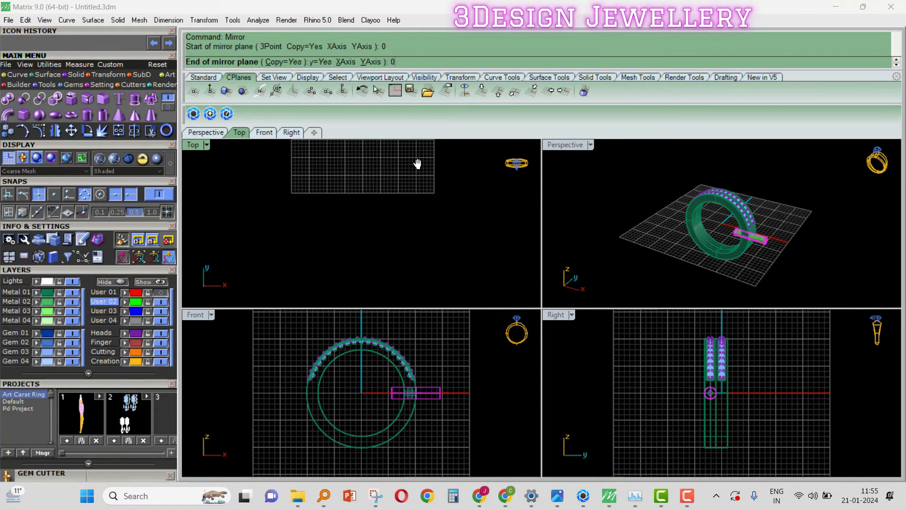
Boolean-subtract both solid cylinders from the mirrored band to open a recess on each side
double_click(566, 141)
right_drag(542, 240, 539, 219)
click(538, 219)
scroll(500, 269, up, 6)
click(463, 263)
right_drag(463, 263, 500, 249)
text(B)
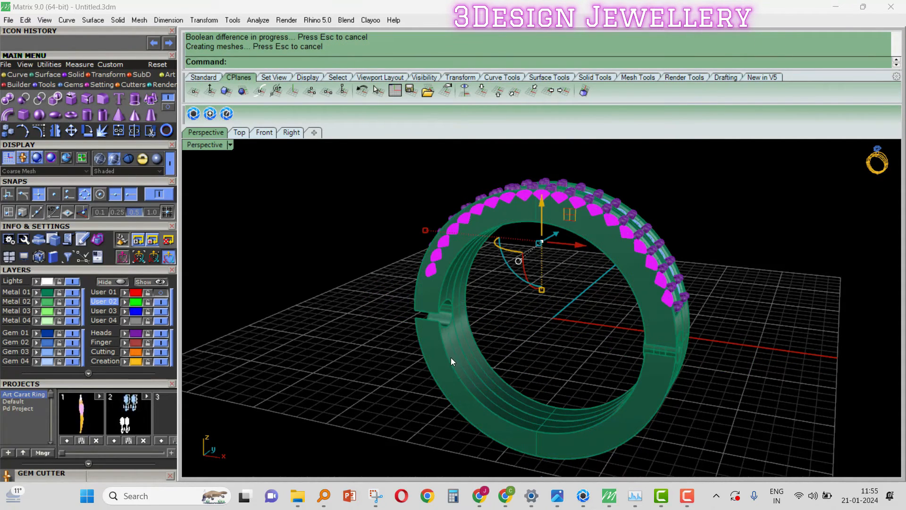
Select all segments of the hollow side tube and group them
scroll(559, 324, up, 8)
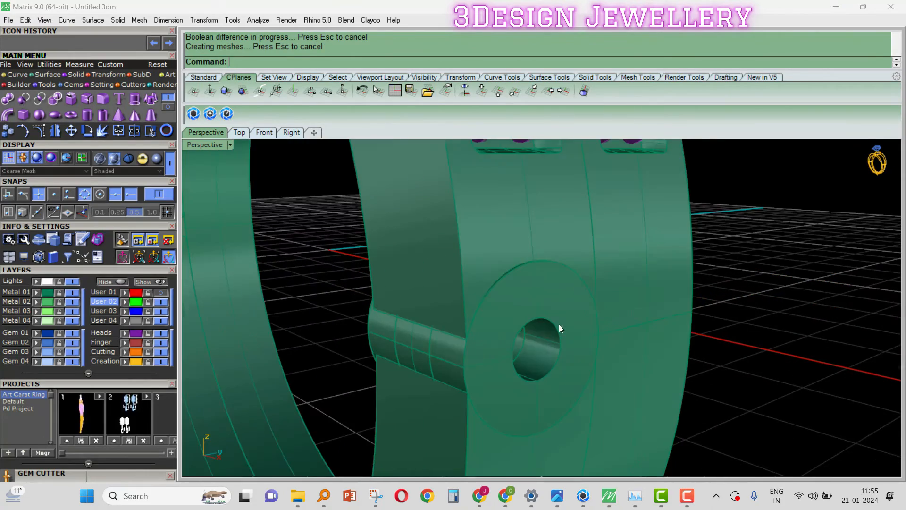
shift+click(418, 345)
scroll(387, 330, down, 4)
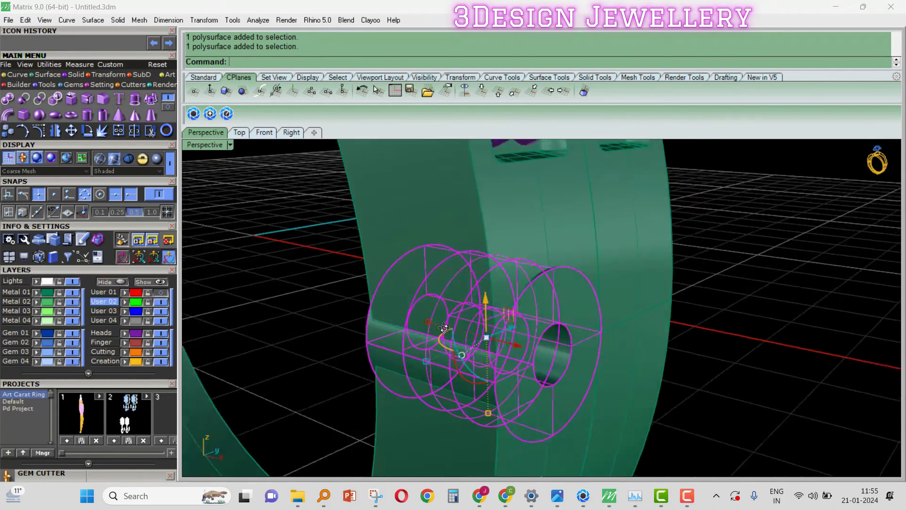
text(g)
key(Return)
scroll(515, 259, down, 2)
right_drag(514, 259, 572, 292)
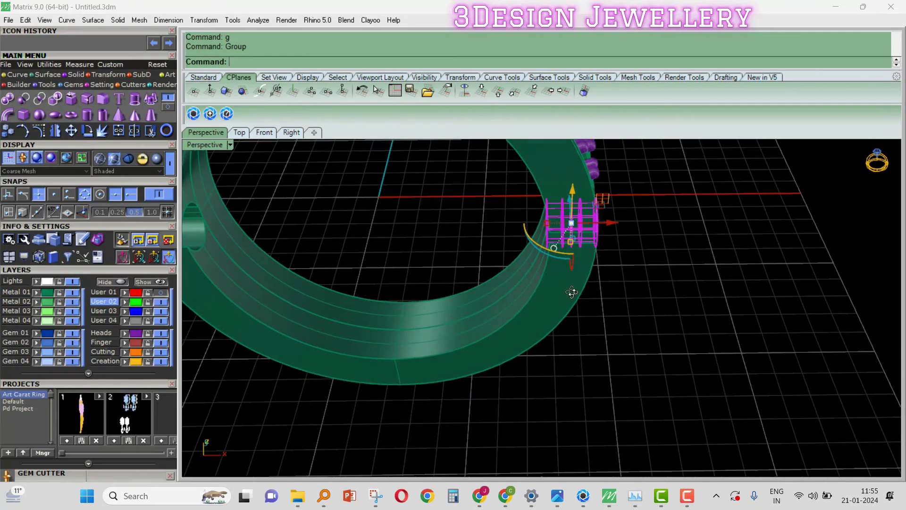
Mirror a copy of the grouped side tube about the origin into the recess on the ring's opposite side
text(mirror)
key(Return)
text(0)
key(Return)
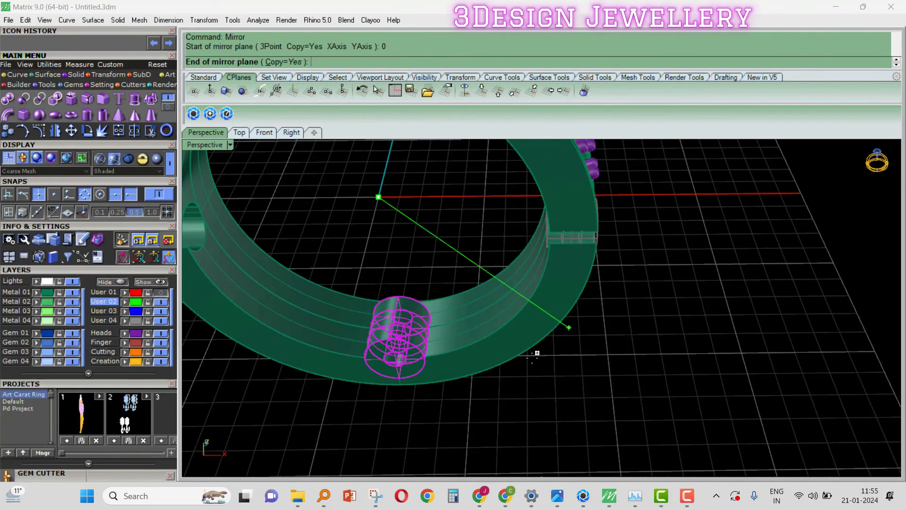
right_drag(504, 366, 578, 279)
click(571, 330)
Remove the mirrored band's lower half from its group and delete it
right_drag(570, 329, 574, 302)
text(rg)
key(Return)
click(568, 338)
right_click(568, 338)
right_drag(568, 338, 606, 286)
key(Delete)
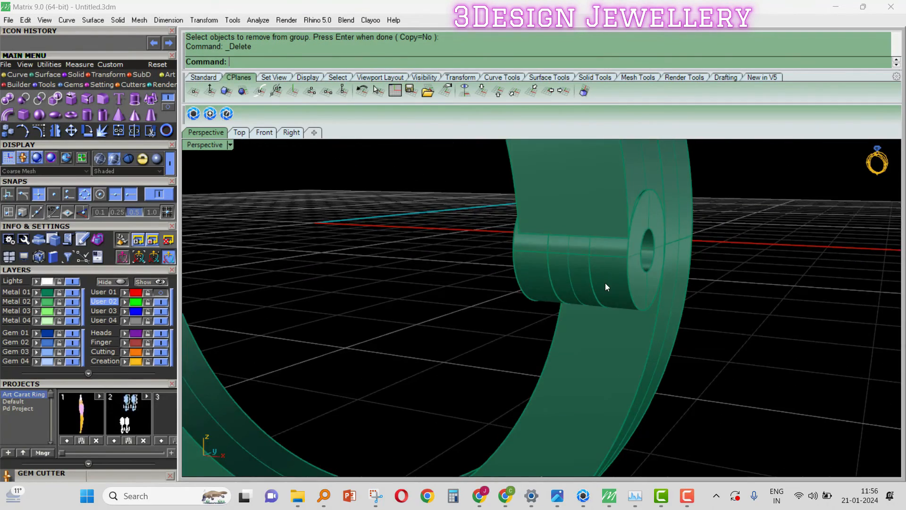
Remove the side tube's segments from their group on both sides of the ring and try to regroup them
click(579, 270)
key(Escape)
text(rg)
key(Return)
click(602, 281)
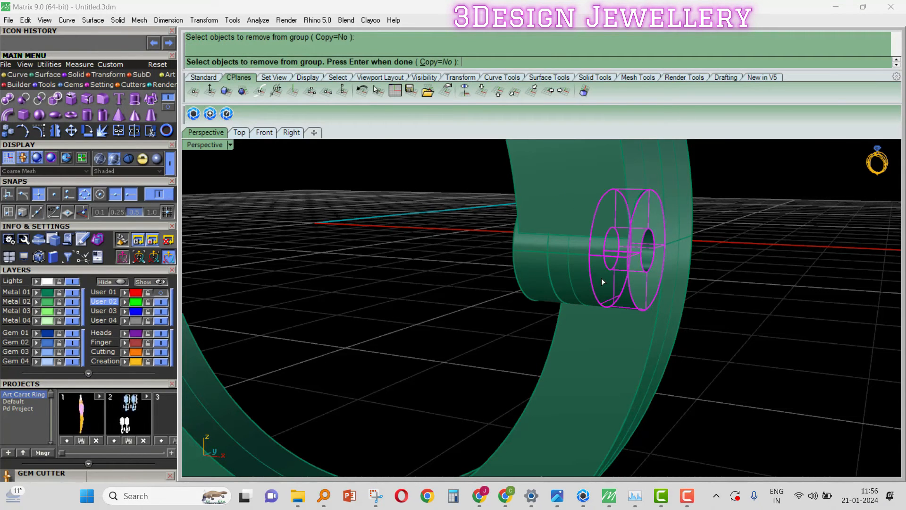
right_drag(546, 276, 330, 290)
right_drag(262, 282, 412, 281)
text(g)
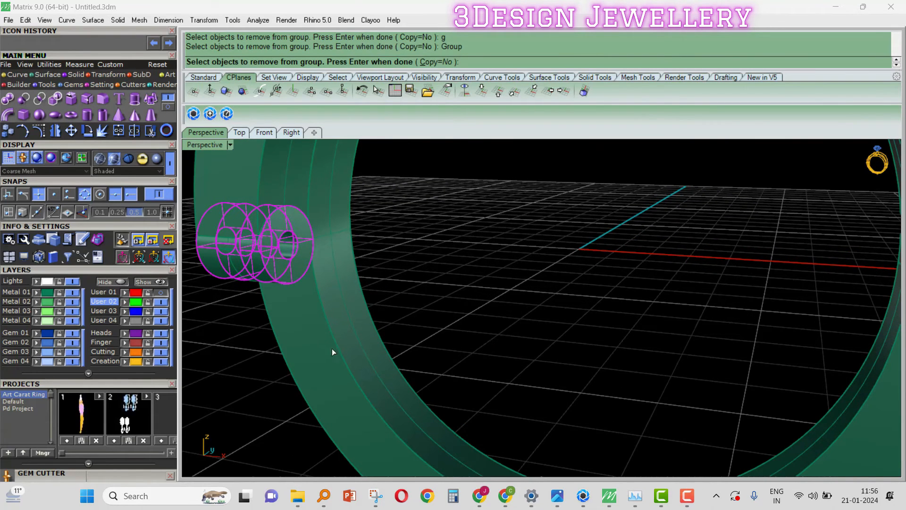
key(Return)
Separate the mirrored band's upper half from its group and put it on the lighter green metal layer
scroll(315, 328, down, 1)
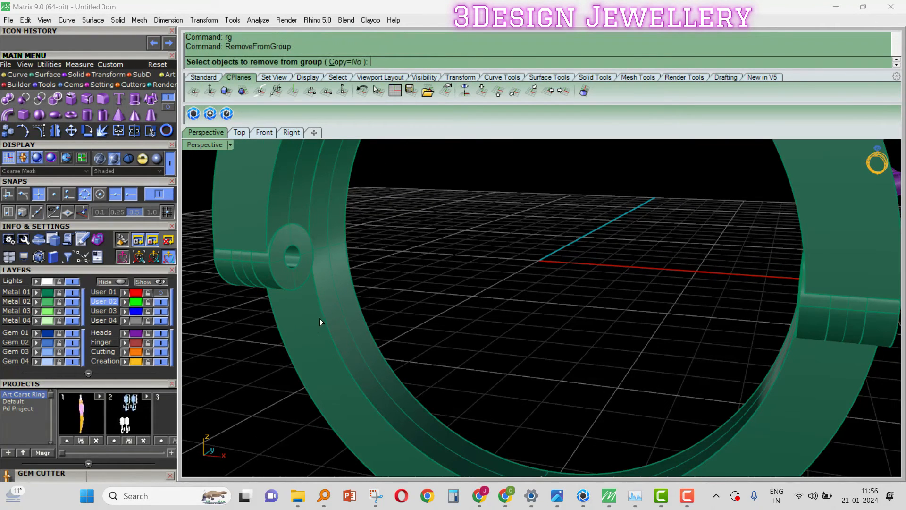
scroll(282, 222, down, 3)
right_drag(302, 236, 576, 319)
key(Return)
right_drag(530, 341, 644, 313)
scroll(644, 313, up, 5)
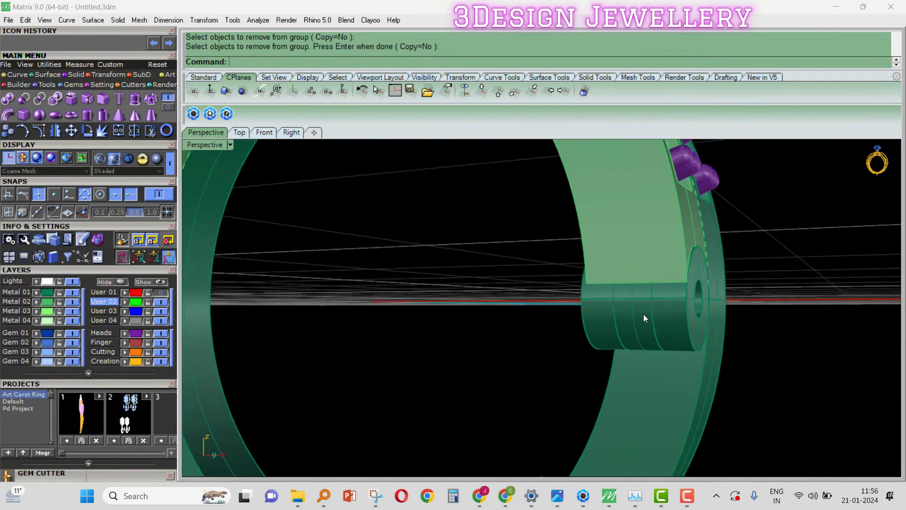
Remove the inner segments of both side tubes from their groups and assign them to the band half's lighter green metal layer
click(648, 312)
scroll(650, 312, down, 6)
key(Escape)
text(rg)
key(Return)
scroll(661, 316, up, 2)
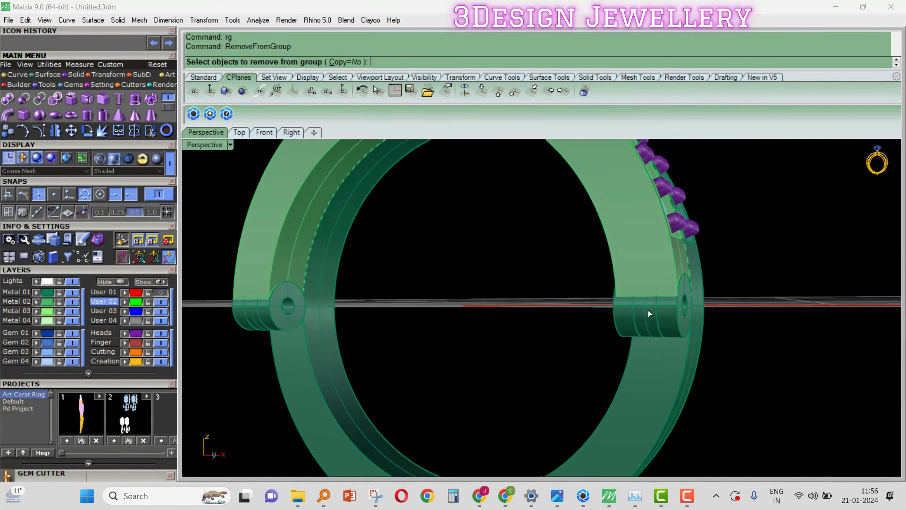
click(648, 310)
click(248, 306)
key(Return)
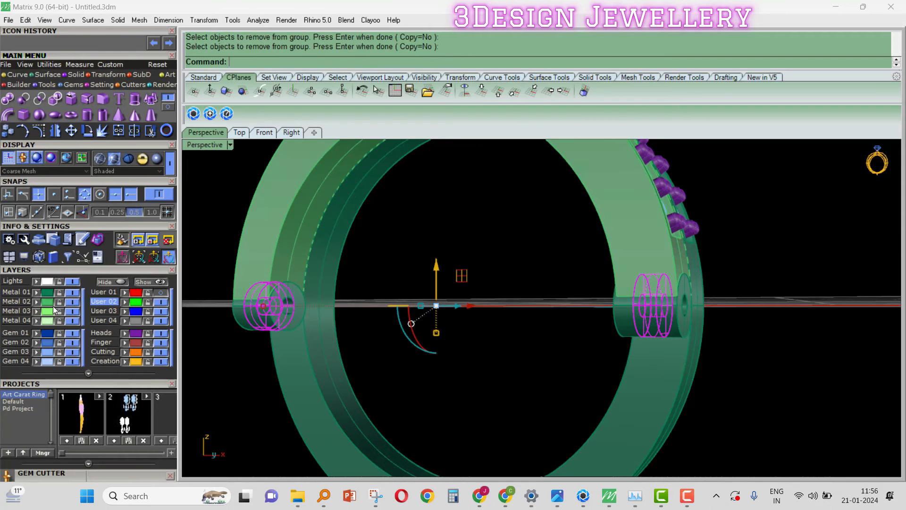
click(36, 304)
key(Escape)
scroll(410, 320, down, 6)
right_drag(417, 318, 439, 326)
scroll(542, 286, up, 6)
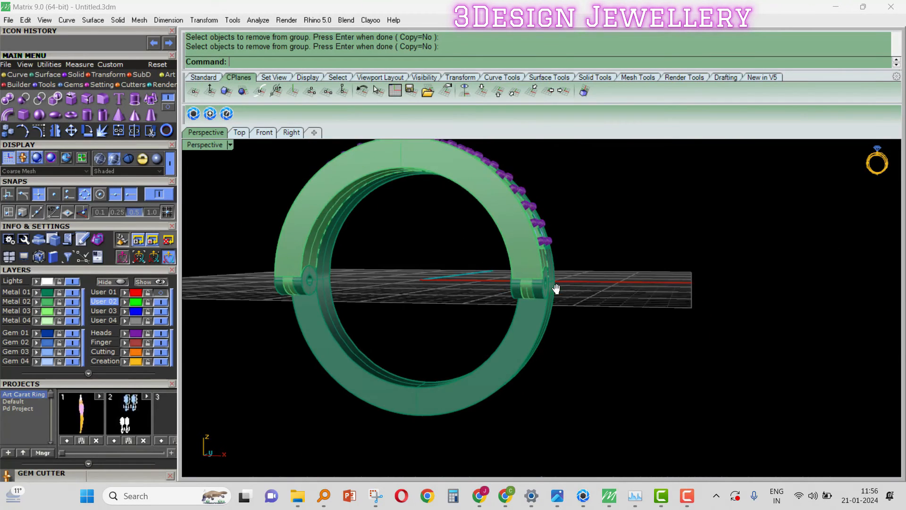
mouse_move(520, 282)
right_down()
mouse_move(461, 284)
mouse_move(471, 340)
mouse_move(429, 292)
mouse_move(526, 303)
mouse_move(519, 278)
right_up()
Group the inner segments of both side tubes with the gem-set upper band half
click(77, 350)
right_drag(468, 242, 599, 361)
scroll(604, 373, up, 9)
click(581, 367)
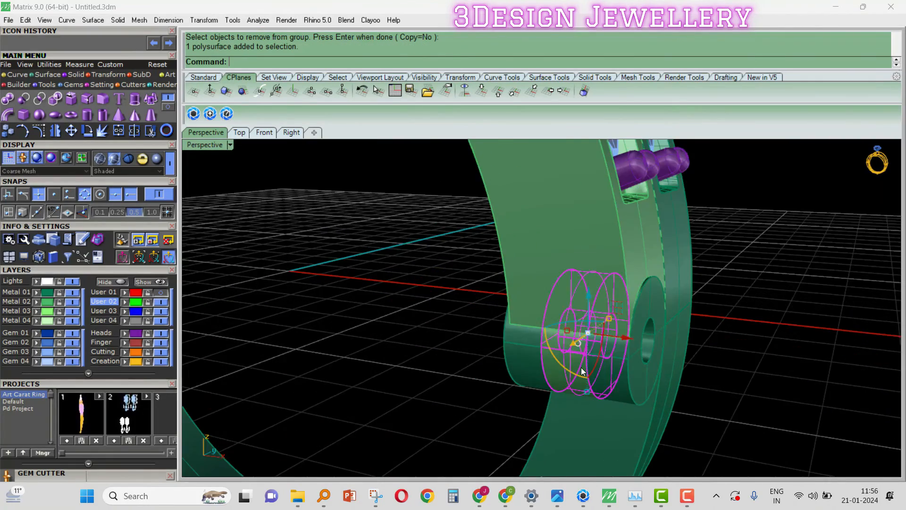
scroll(582, 364, down, 5)
shift+click(573, 294)
scroll(576, 294, down, 6)
shift+right_drag(614, 305, 706, 325)
right_drag(707, 324, 625, 302)
scroll(625, 314, up, 4)
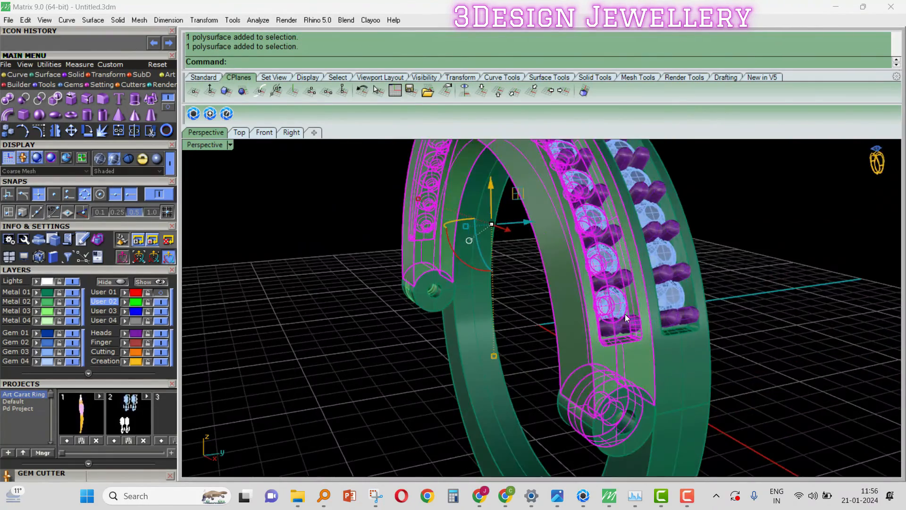
scroll(617, 312, down, 6)
right_drag(453, 345, 637, 324)
scroll(471, 322, up, 8)
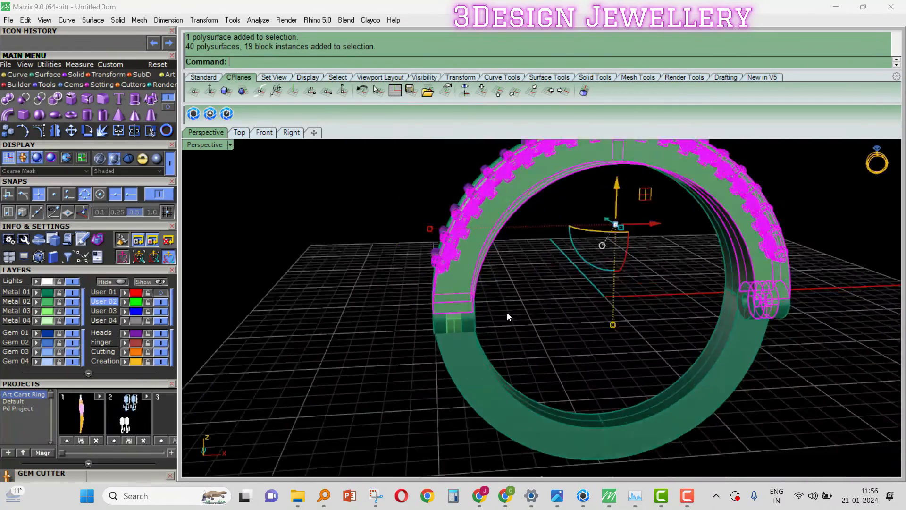
shift+click(435, 328)
right_drag(438, 325, 467, 272)
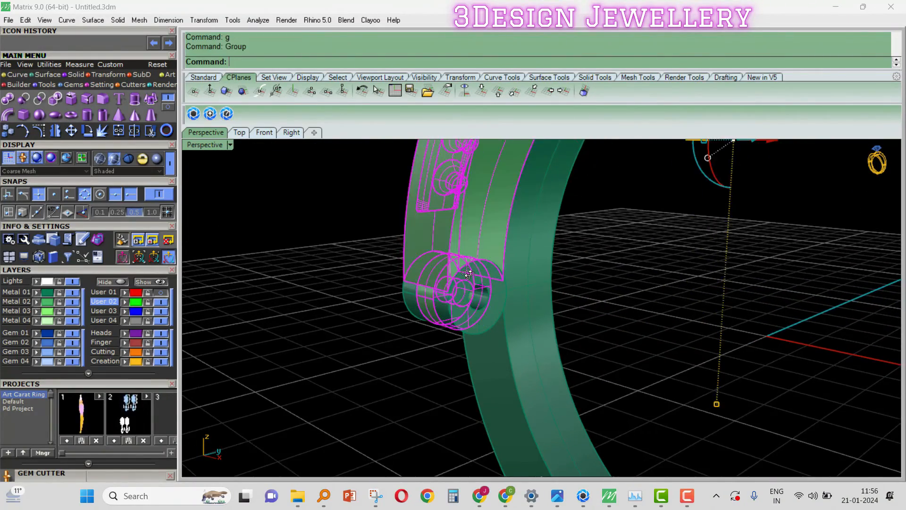
Inspect the new group at both side tubes, hide it as a check and undo the hide
scroll(460, 302, down, 9)
right_drag(585, 281, 550, 273)
scroll(551, 274, up, 2)
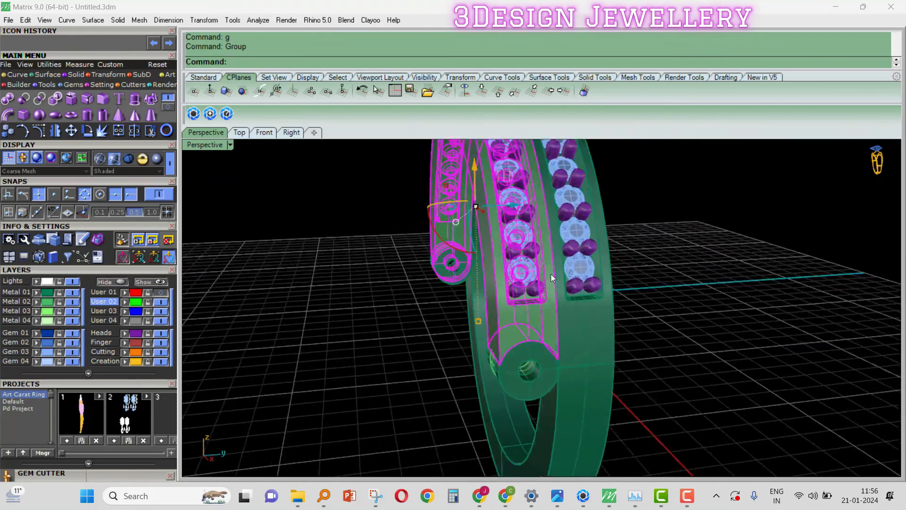
scroll(550, 273, up, 2)
click(527, 297)
scroll(596, 339, down, 5)
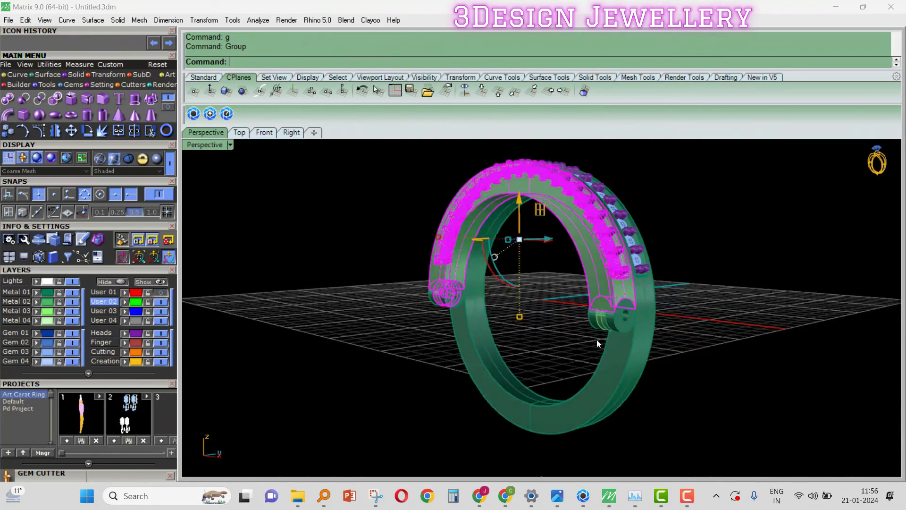
scroll(590, 330, up, 4)
scroll(591, 332, down, 4)
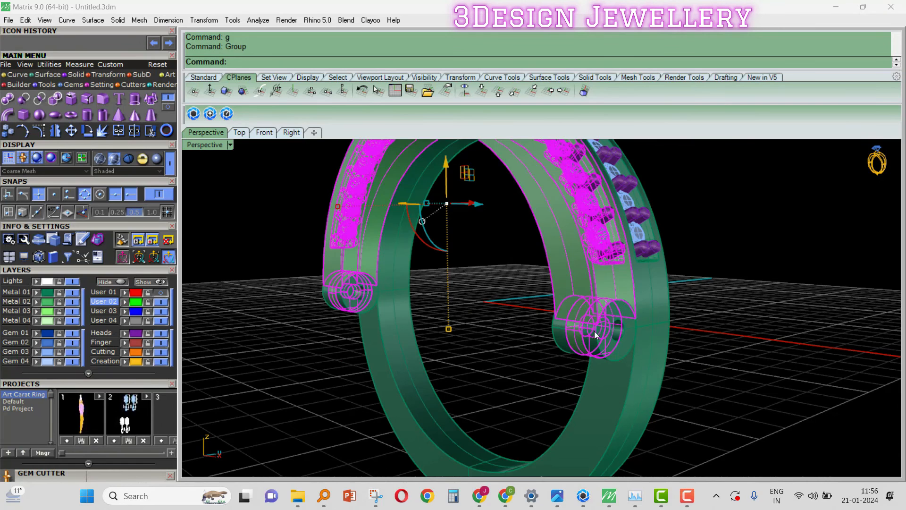
key(ctrl+h)
key(ctrl+z)
scroll(596, 330, up, 2)
In the Right view, rotate the grouped band half 180 degrees about the side tube's center so it hangs downward
click(610, 309)
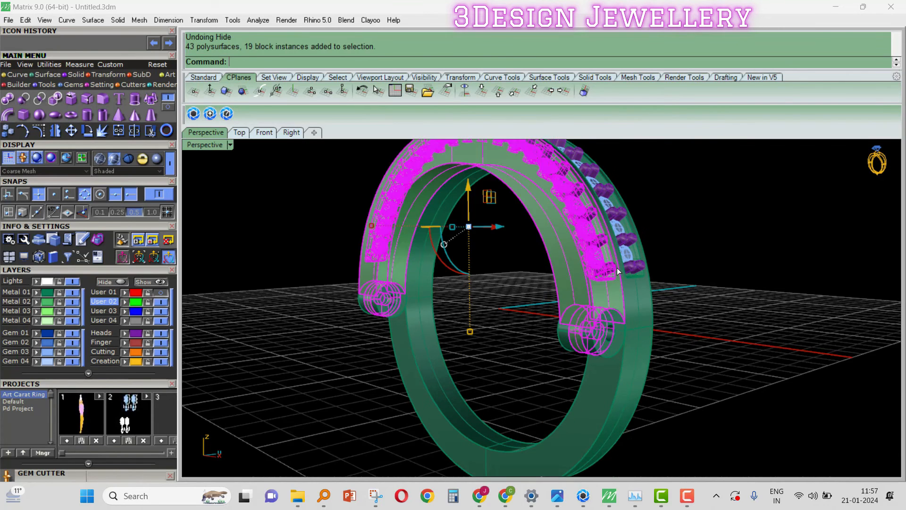
key(F4)
key(F4)
double_click(555, 315)
scroll(550, 315, up, 5)
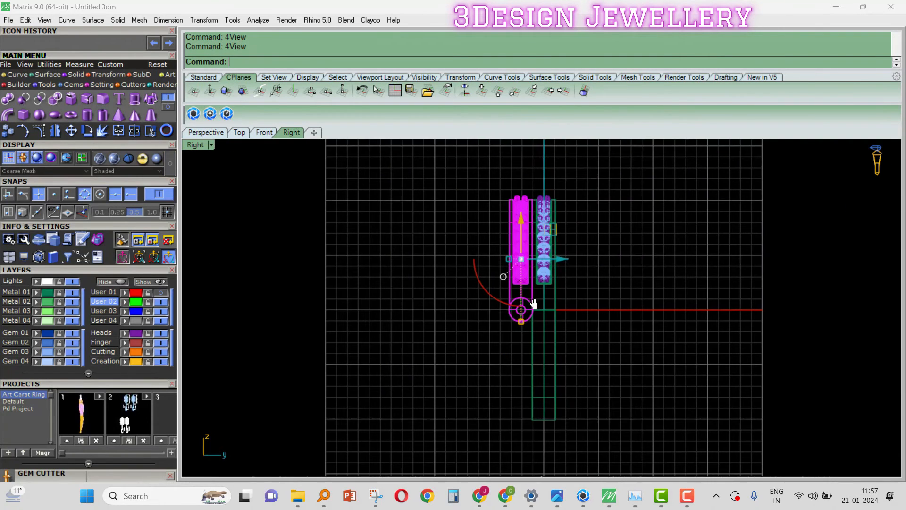
text(r)
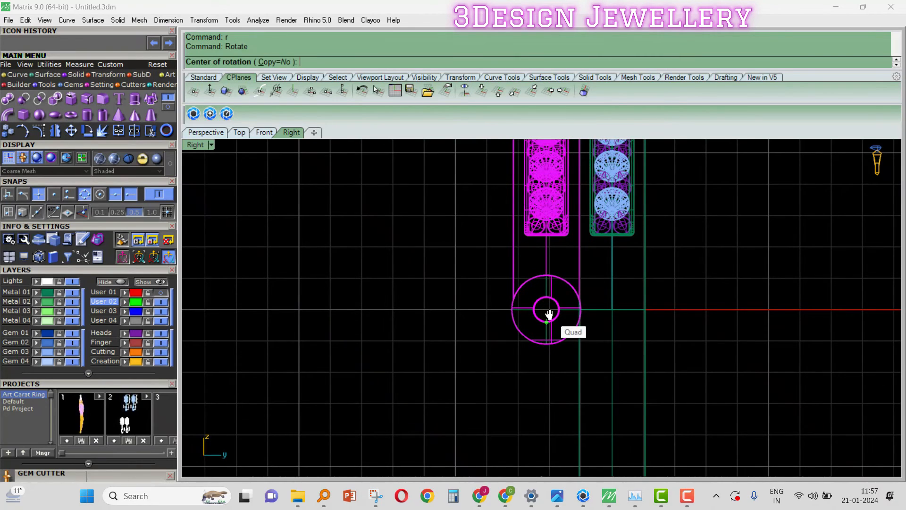
scroll(545, 319, up, 2)
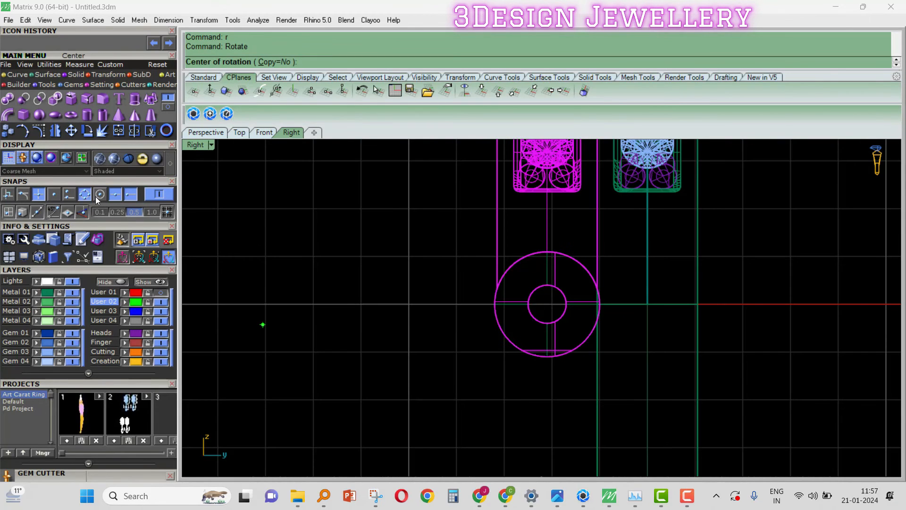
scroll(532, 301, up, 4)
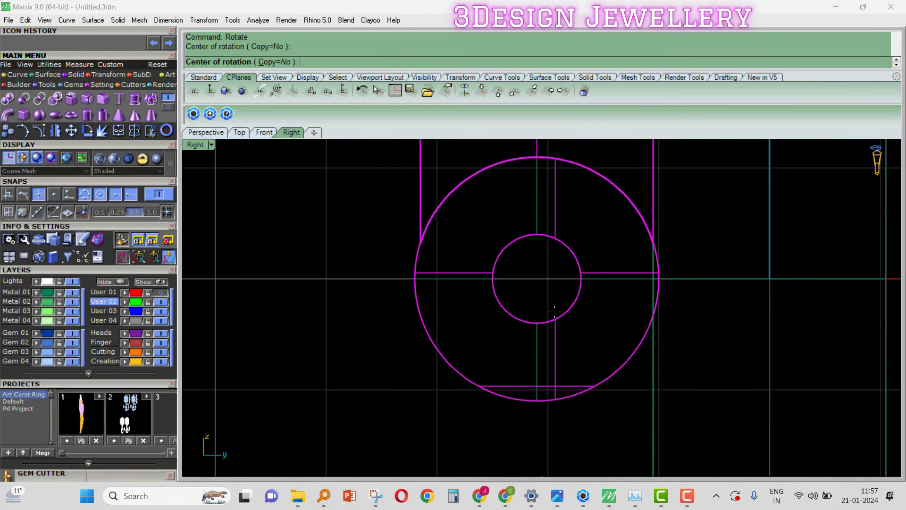
click(555, 311)
scroll(581, 326, down, 4)
click(554, 443)
Shade the Right view and add the remaining side tube segments to the selection of the rotated band half
scroll(554, 443, down, 6)
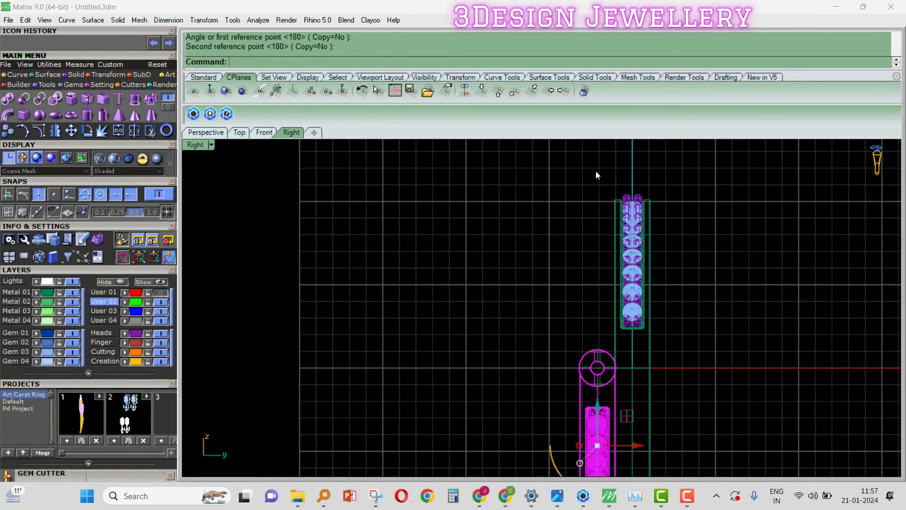
text(v)
key(Return)
mouse_move(596, 175)
right_down()
mouse_move(701, 292)
mouse_move(669, 326)
mouse_move(593, 301)
mouse_move(615, 286)
mouse_move(596, 317)
mouse_move(557, 319)
mouse_move(560, 309)
right_up()
scroll(566, 312, up, 2)
shift+click(568, 314)
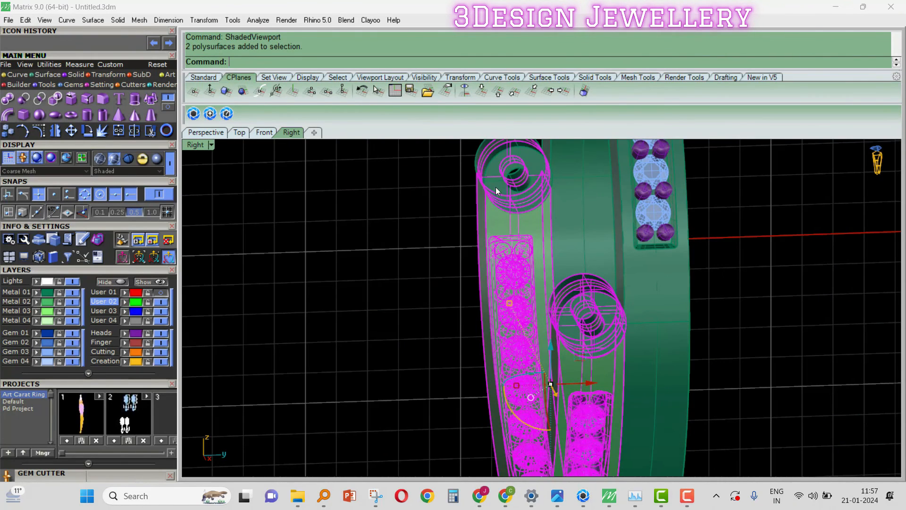
right_drag(504, 170, 499, 203)
Mirror a copy of the rotated band half and its tubes from the origin along the X axis to the ring's other side
key(F4)
key(F4)
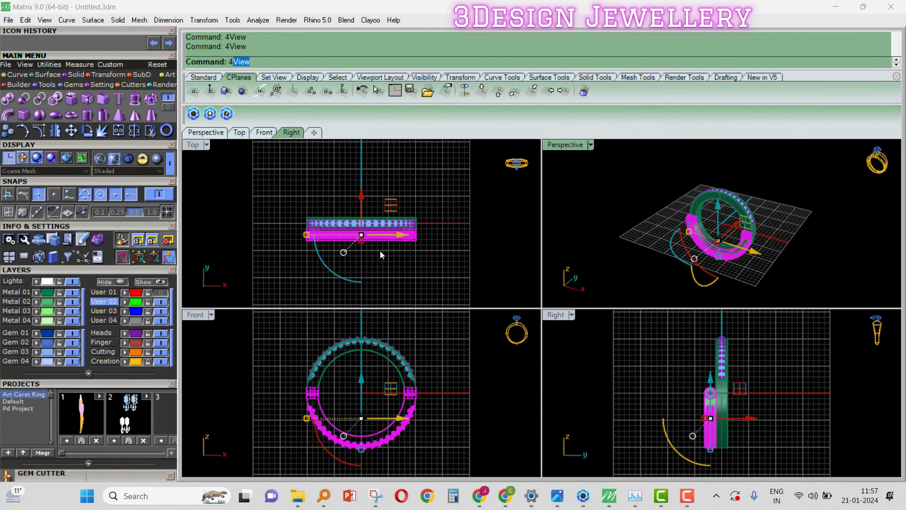
right_drag(381, 251, 359, 234)
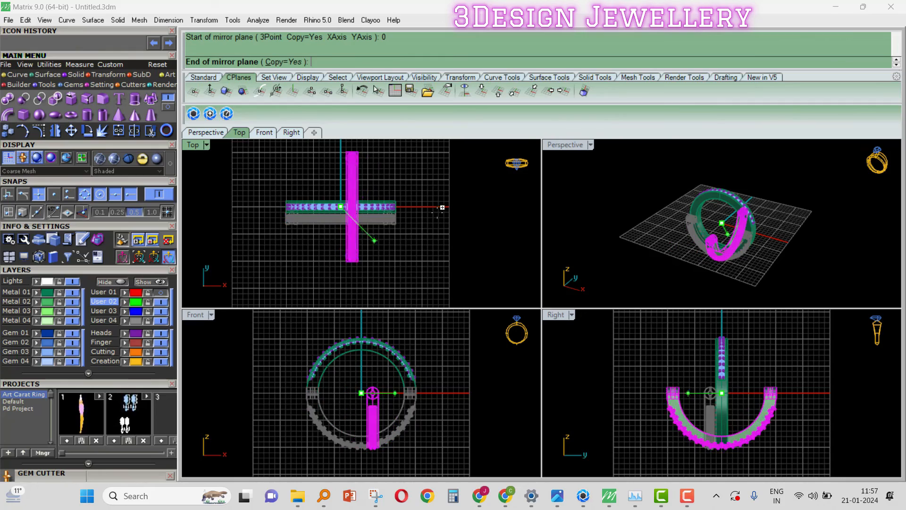
double_click(564, 149)
click(679, 264)
right_drag(703, 325, 627, 316)
scroll(547, 327, up, 6)
right_drag(547, 327, 510, 237)
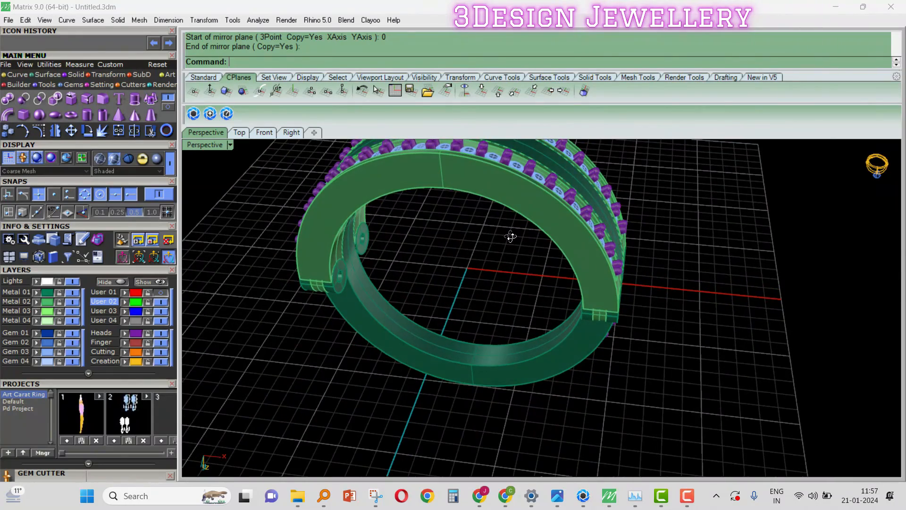